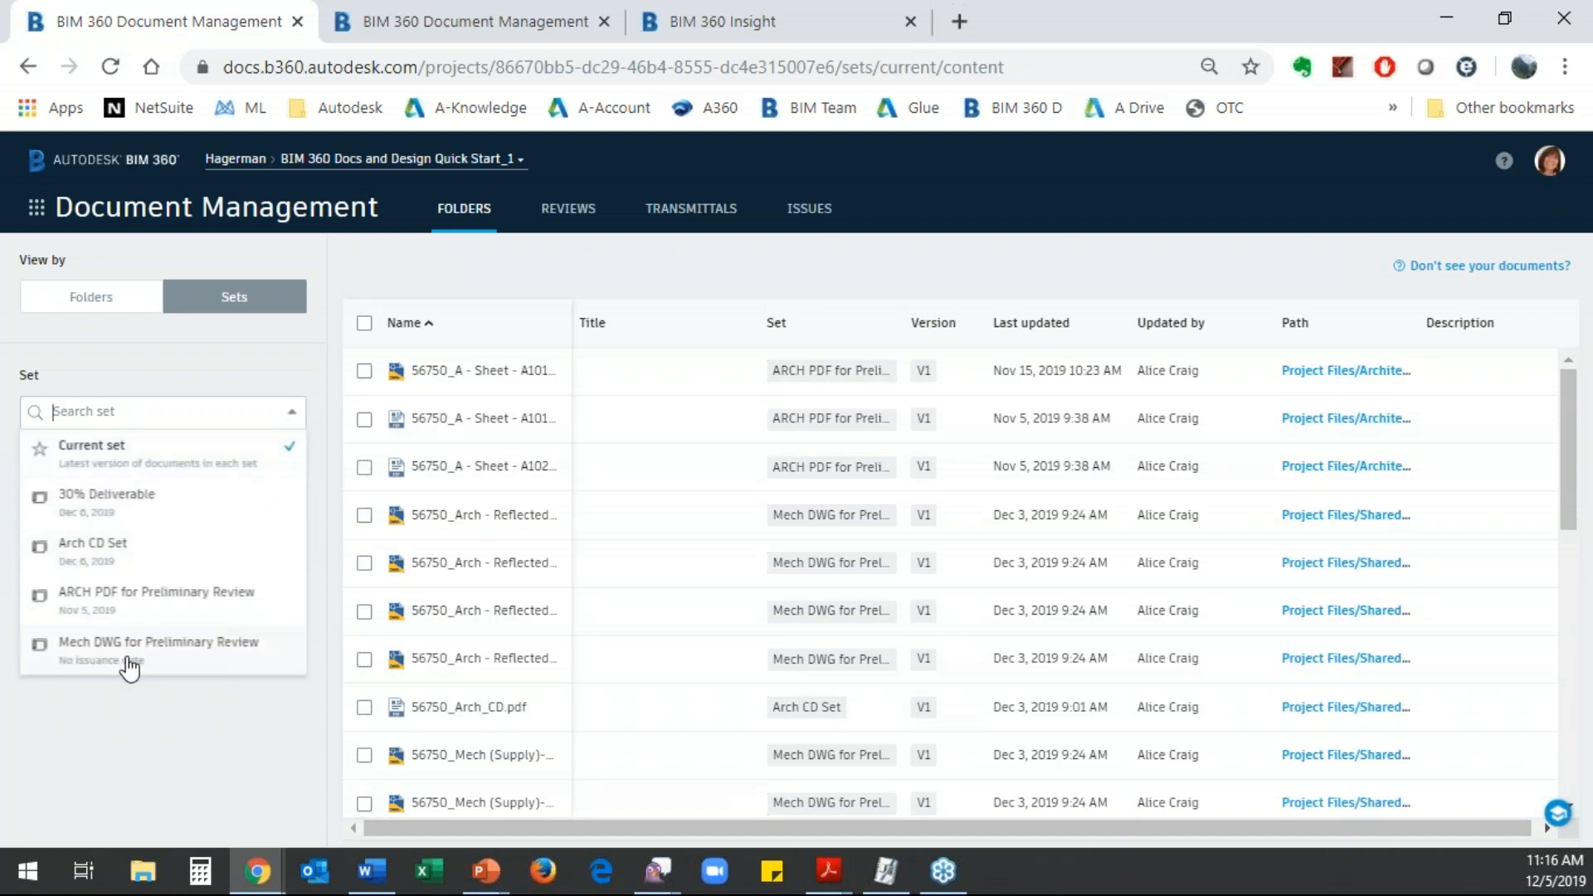
- View the ARCH PDF for Preliminary Review set with a widened Name column and return to the current set
{"action": "left_click", "coordinate": [83, 606]}
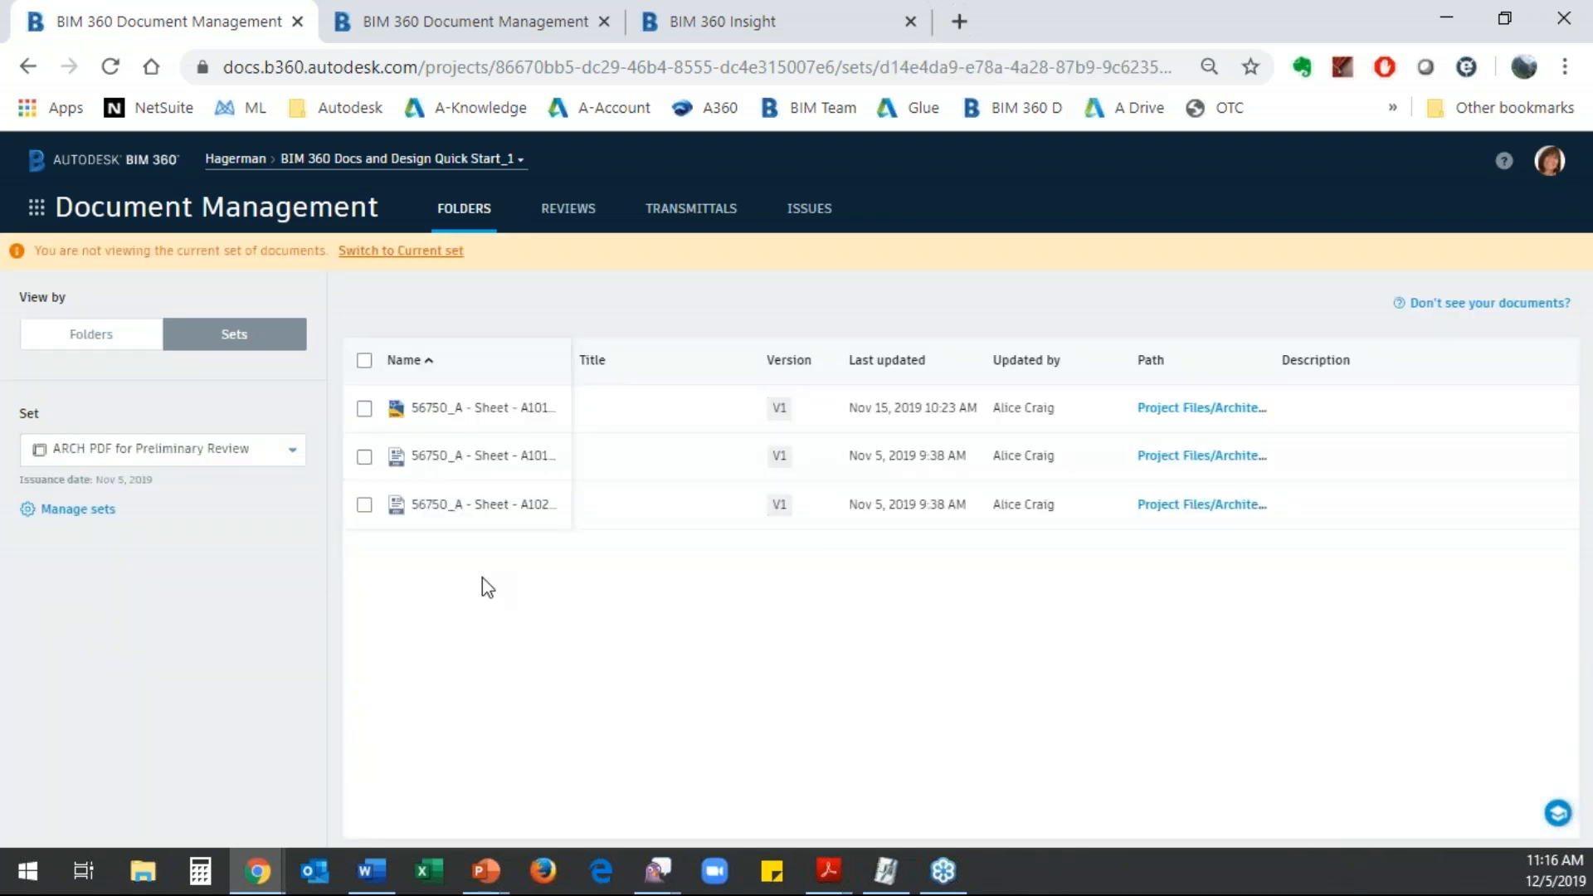
{"action": "left_click_drag", "start_coordinate": [570, 357], "coordinate": [666, 358]}
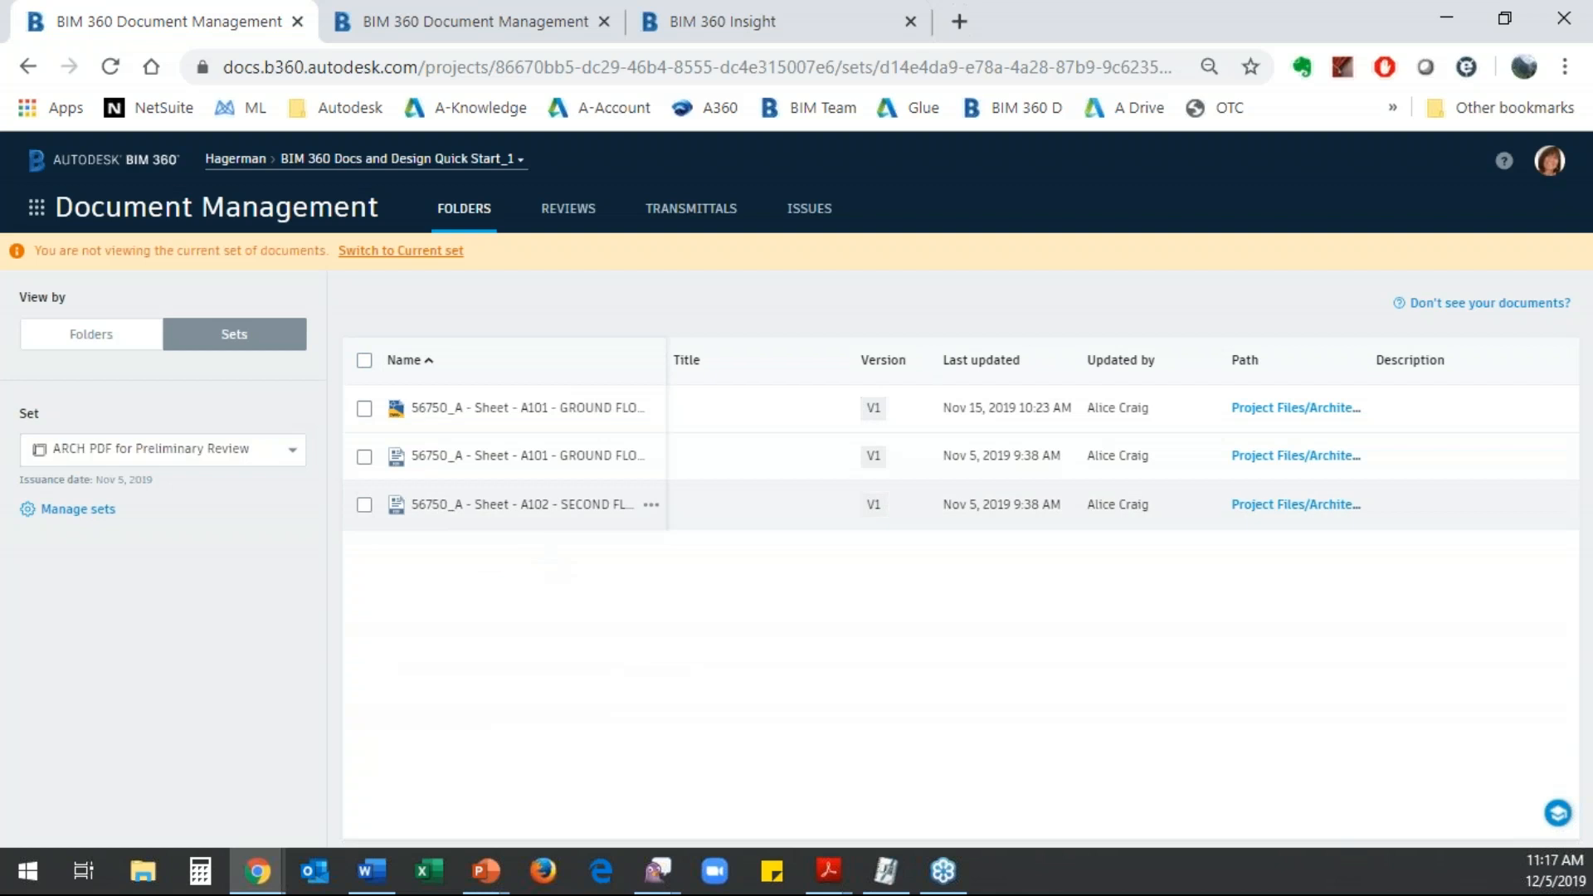
{"action": "left_click", "coordinate": [389, 257]}
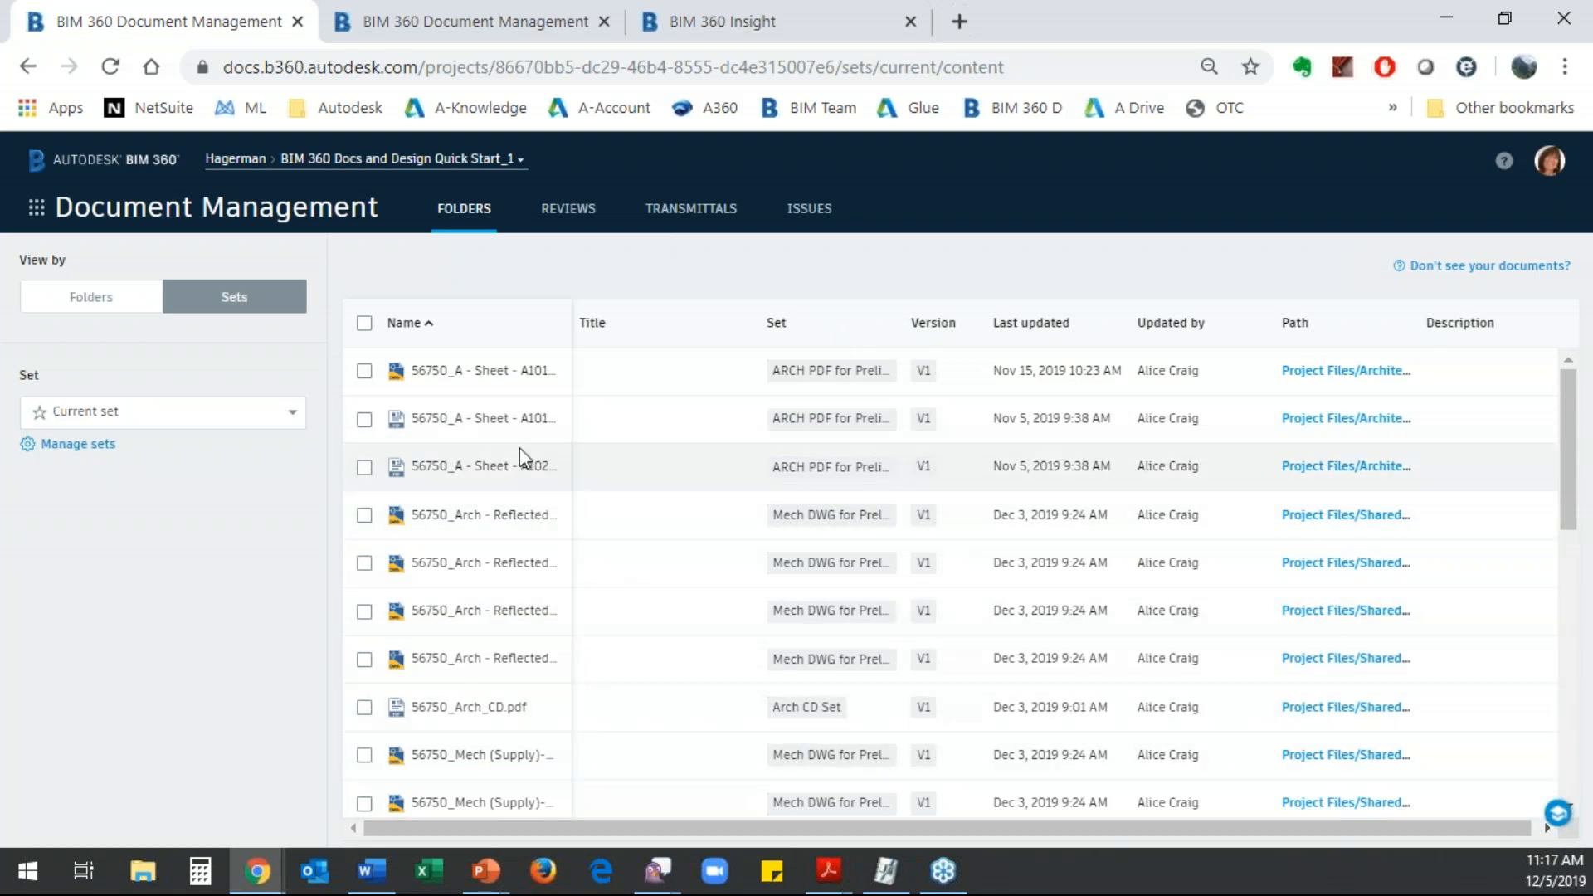
- Display the 30% Deliverable set and examine the issuance dates in the set management list
{"action": "left_click", "coordinate": [295, 419]}
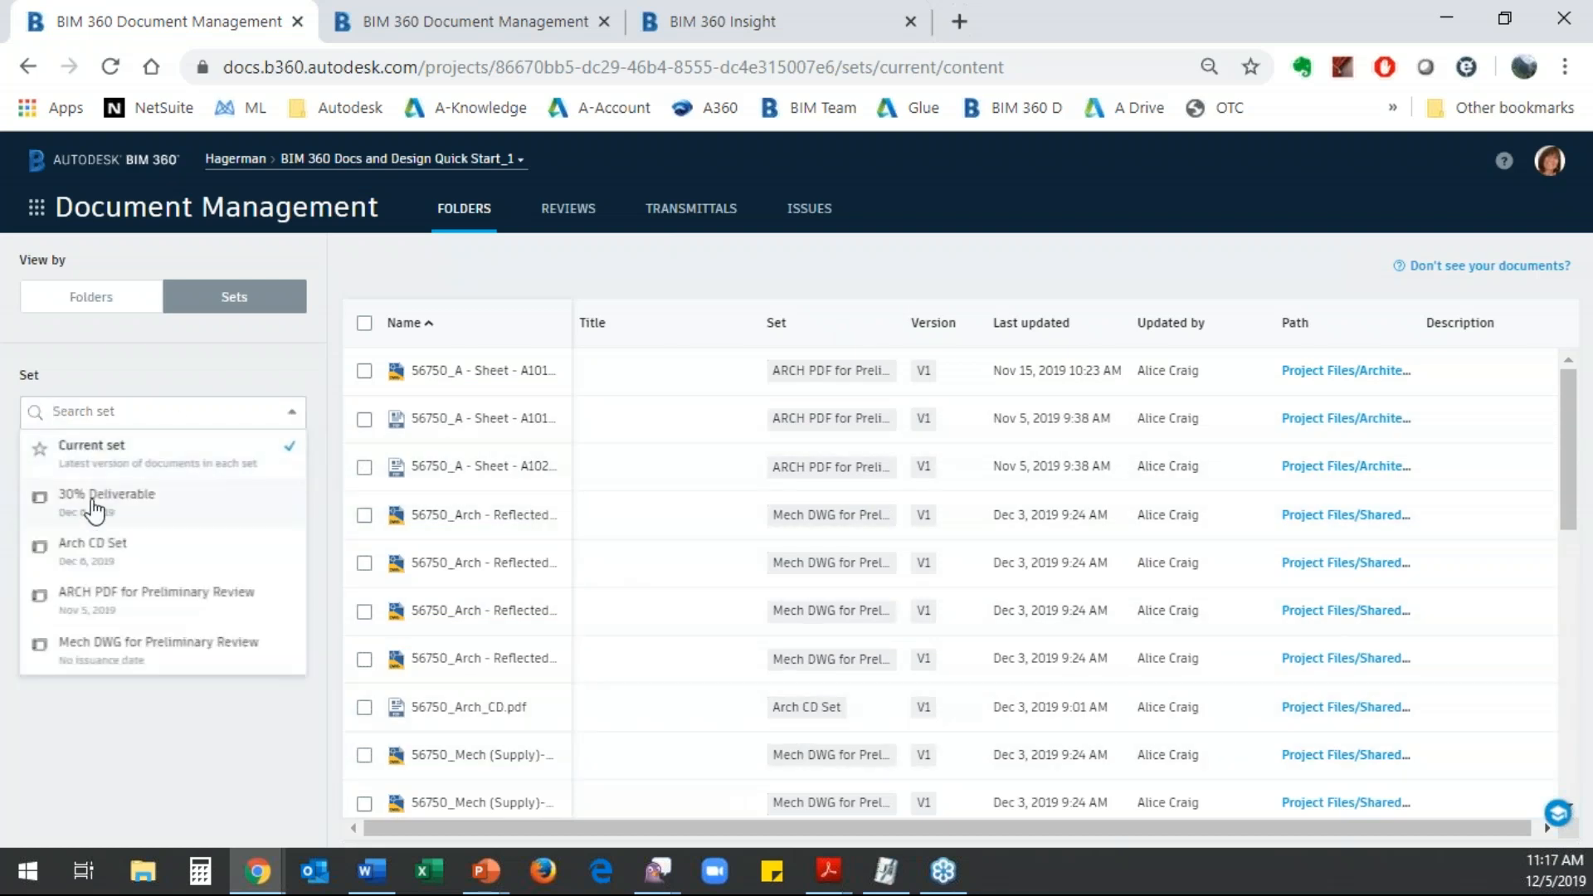
{"action": "left_click", "coordinate": [94, 506]}
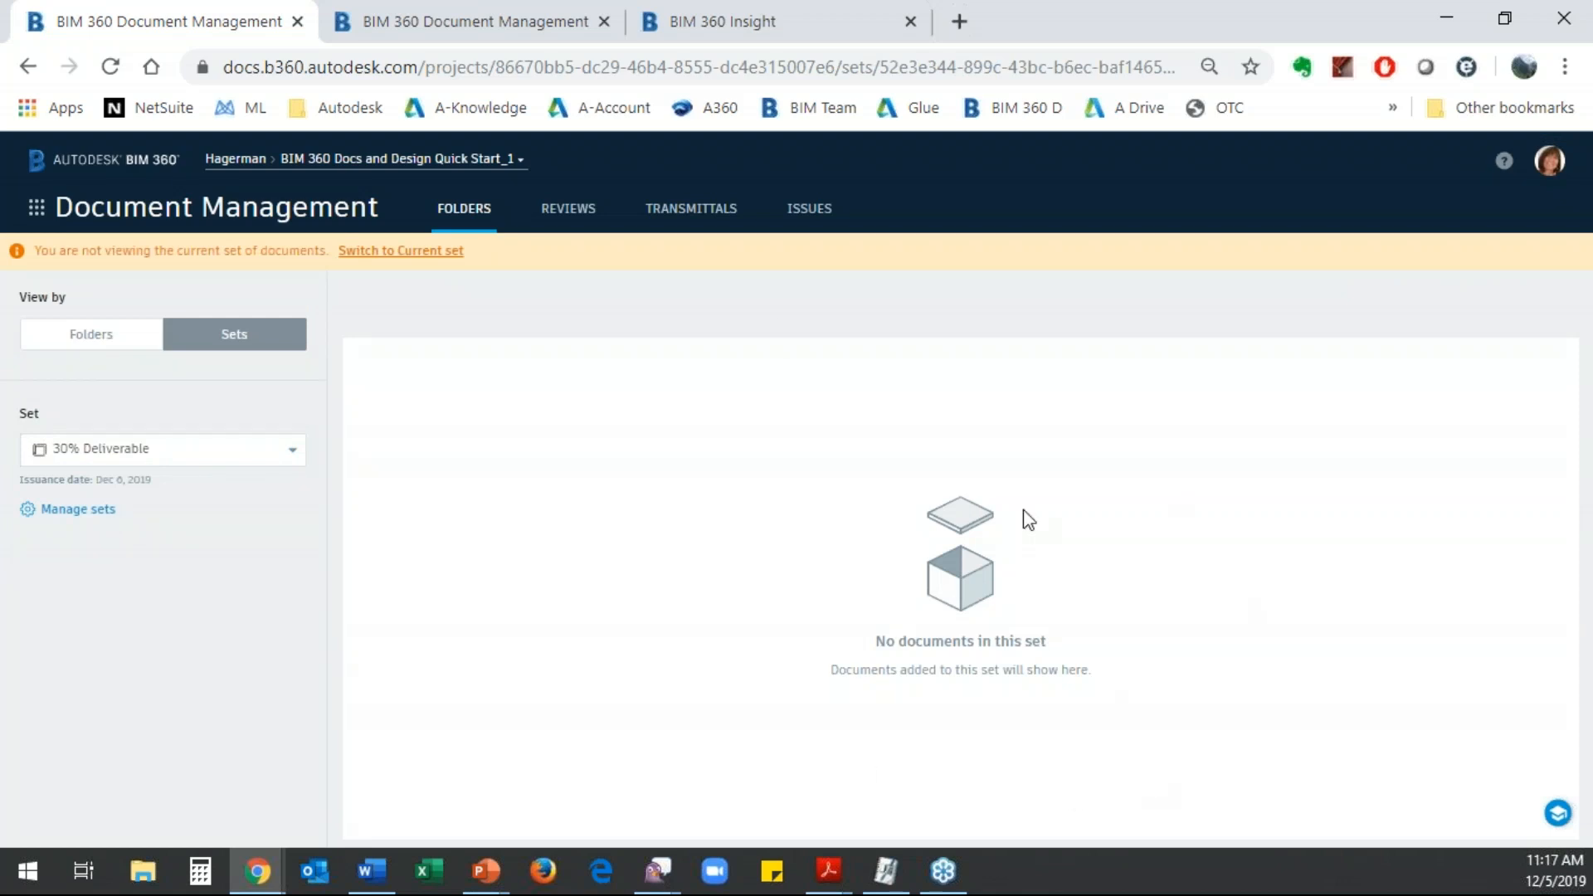
{"action": "left_click", "coordinate": [55, 511]}
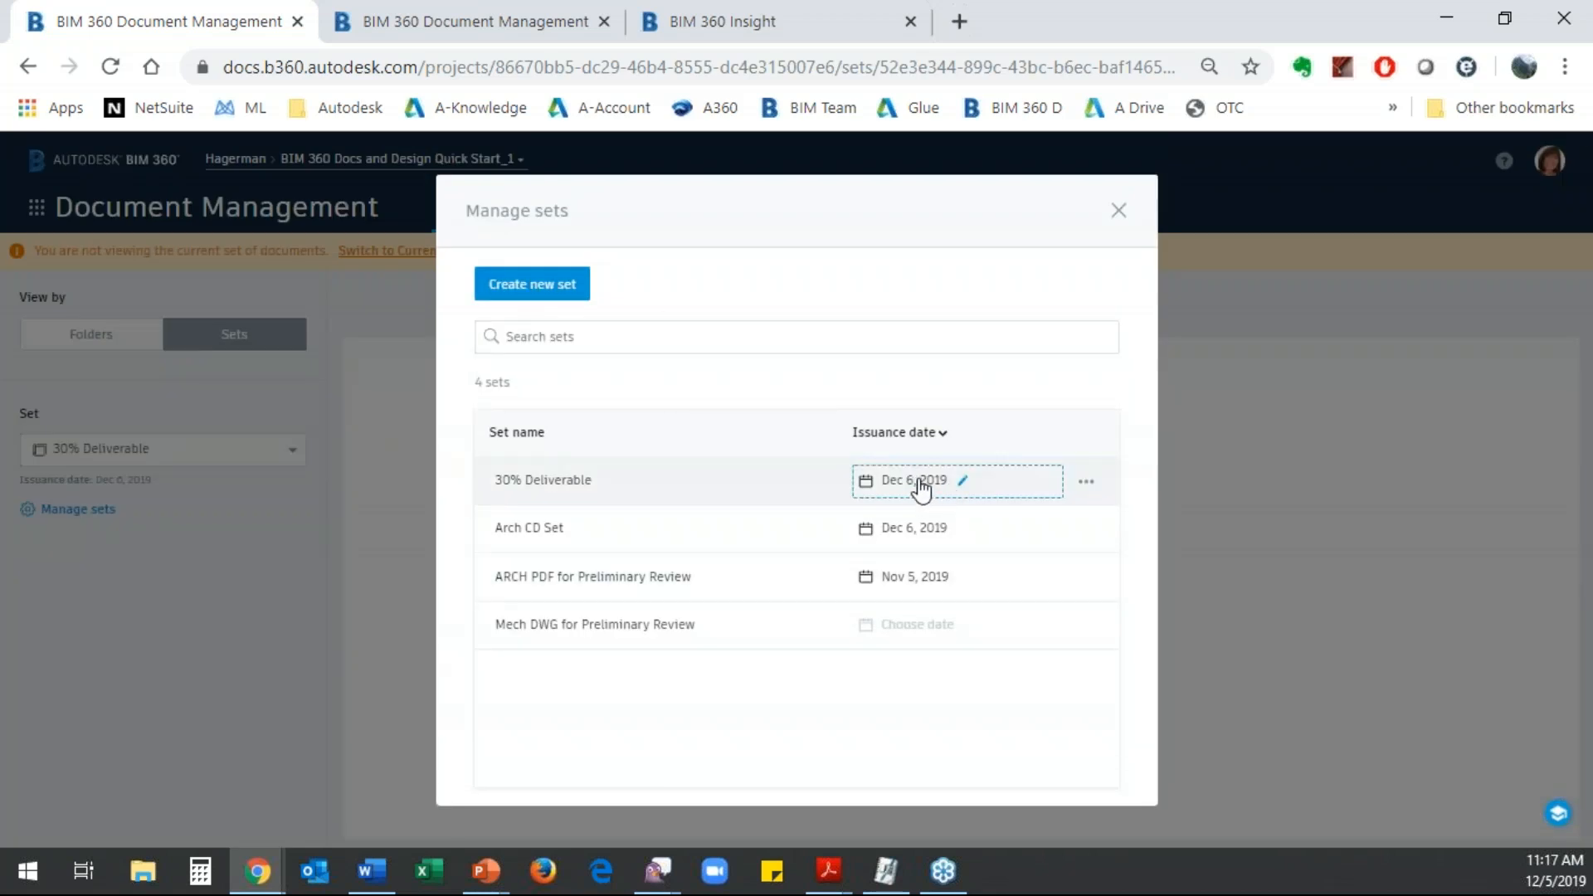
{"action": "left_click", "coordinate": [1119, 212]}
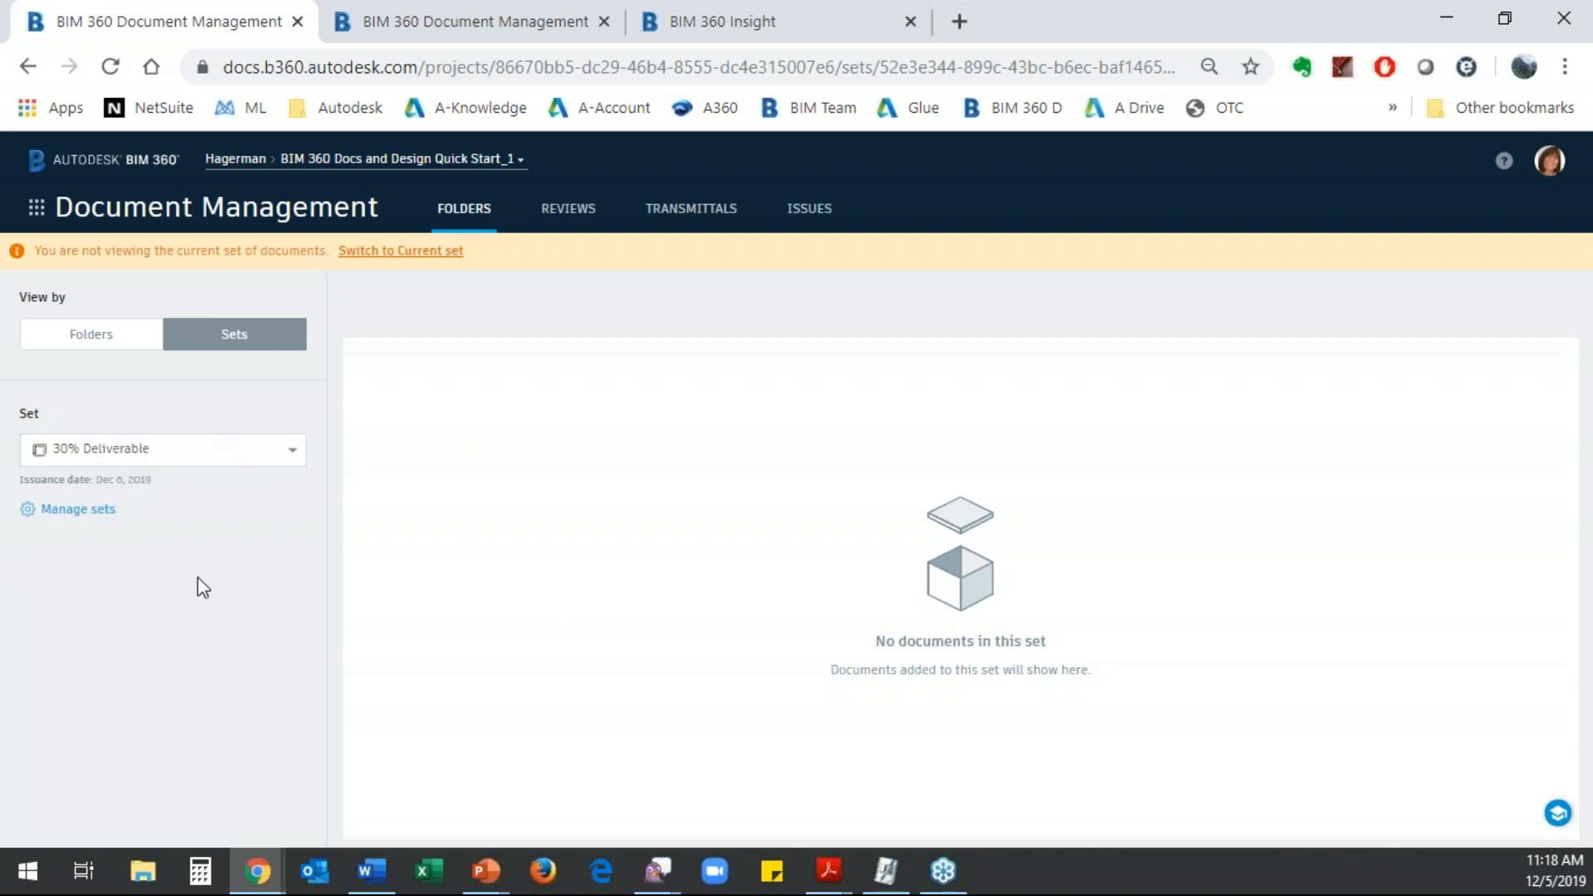
- Assign 56750_A.rvt from the Architecture folder to the existing 30% Deliverable set and check that set's contents
{"action": "left_click", "coordinate": [90, 337]}
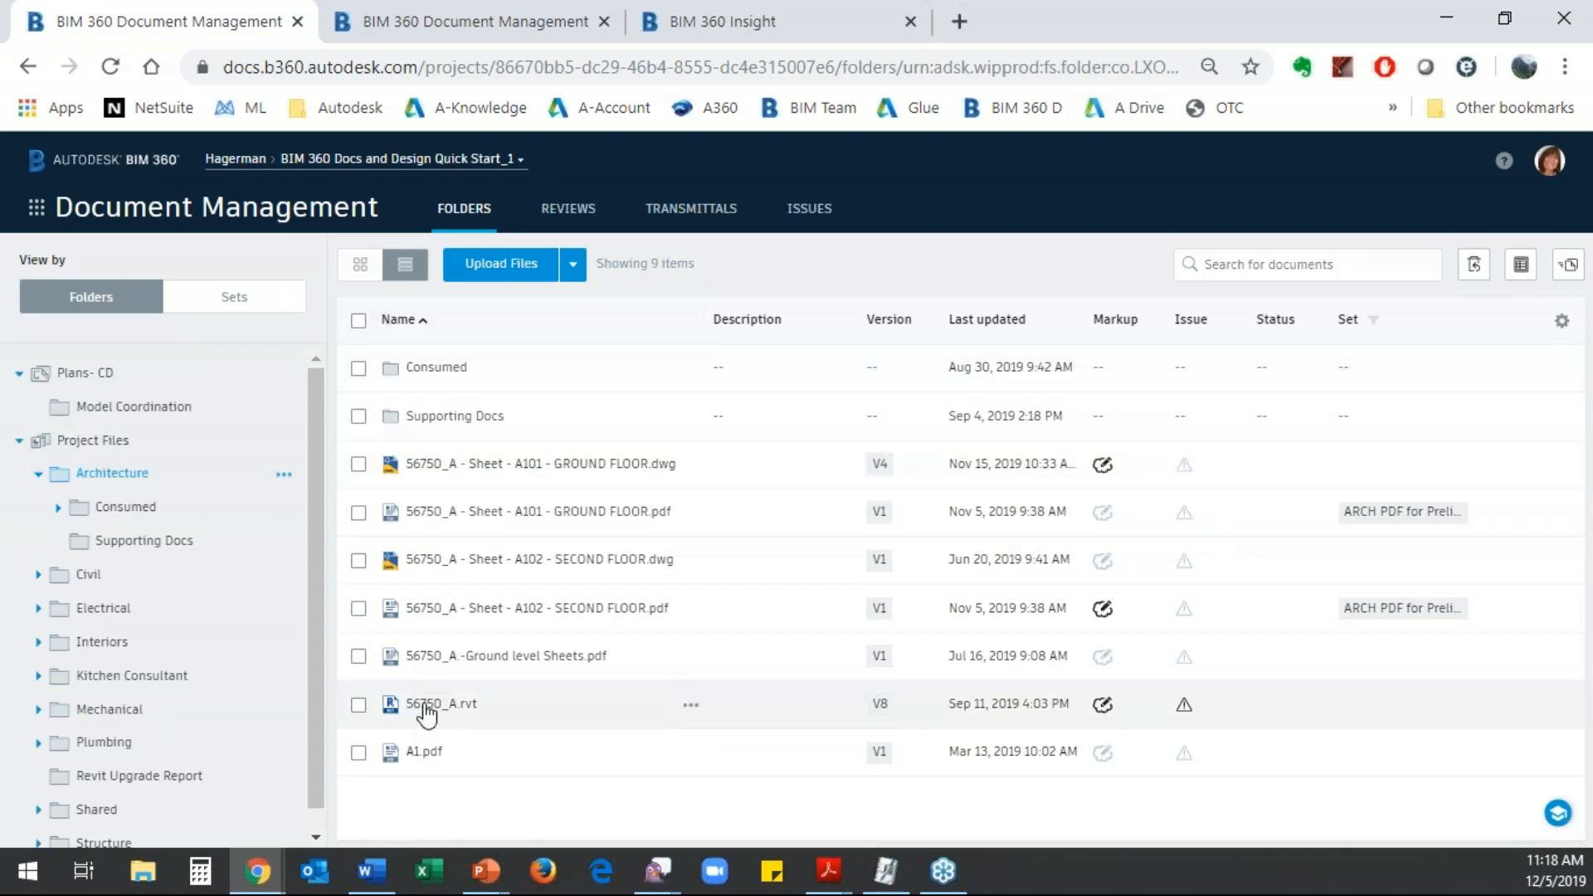
{"action": "left_click", "coordinate": [359, 706]}
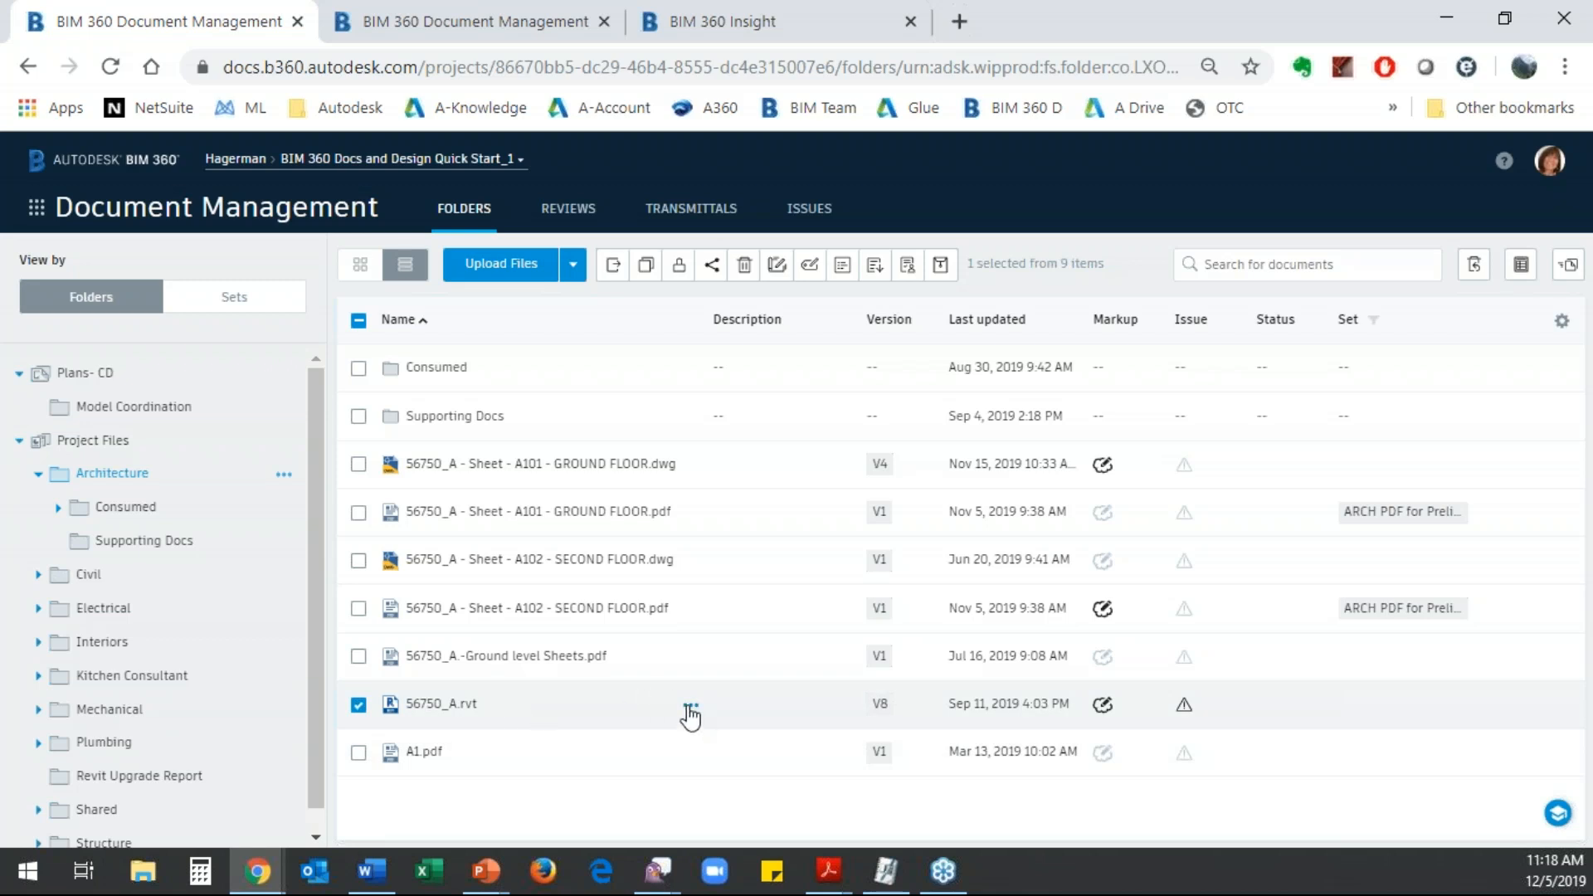
{"action": "left_click", "coordinate": [690, 709]}
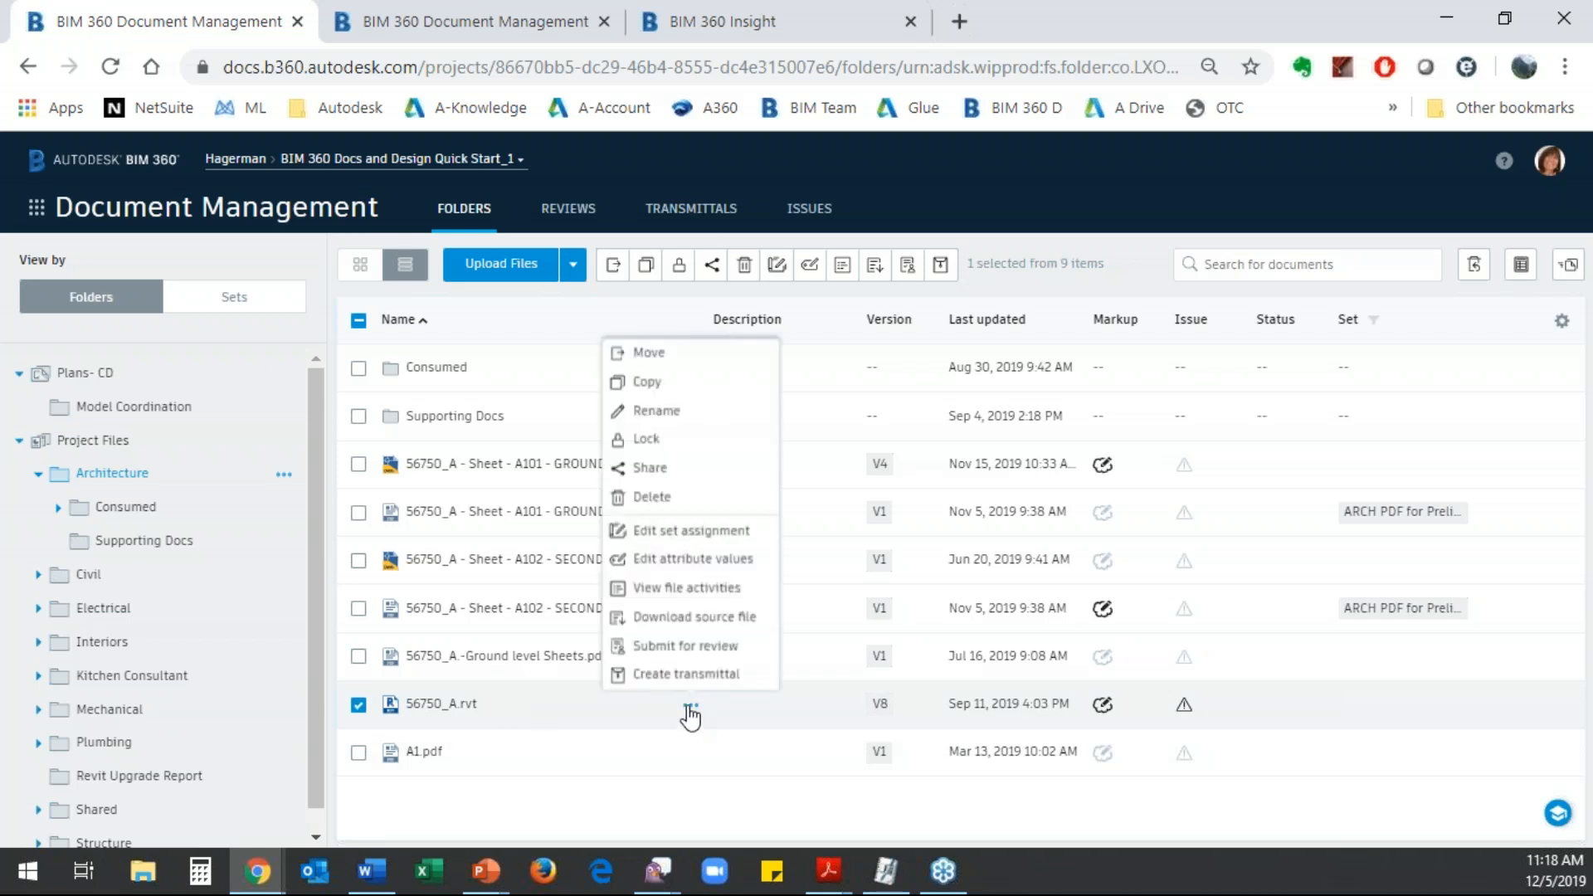
{"action": "left_click", "coordinate": [681, 538]}
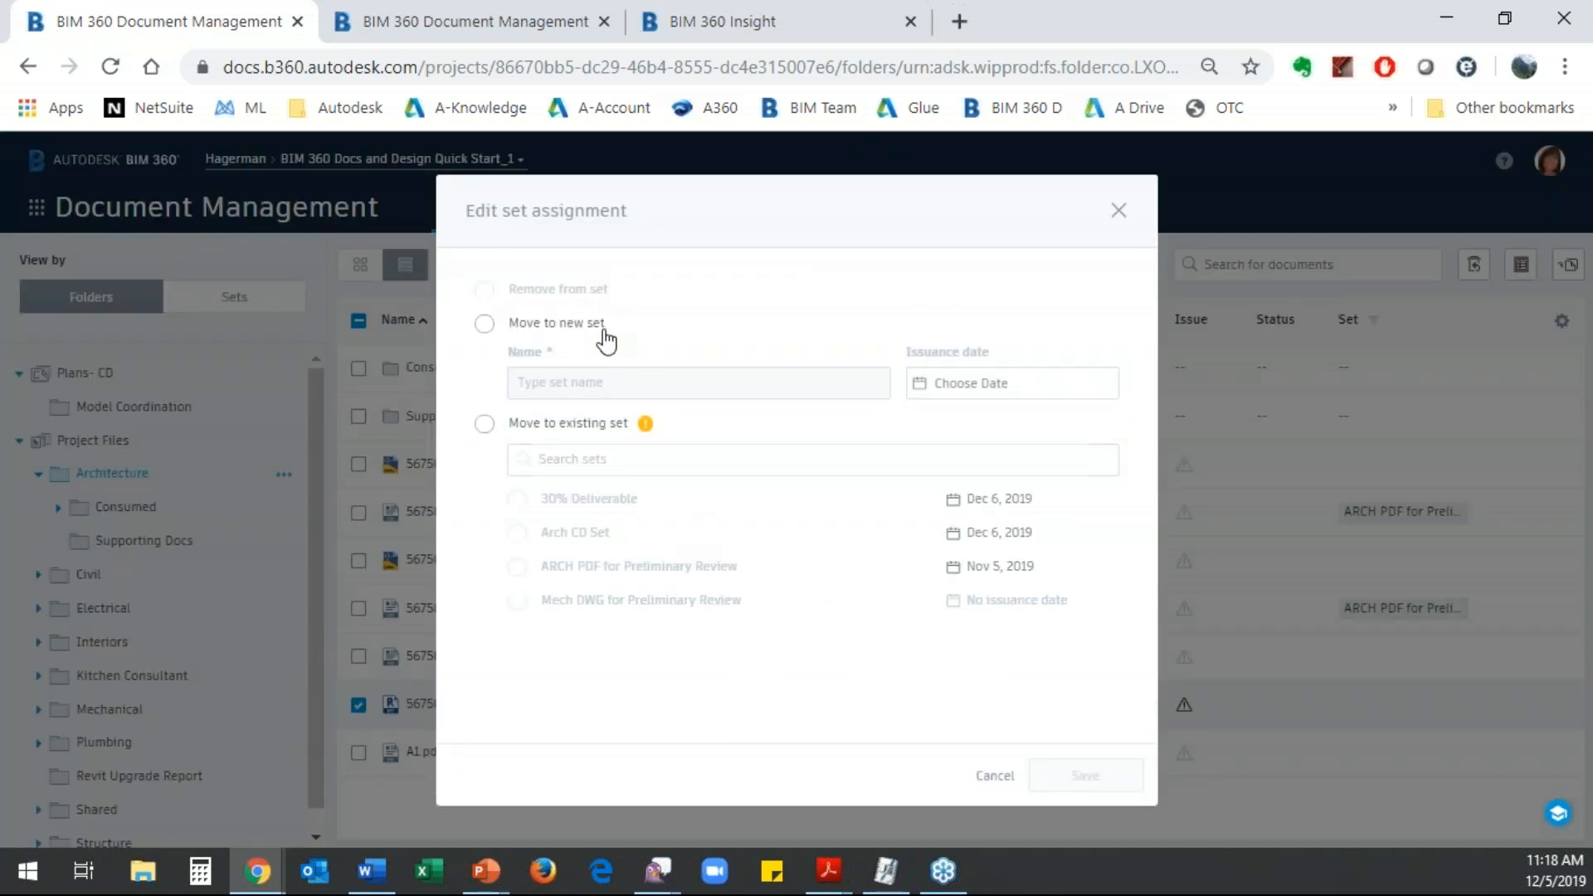
{"action": "left_click", "coordinate": [485, 426]}
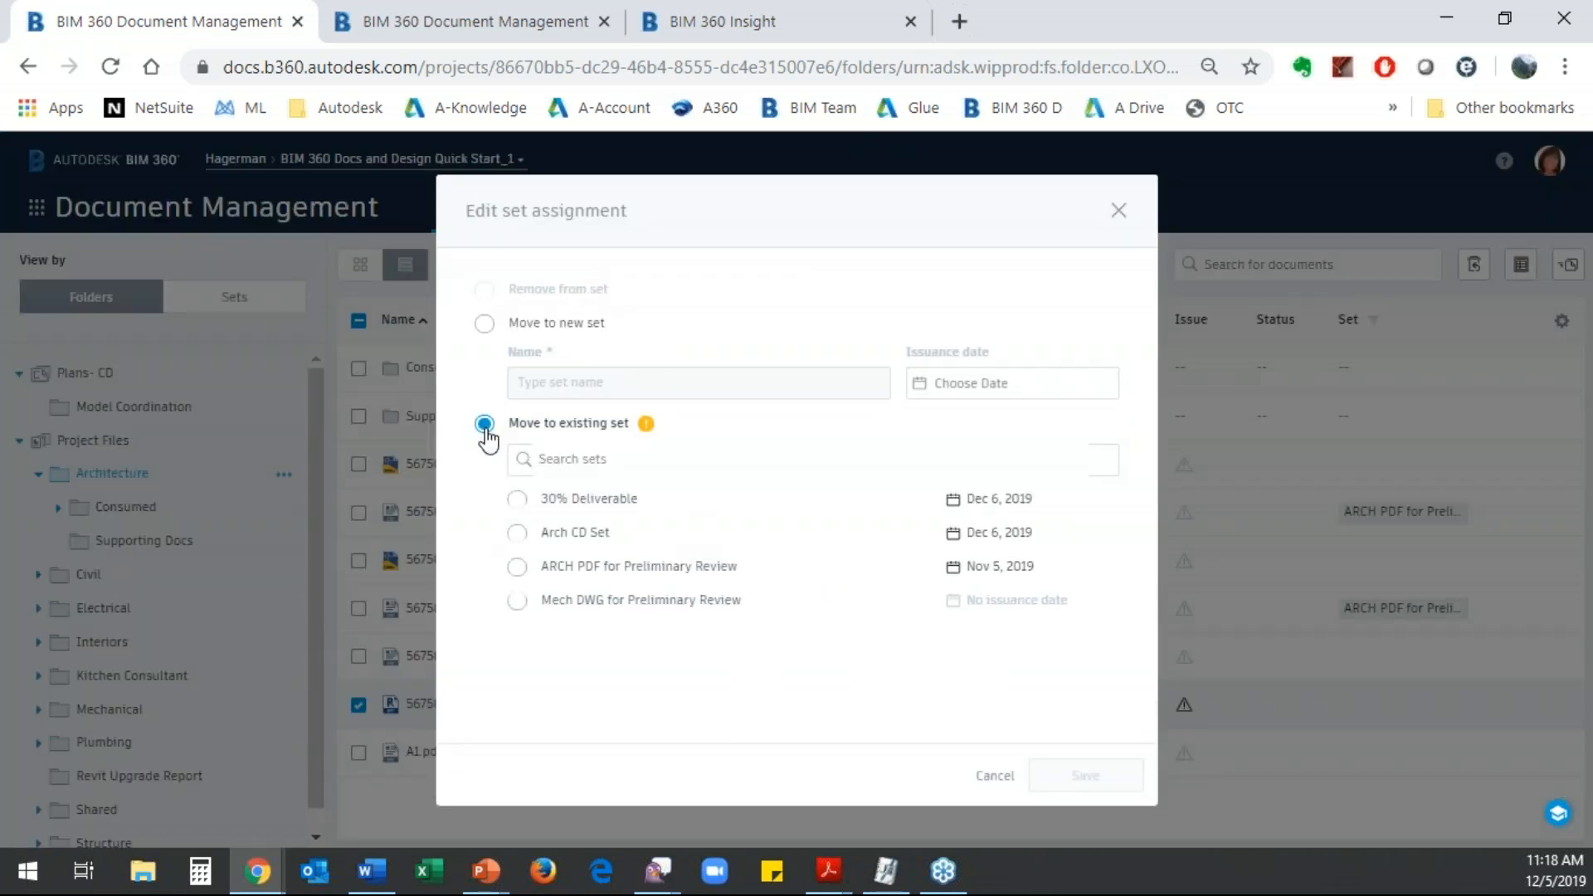
{"action": "left_click", "coordinate": [517, 499]}
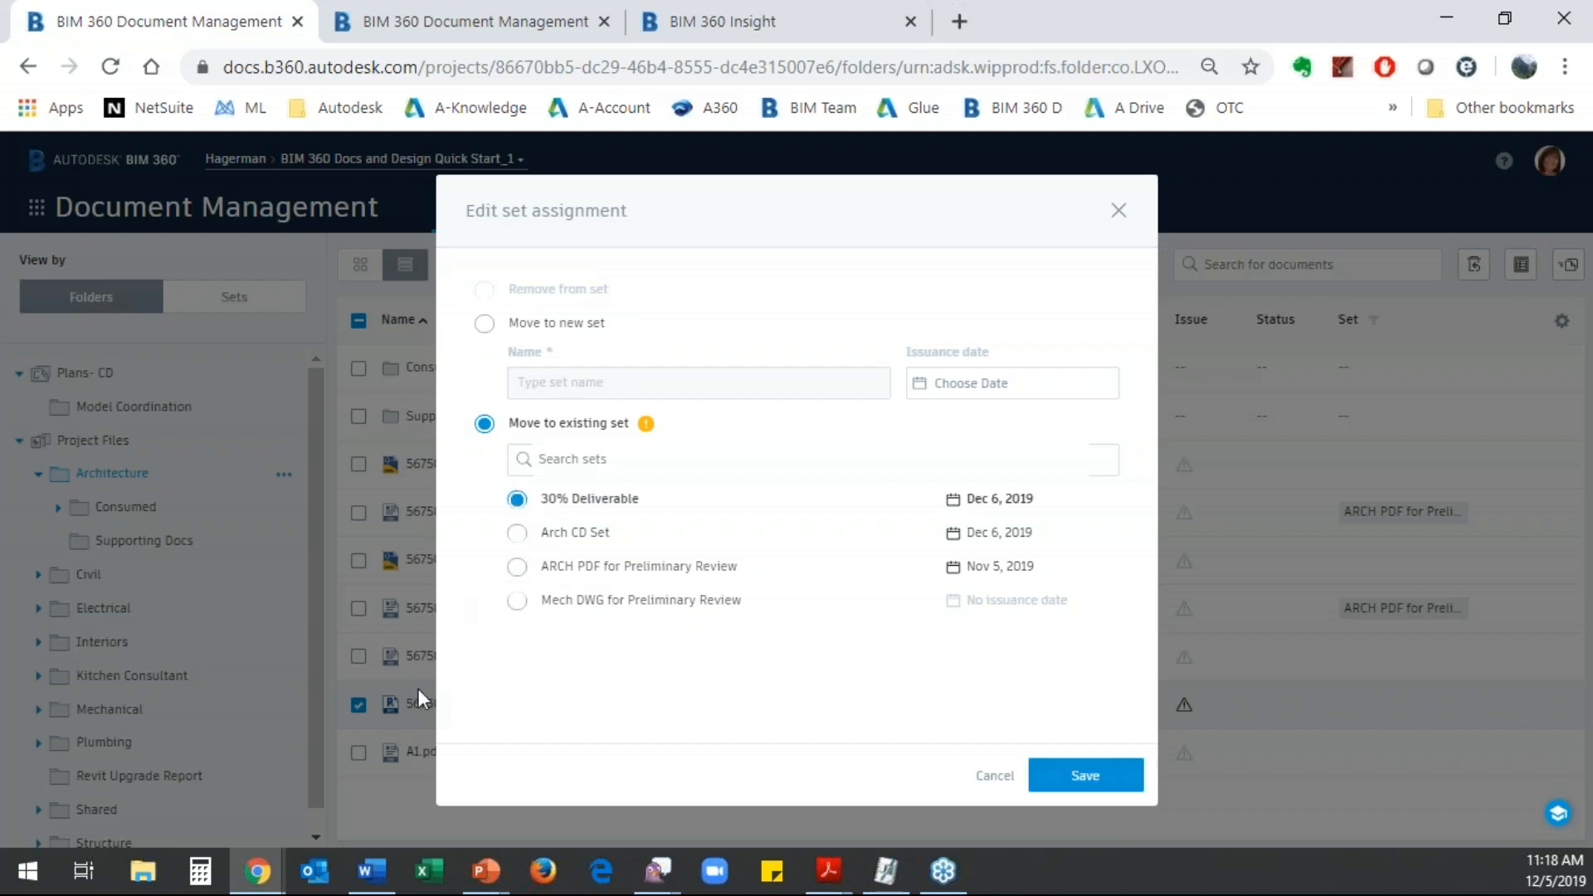
{"action": "left_click", "coordinate": [1080, 780]}
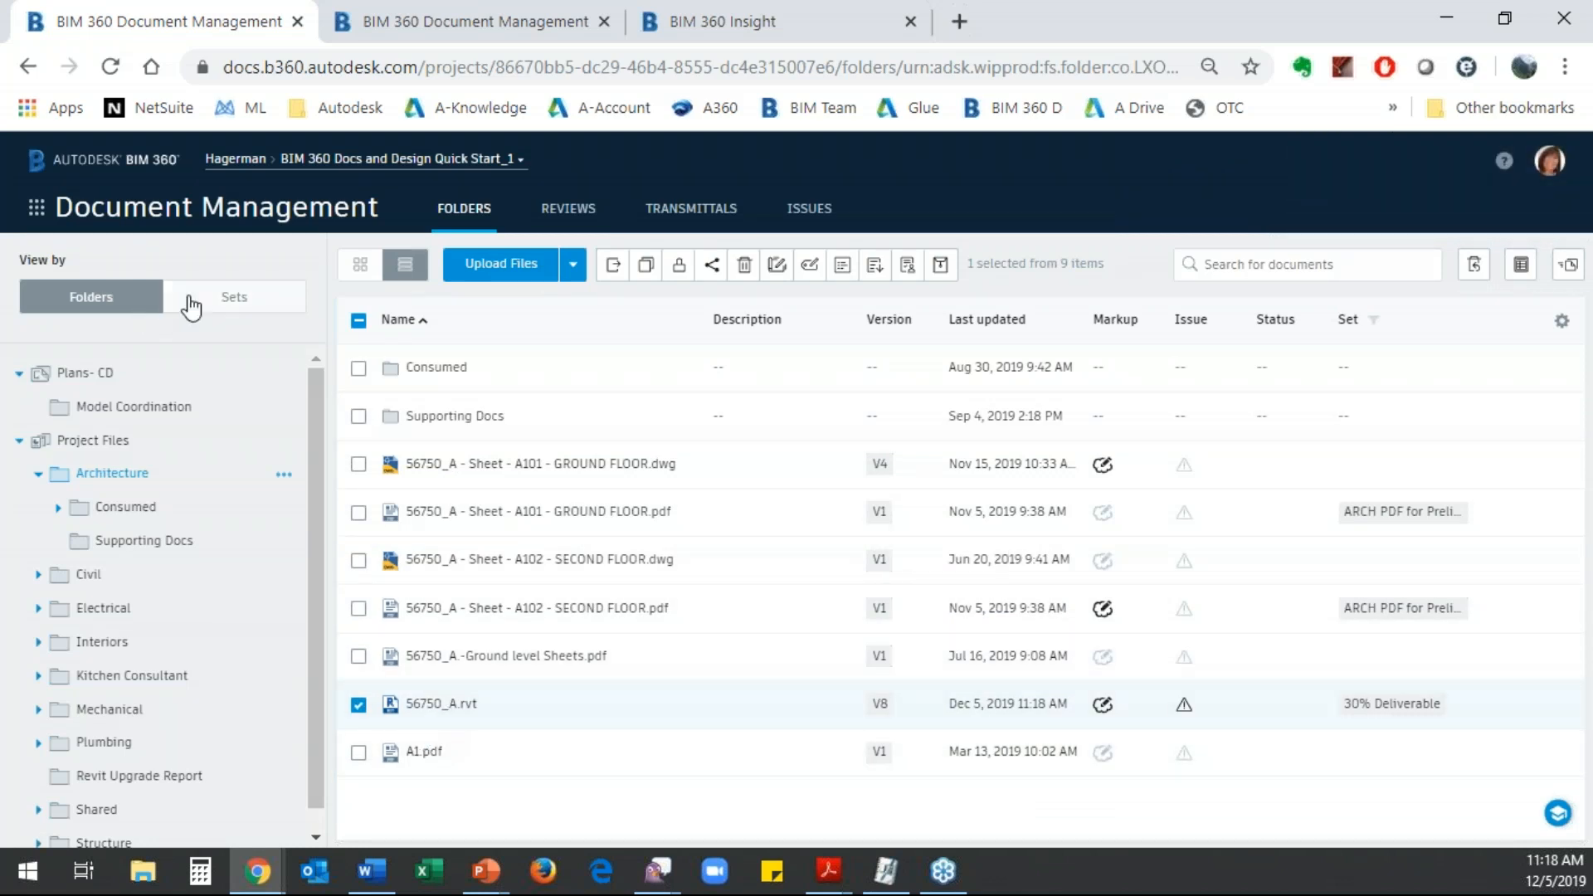
{"action": "left_click", "coordinate": [232, 297]}
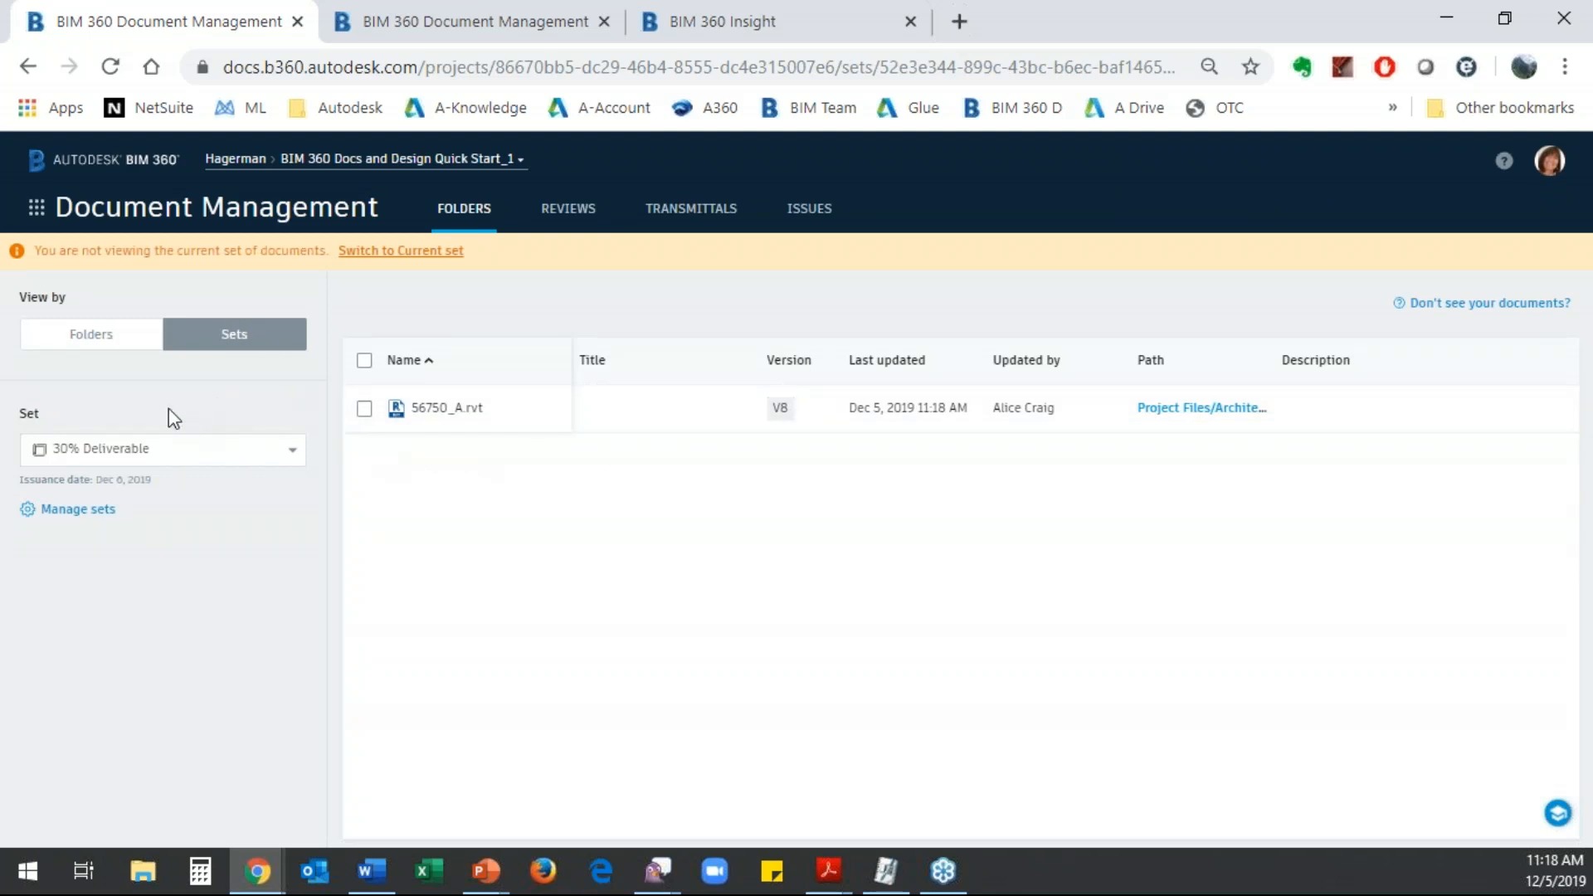
- Assign 56750_F.rvt from the Interiors folder to the existing 30% Deliverable set and view the set again
{"action": "left_click", "coordinate": [93, 336]}
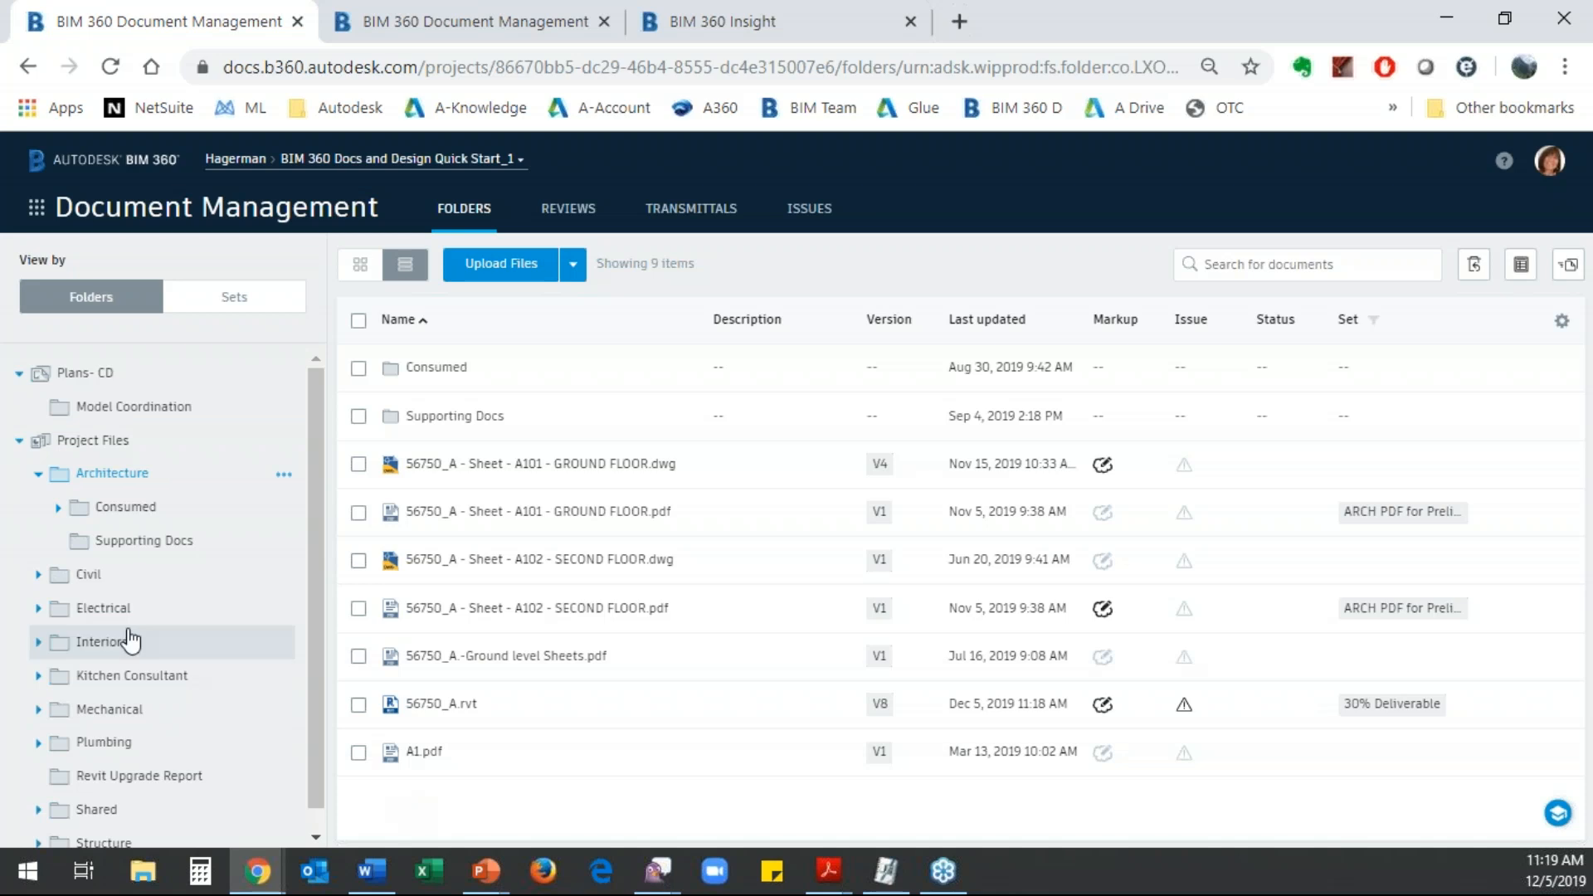
{"action": "left_click", "coordinate": [89, 644]}
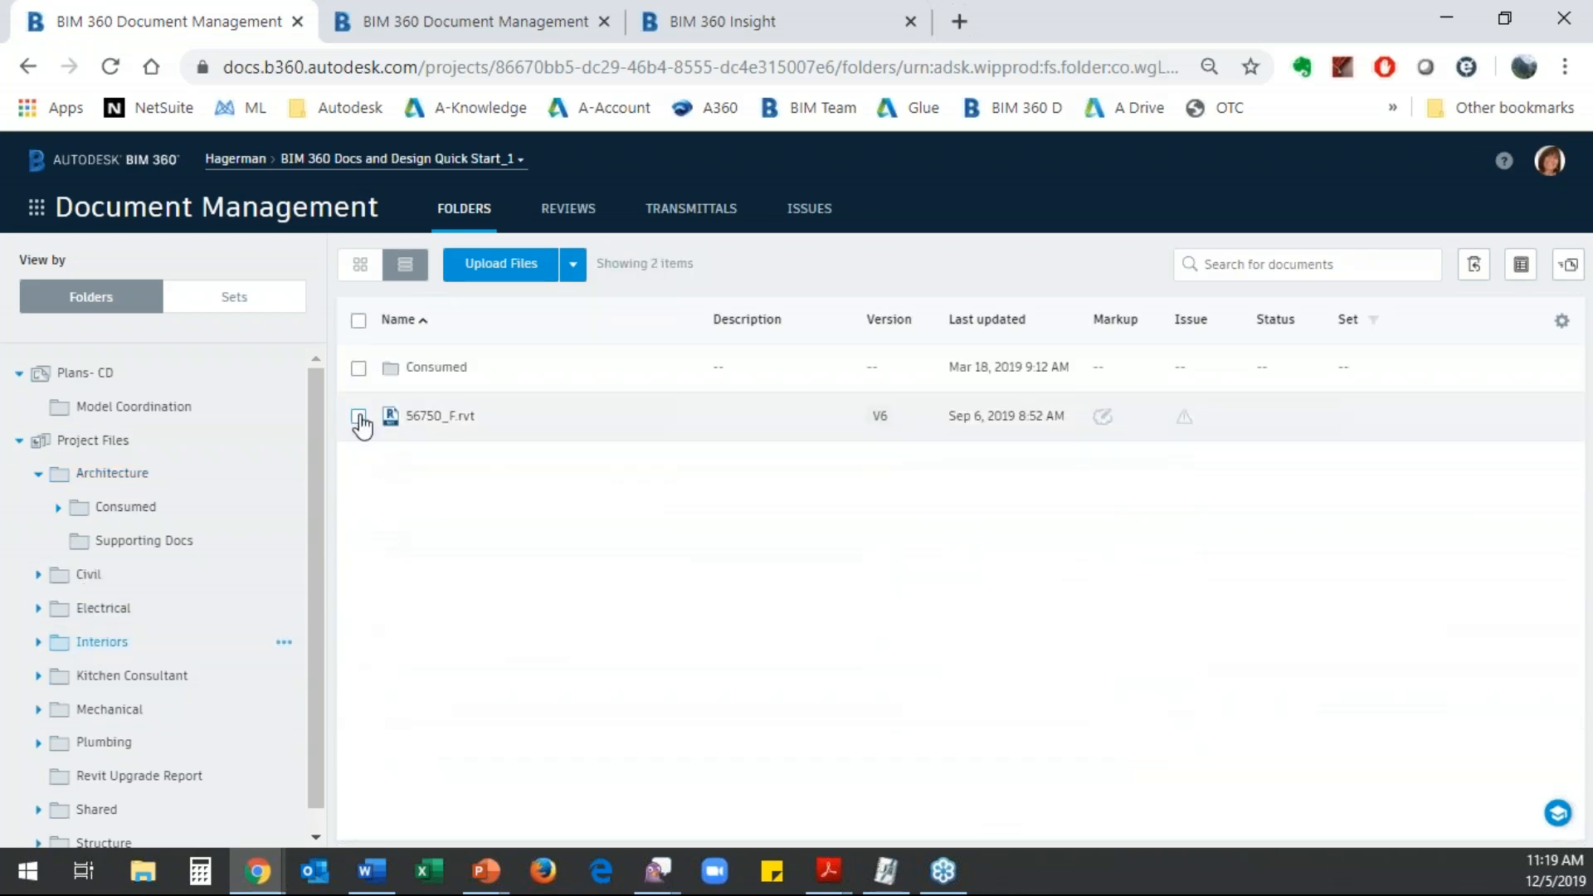
{"action": "left_click", "coordinate": [358, 416]}
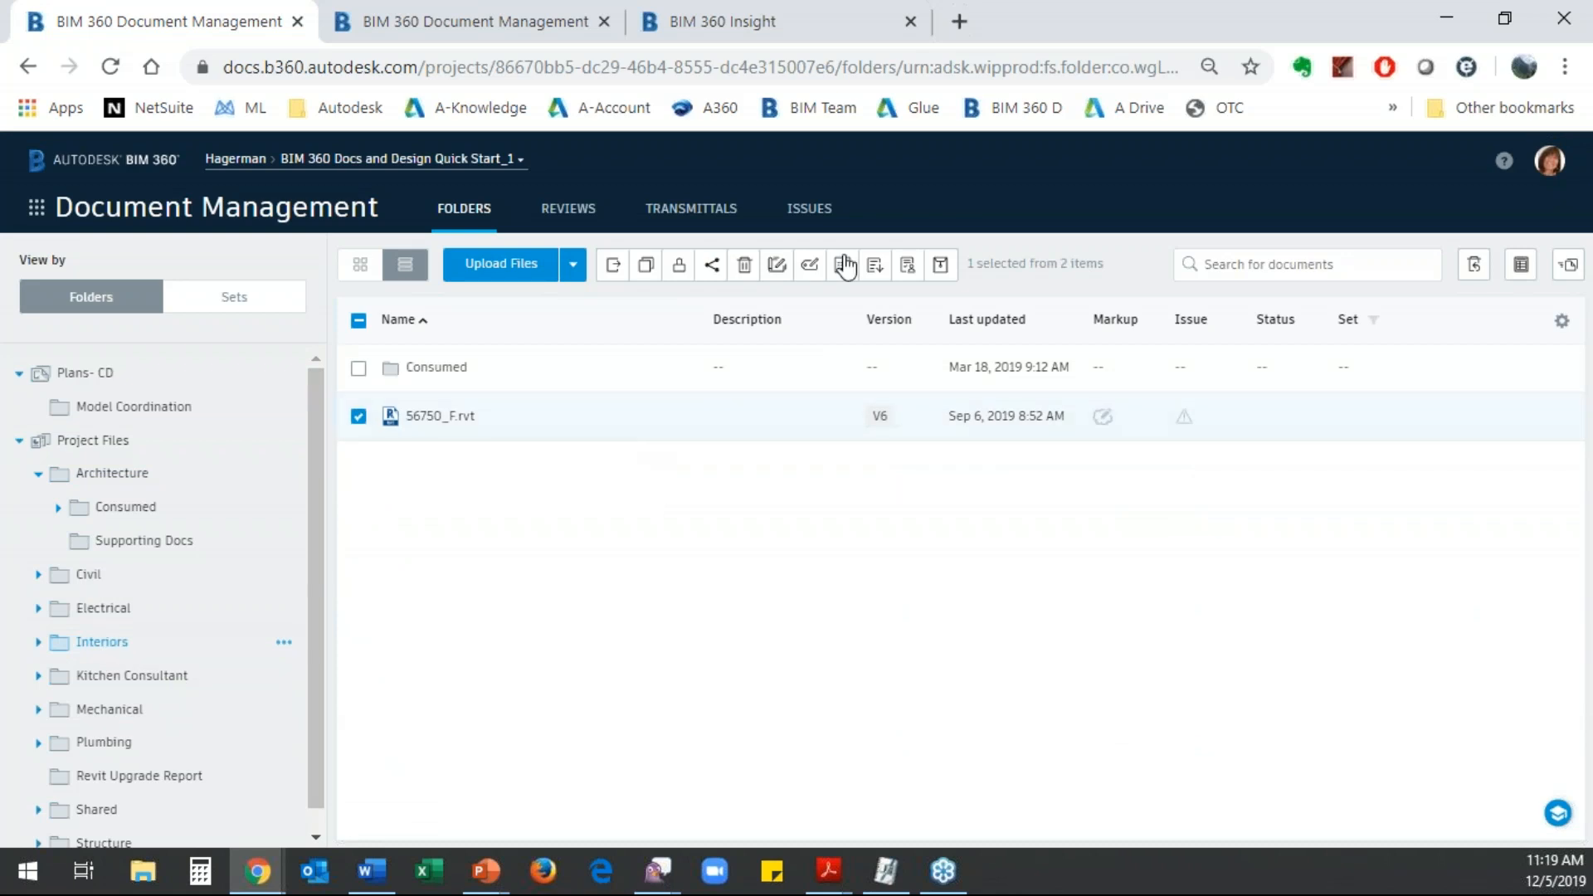
{"action": "left_click", "coordinate": [777, 266]}
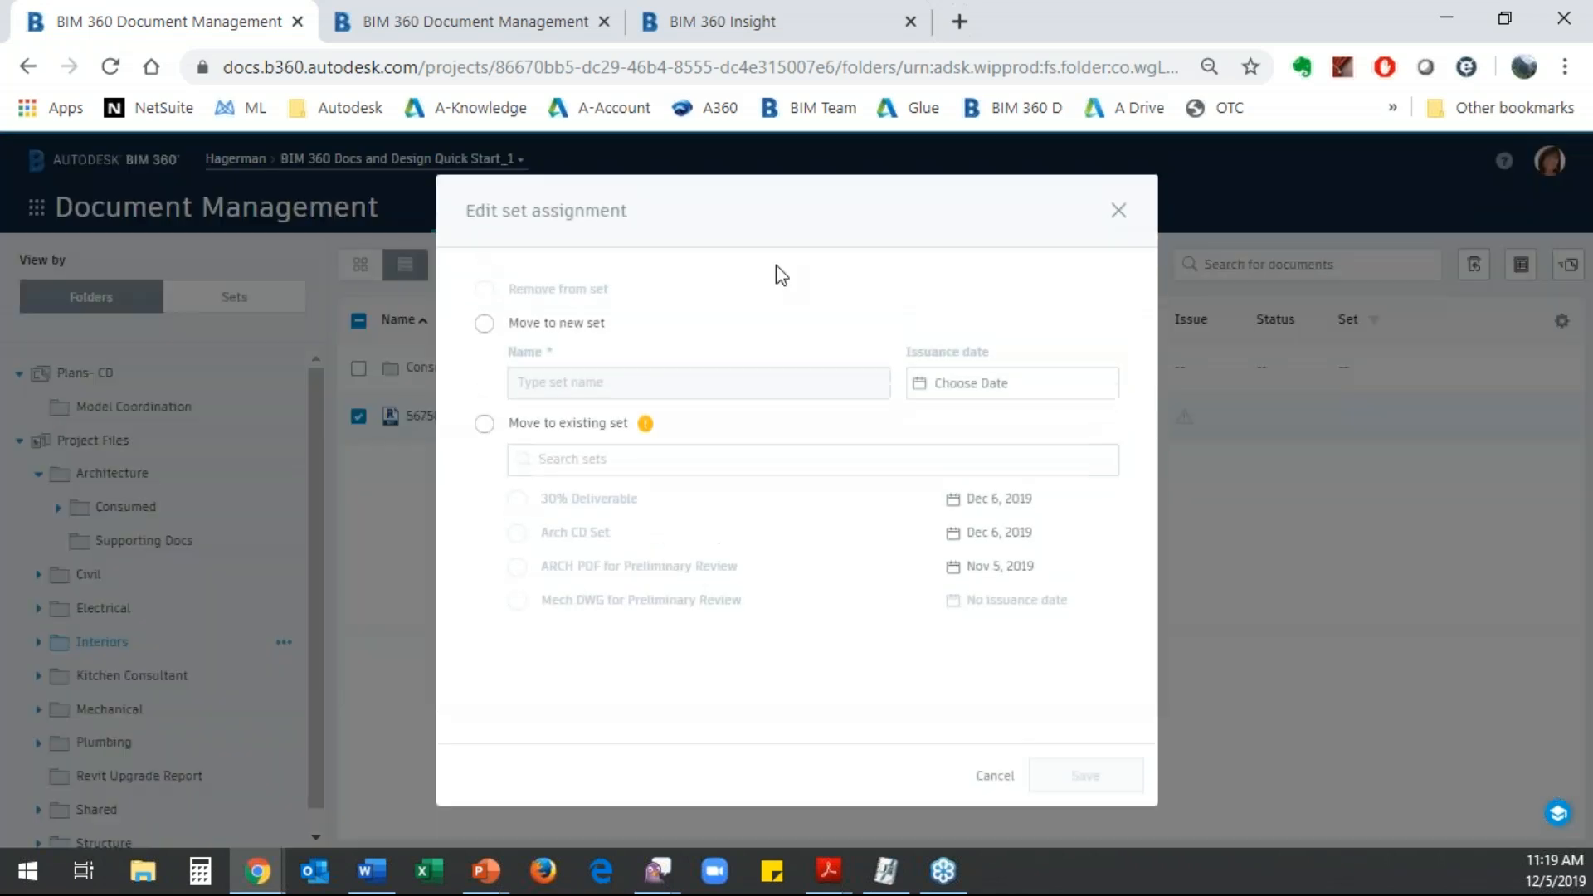
{"action": "left_click", "coordinate": [482, 424]}
{"action": "left_click", "coordinate": [517, 499]}
{"action": "left_click", "coordinate": [1056, 778]}
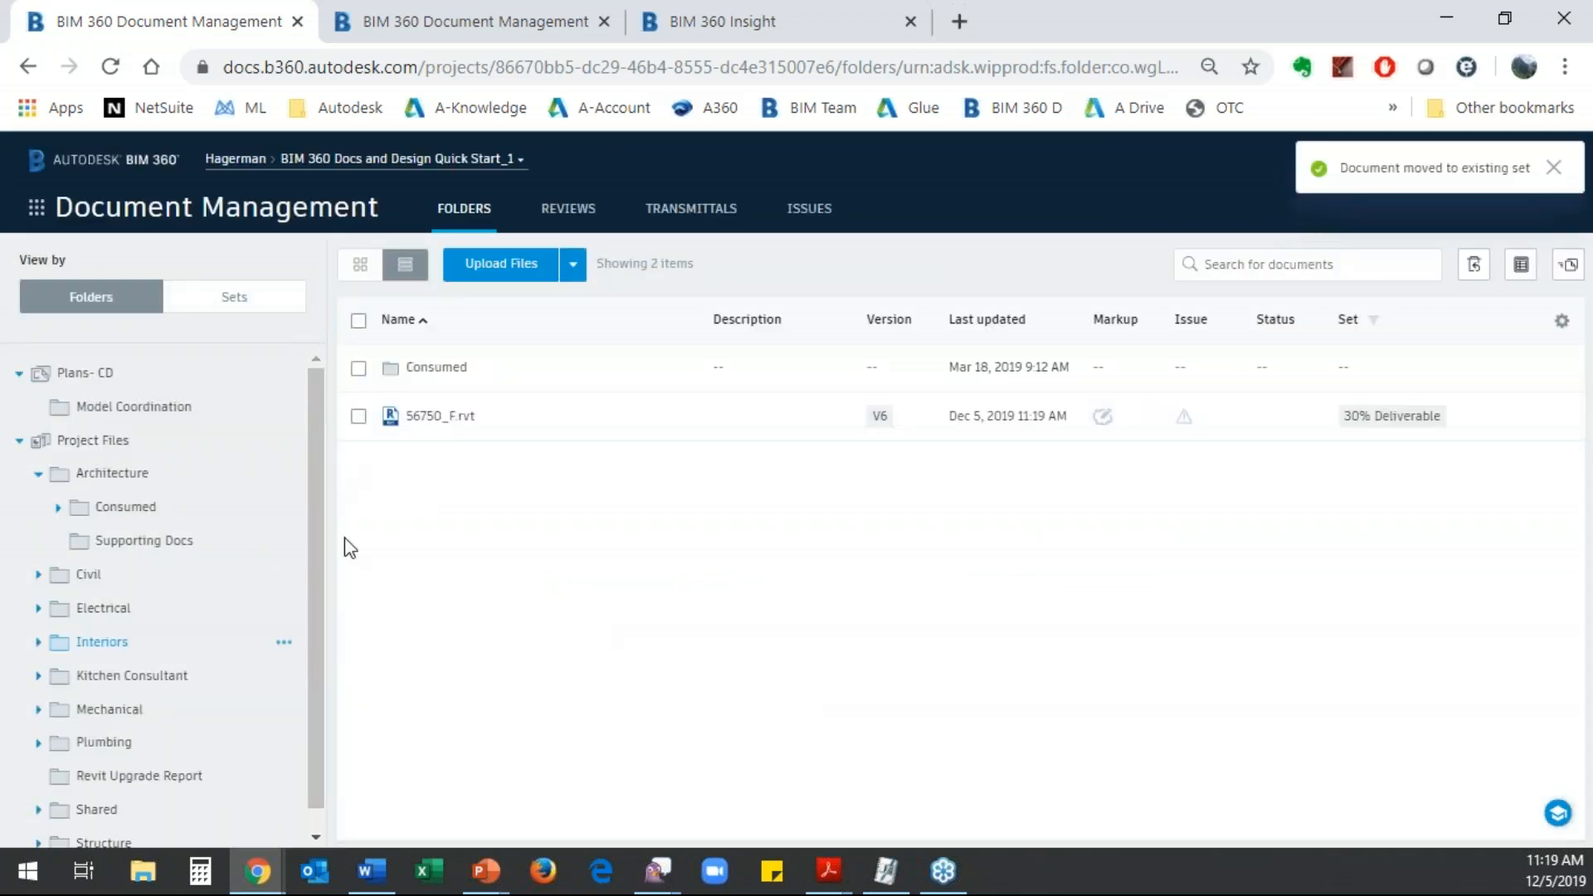
{"action": "left_click", "coordinate": [222, 300]}
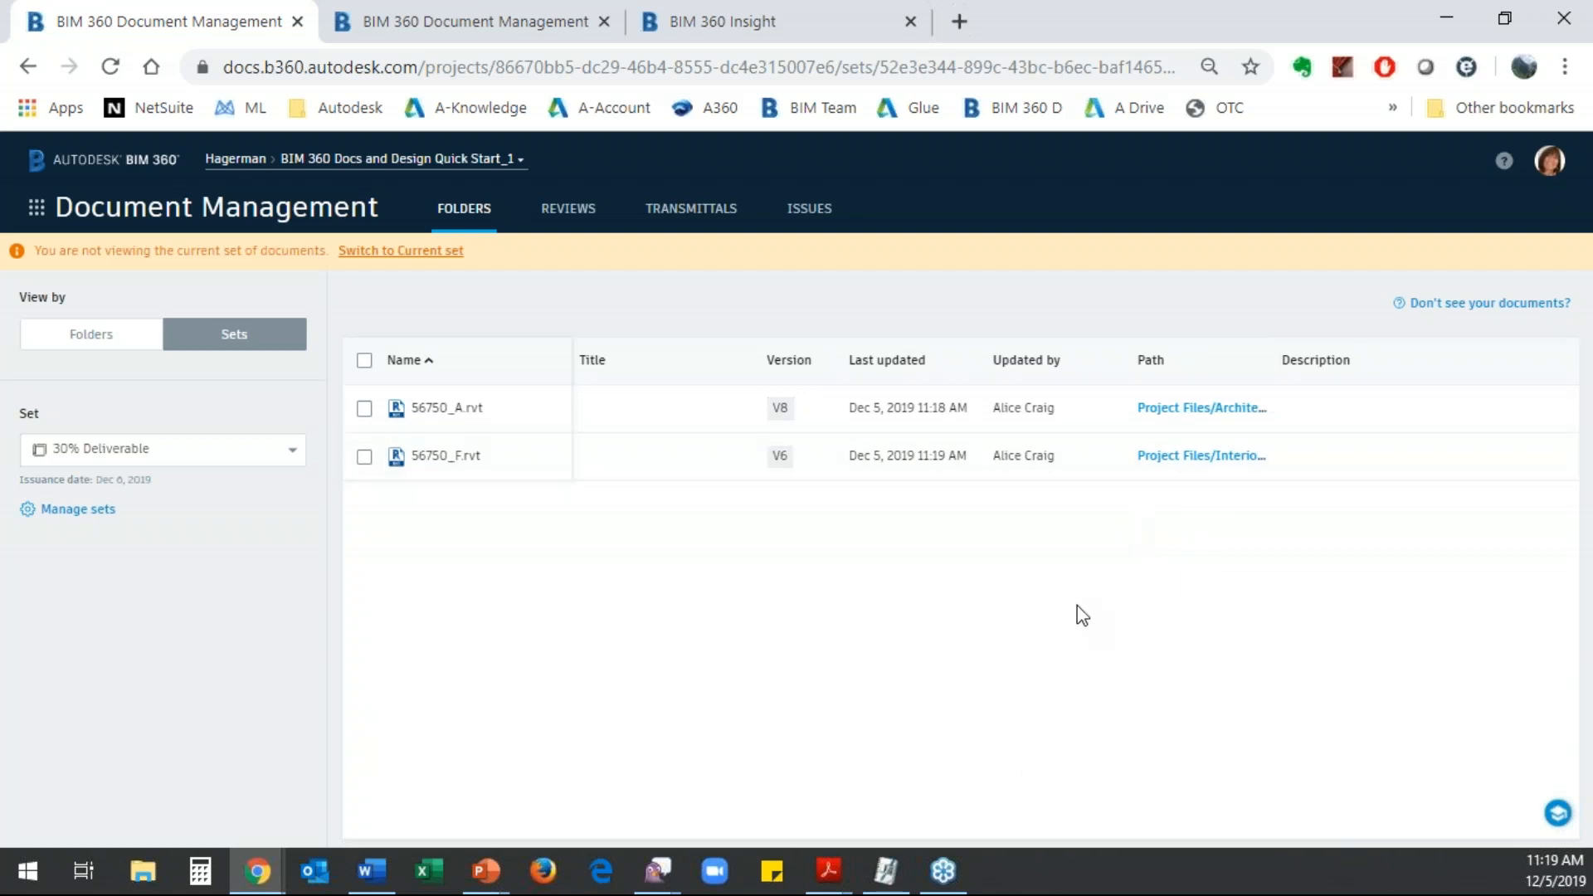
- Look over the transmittals log and examine the files in the Mechanical folder under Shared
{"action": "left_click", "coordinate": [693, 218]}
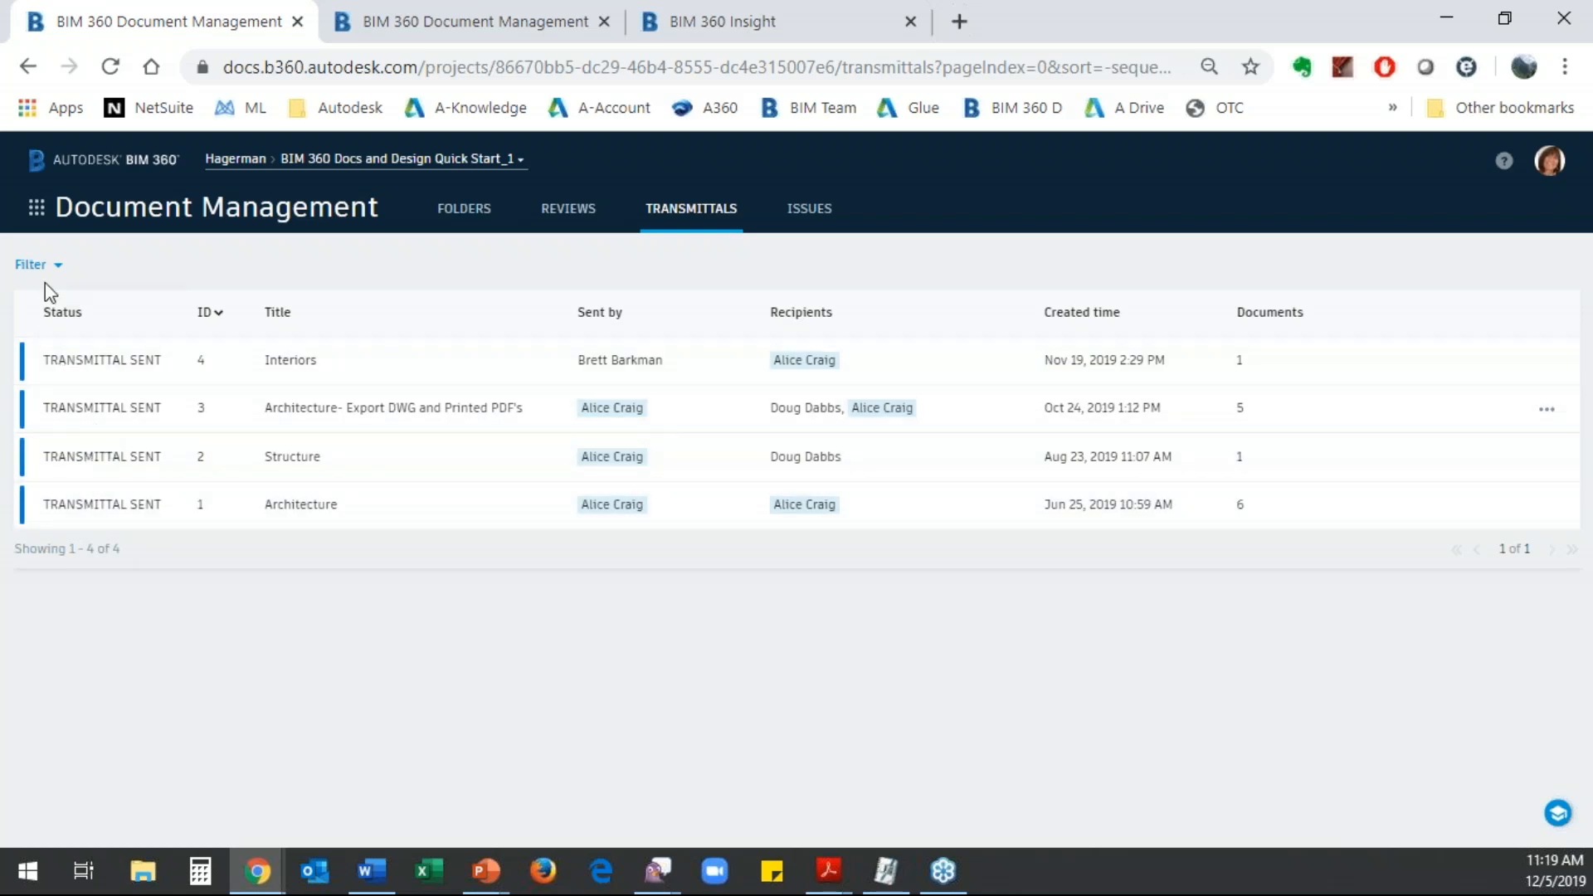
{"action": "left_click", "coordinate": [464, 209]}
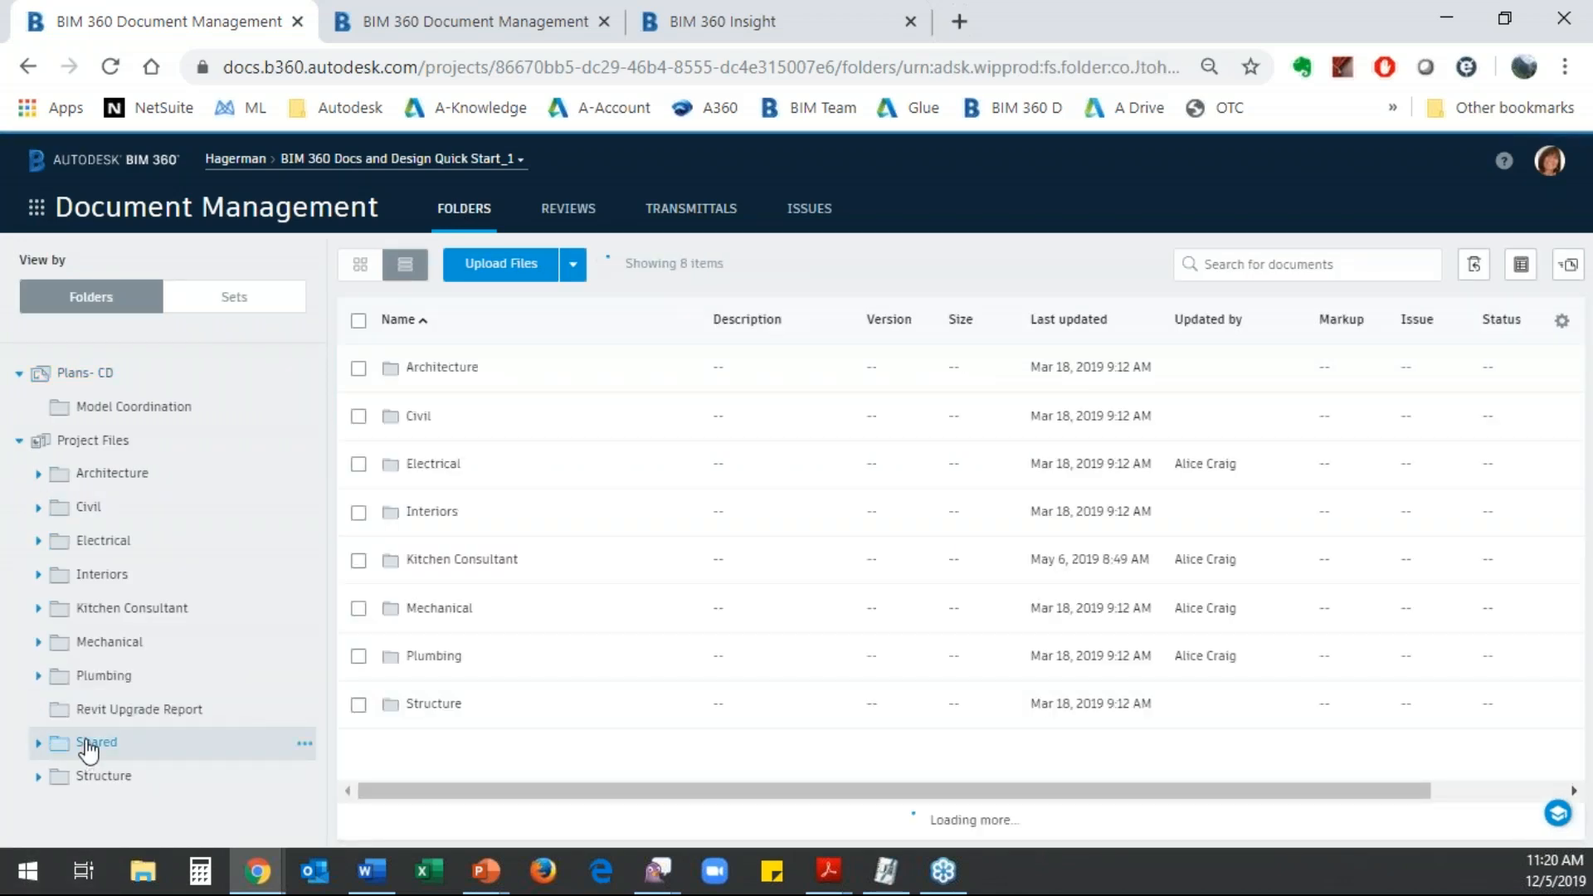
{"action": "left_click", "coordinate": [421, 614]}
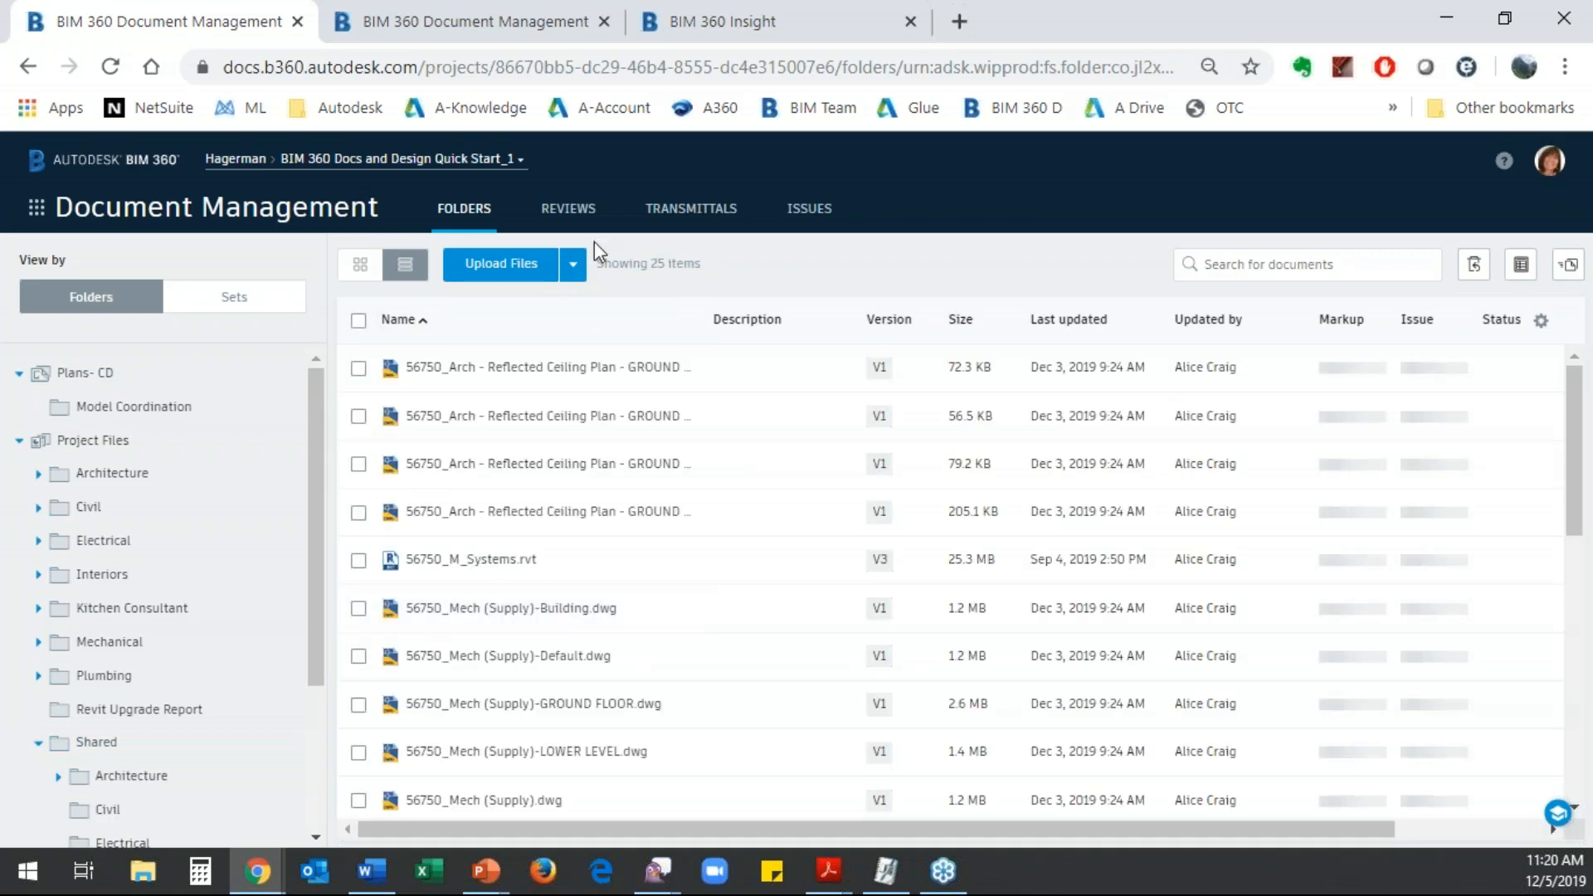
{"action": "scroll", "coordinate": [679, 745], "scroll_direction": "down", "scroll_amount": 2}
{"action": "scroll", "coordinate": [679, 744], "scroll_direction": "down", "scroll_amount": 1}
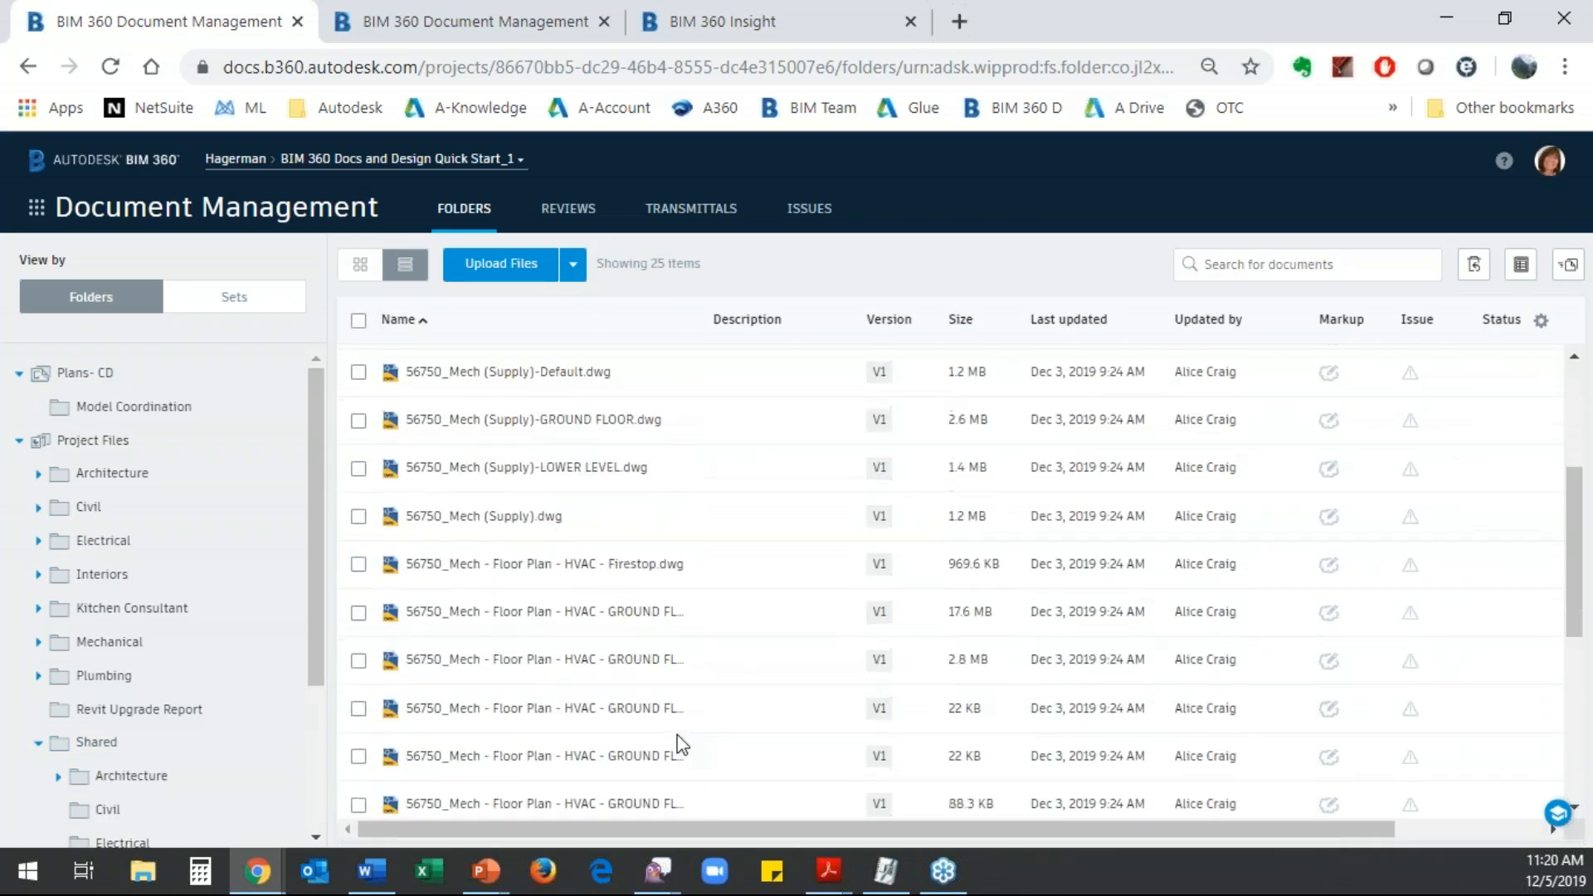
{"action": "scroll", "coordinate": [682, 730], "scroll_direction": "up", "scroll_amount": 3}
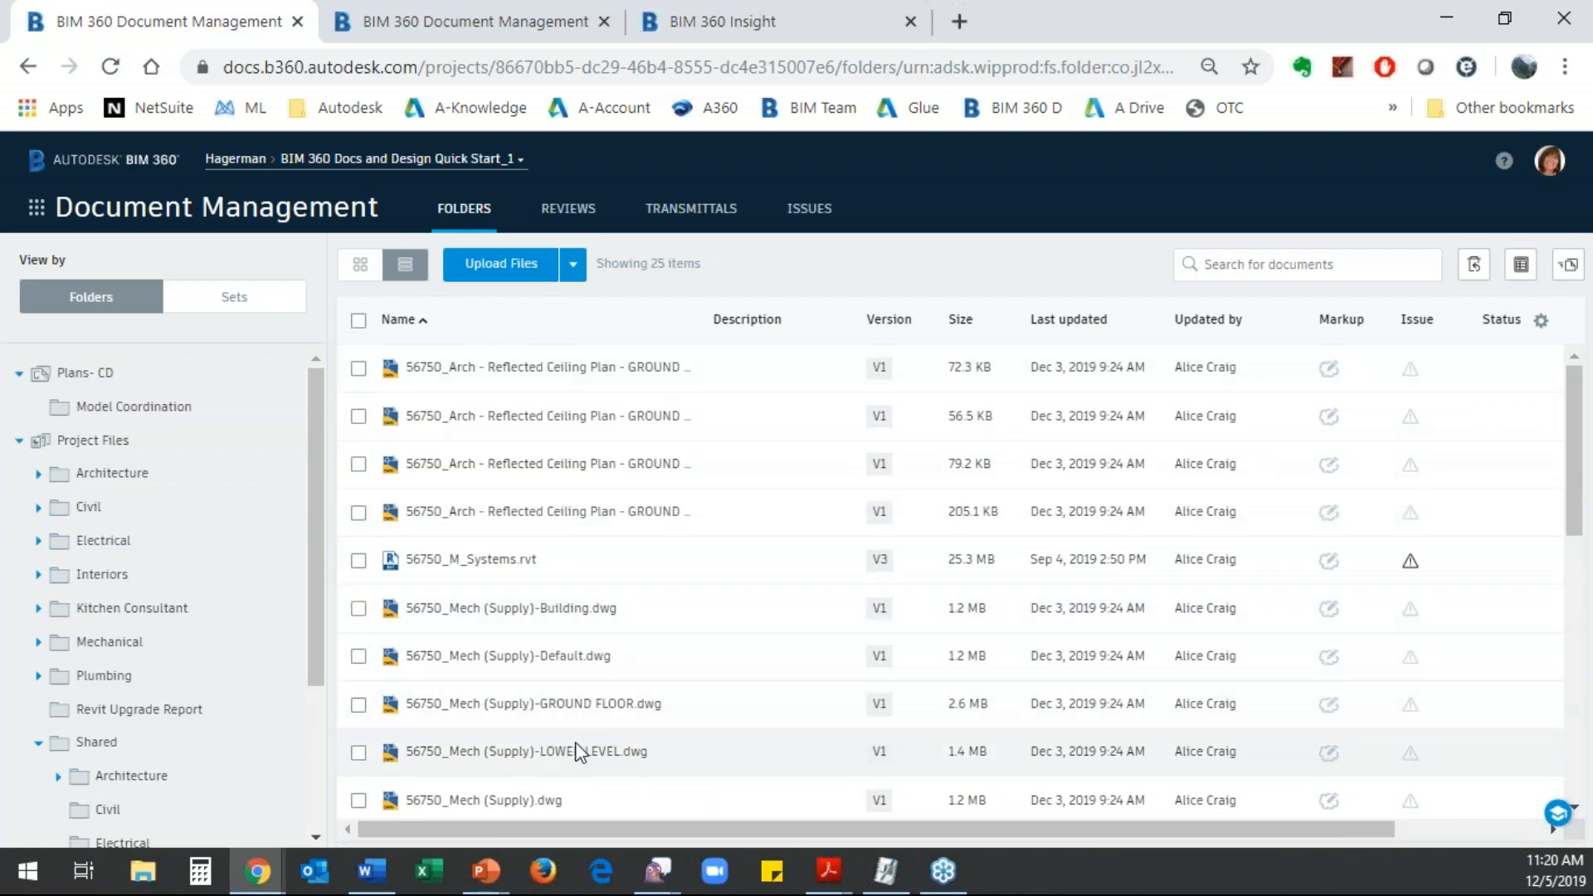
{"action": "scroll", "coordinate": [324, 602], "scroll_direction": "down", "scroll_amount": 1}
{"action": "scroll", "coordinate": [323, 602], "scroll_direction": "down", "scroll_amount": 1}
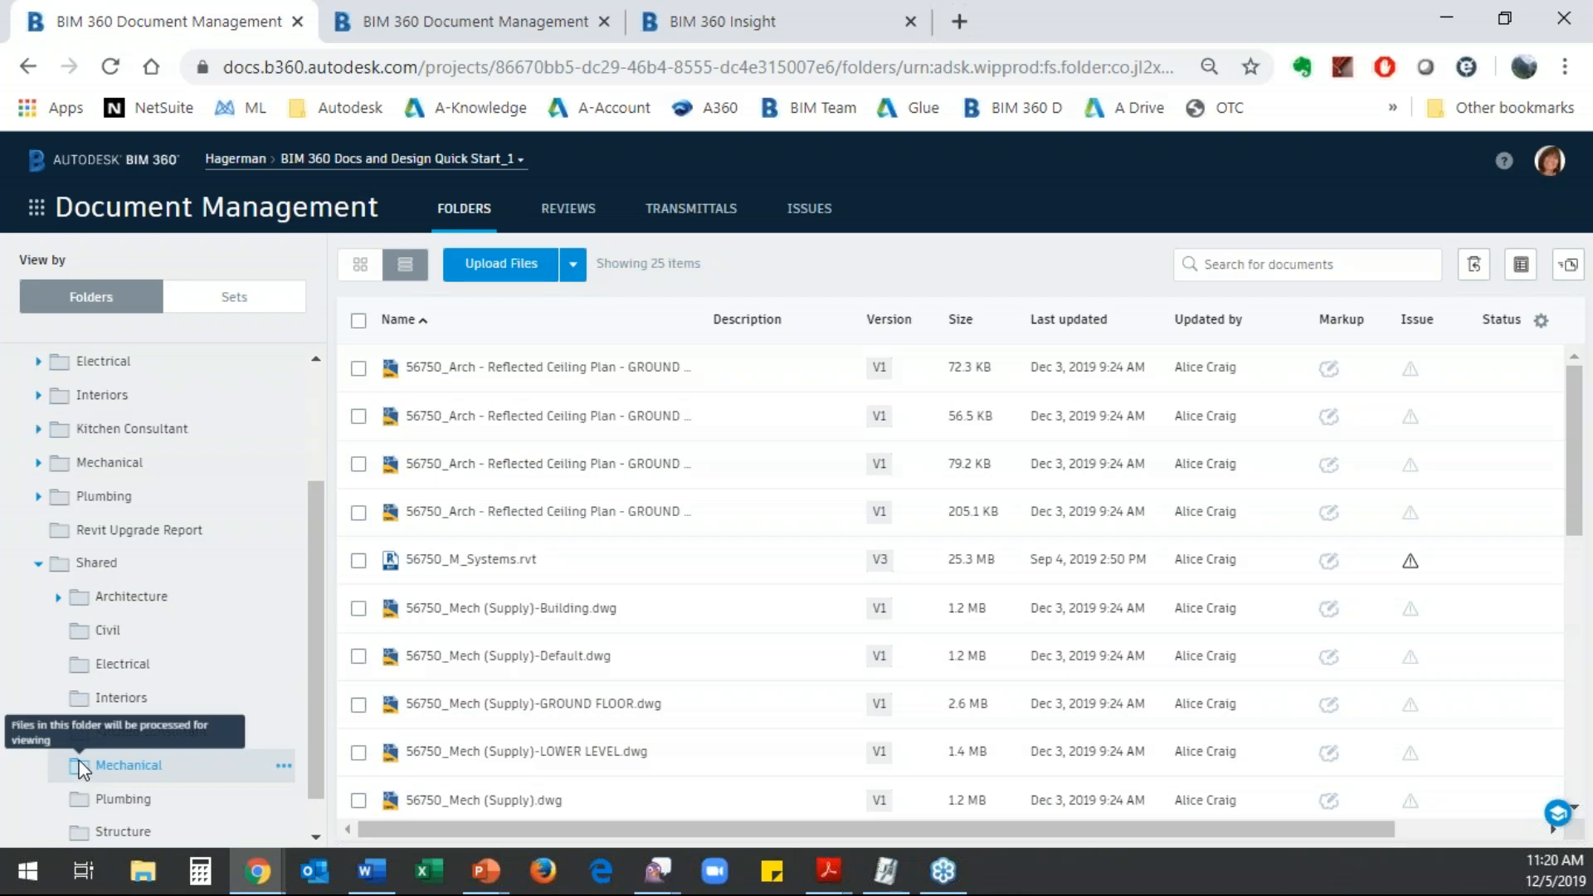
- Start a transmittal for the Shared Mechanical folder and title it Preliminary Mechanical
{"action": "left_click", "coordinate": [283, 767]}
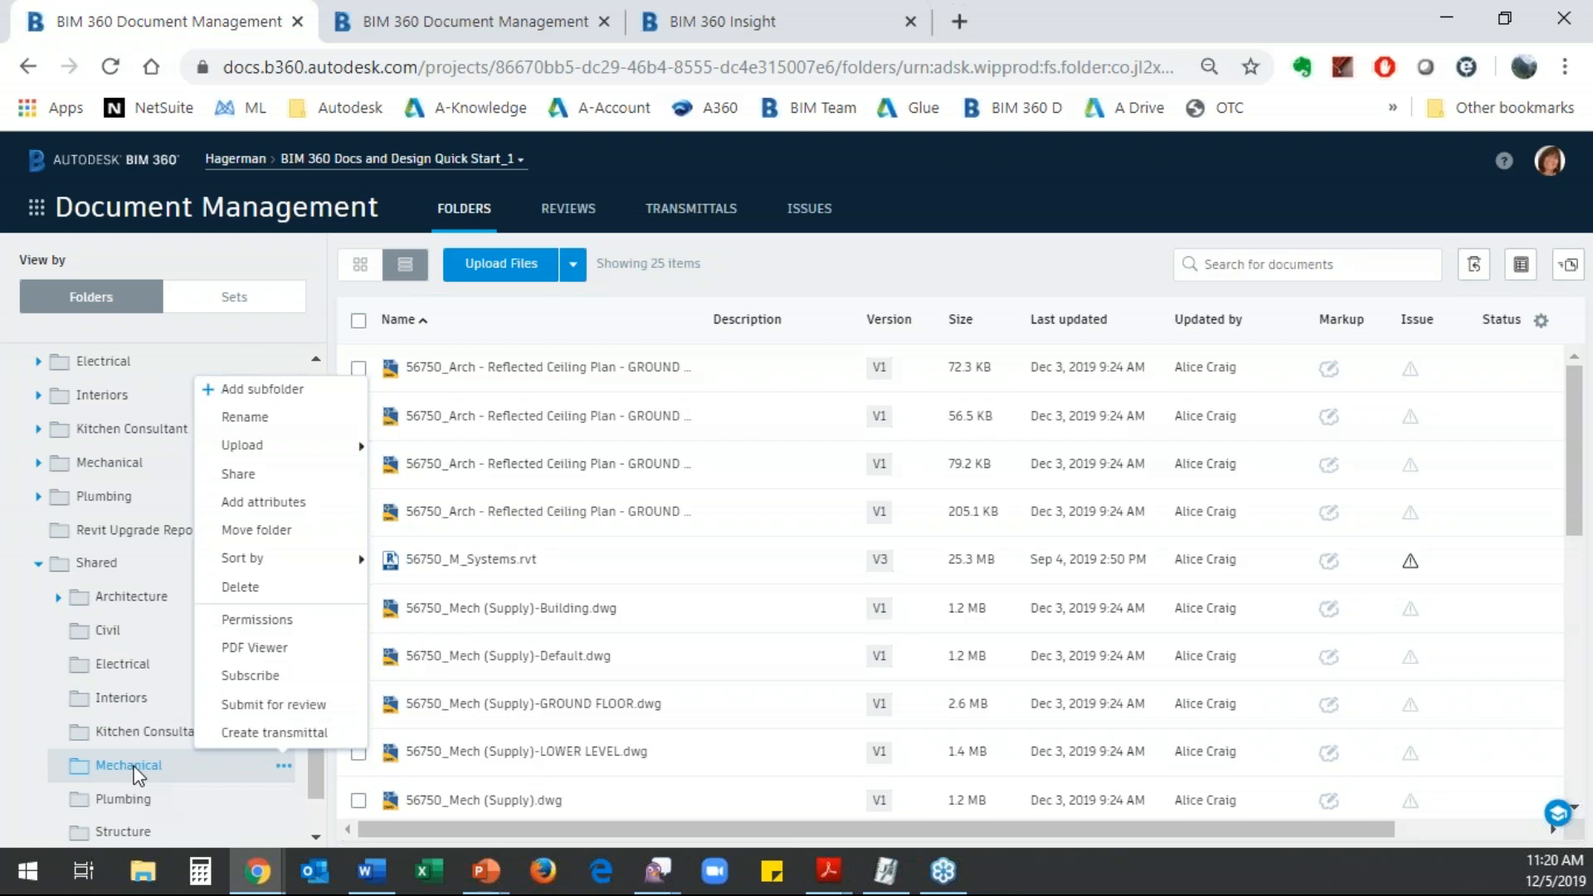
{"action": "left_click", "coordinate": [278, 734]}
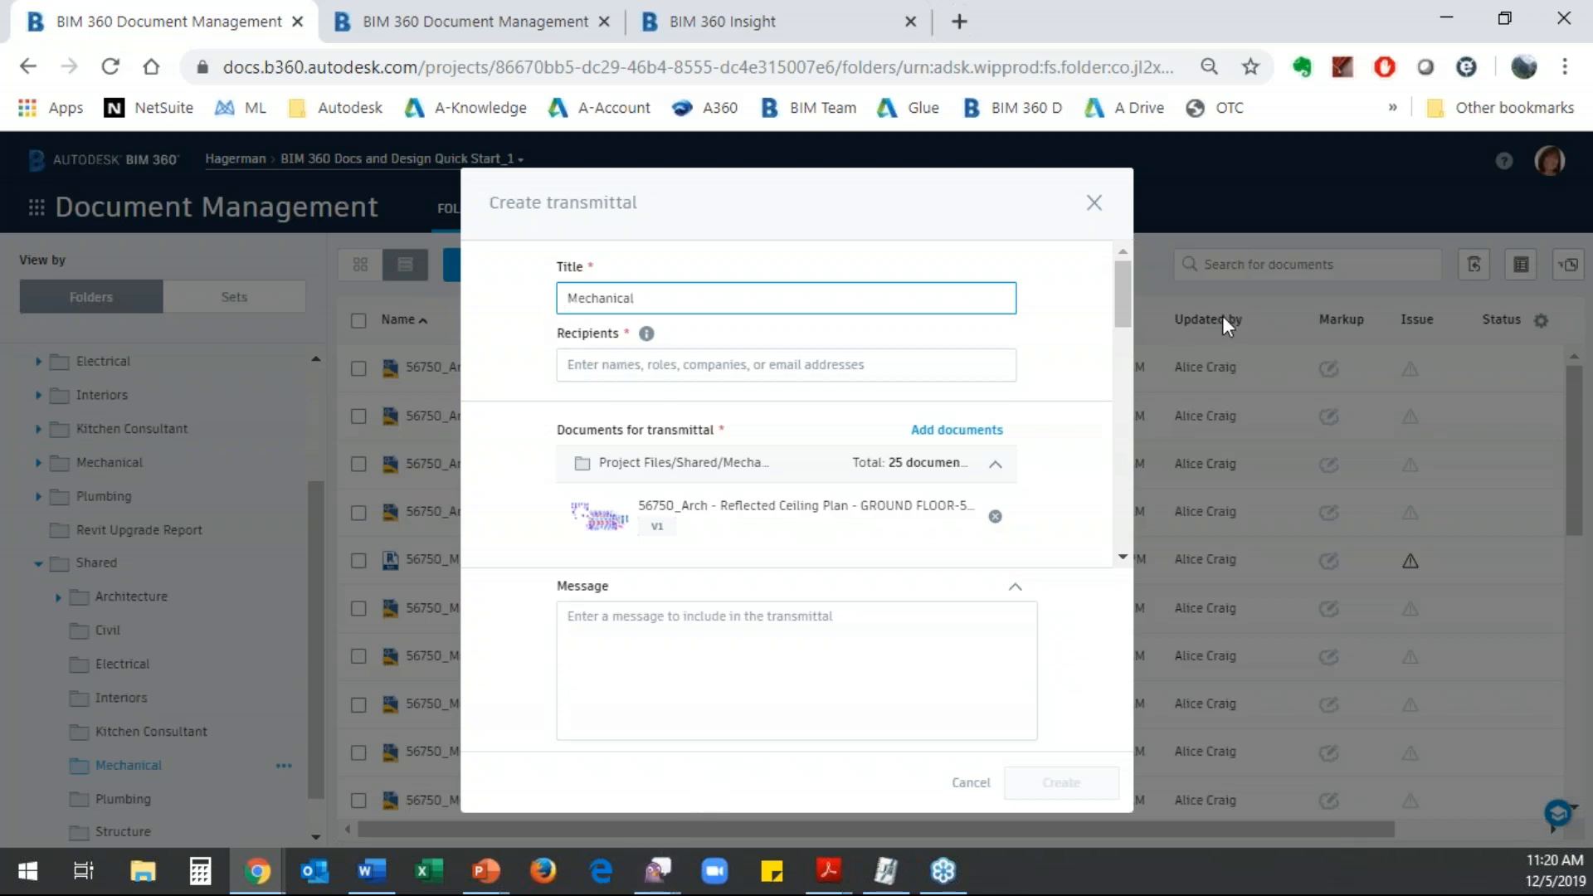
{"action": "type", "text": "Preliminary"}
- Add the first and last users listed as recipients of the transmittal and save the selection
{"action": "left_click", "coordinate": [594, 372]}
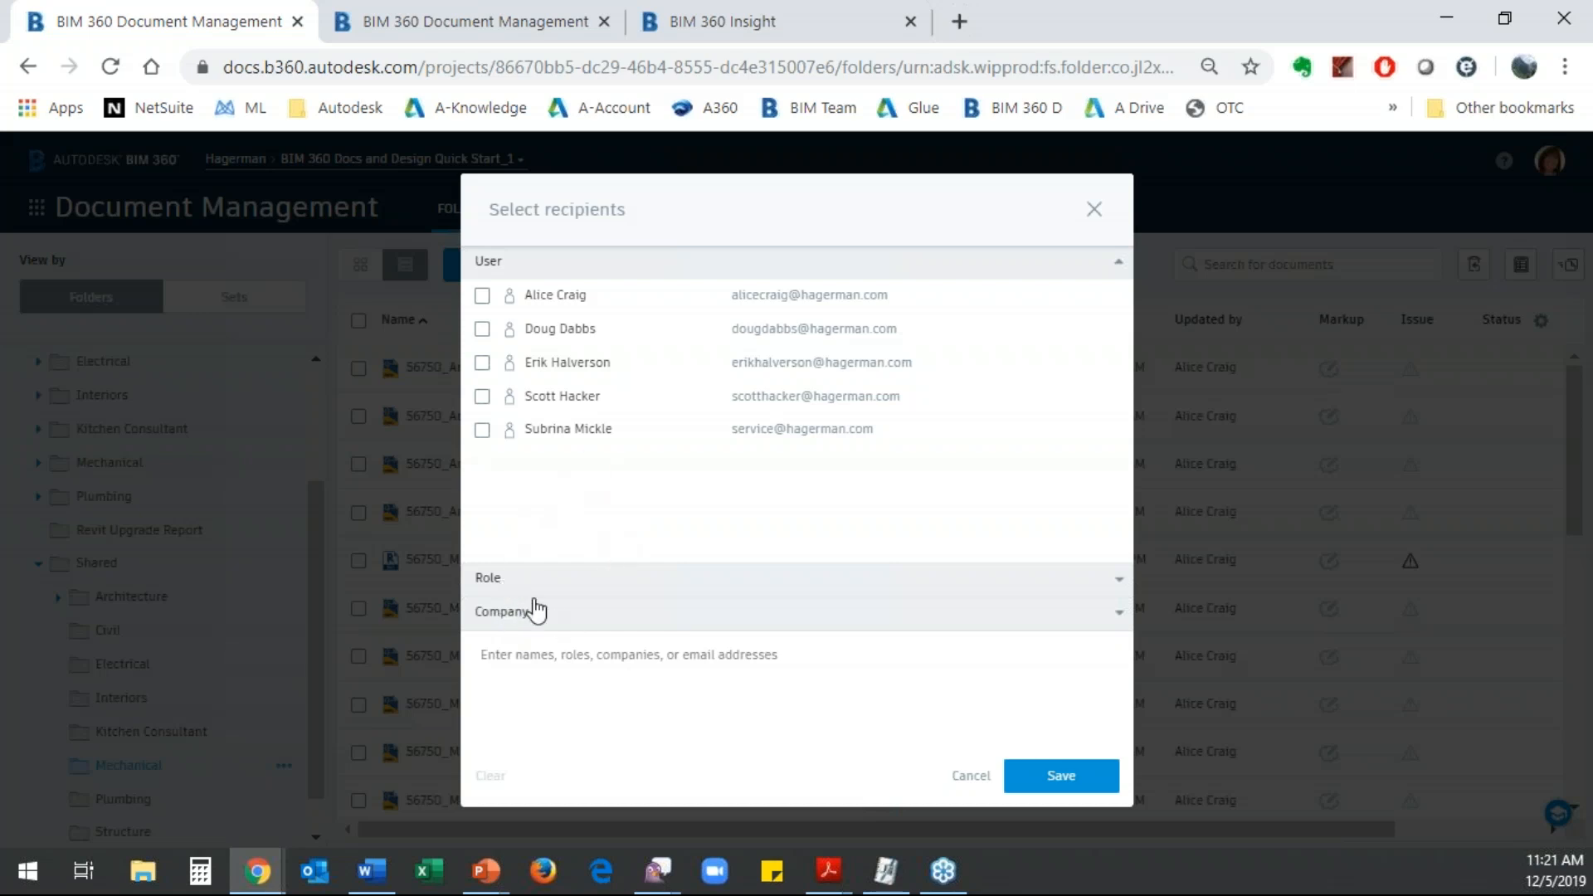
{"action": "left_click", "coordinate": [483, 431]}
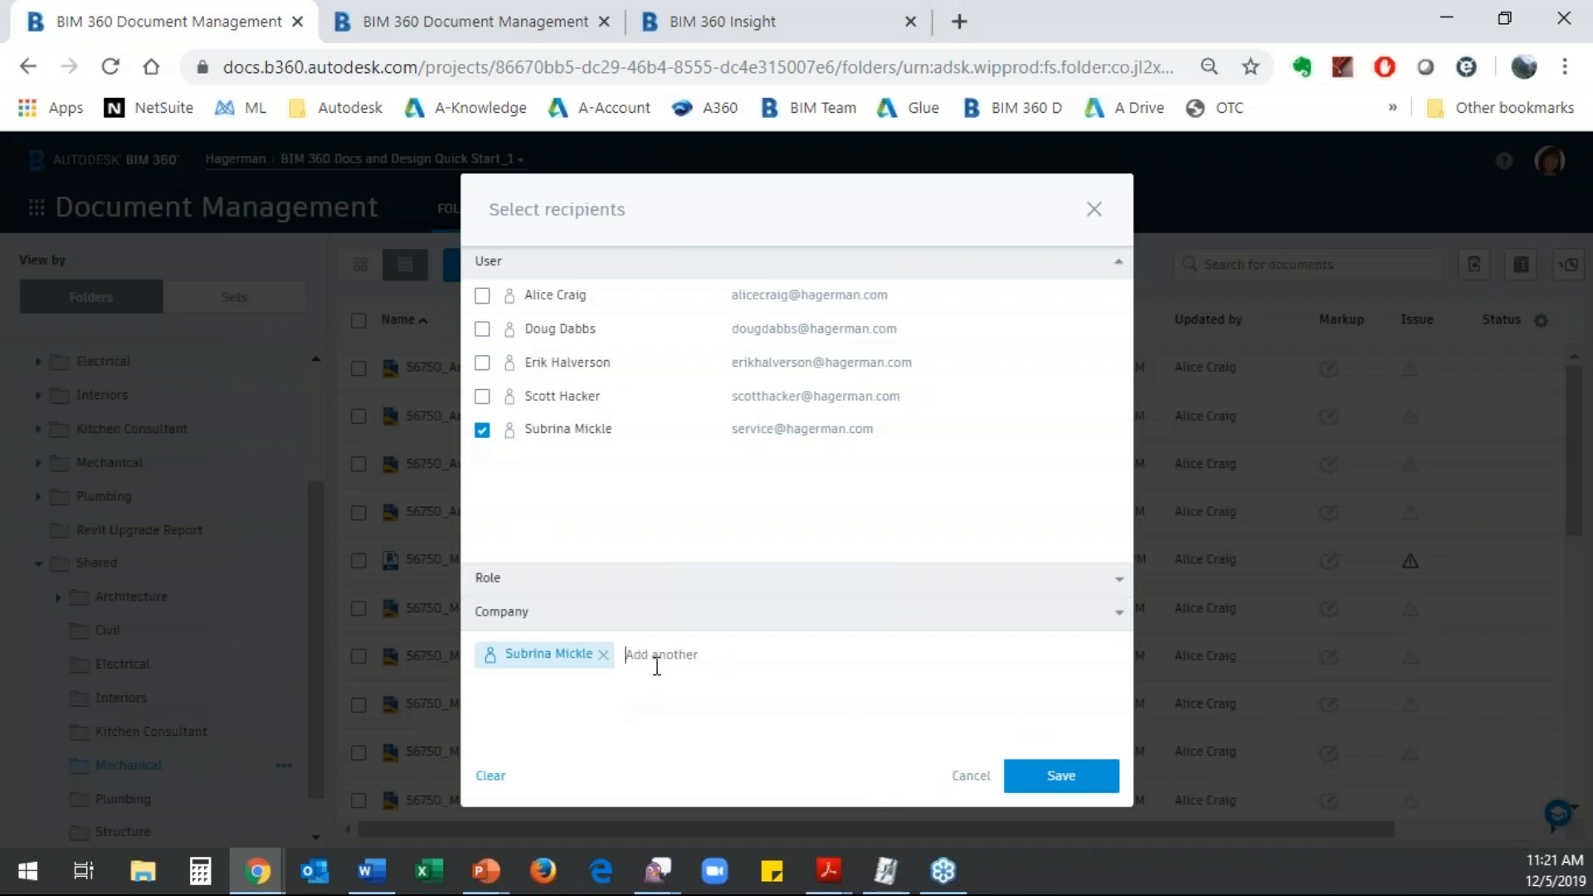
{"action": "left_click", "coordinate": [482, 297]}
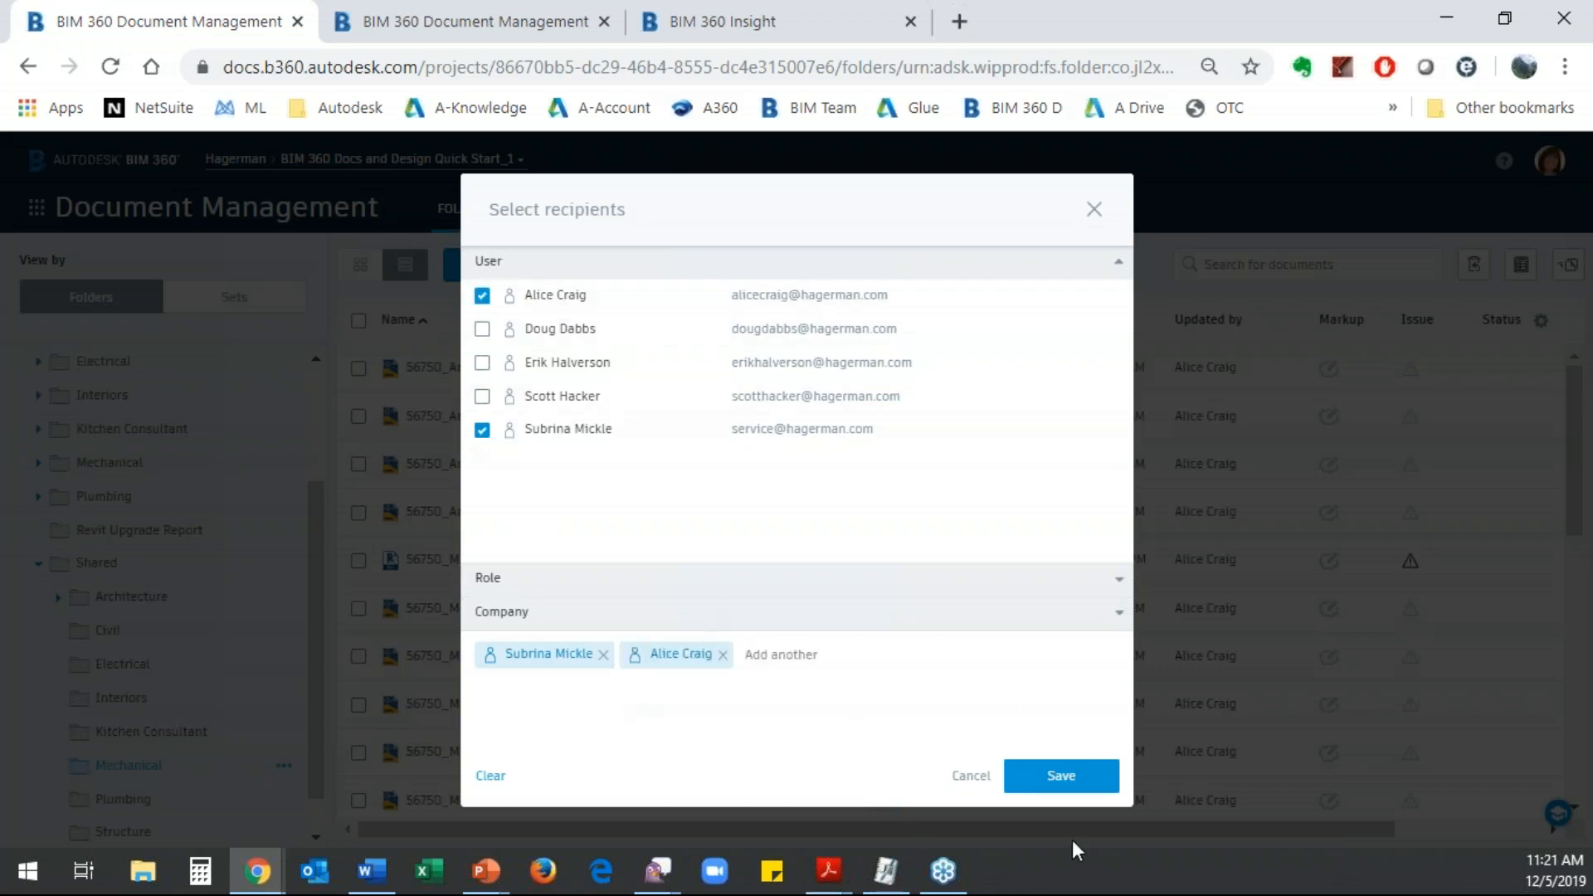
{"action": "left_click", "coordinate": [1054, 778]}
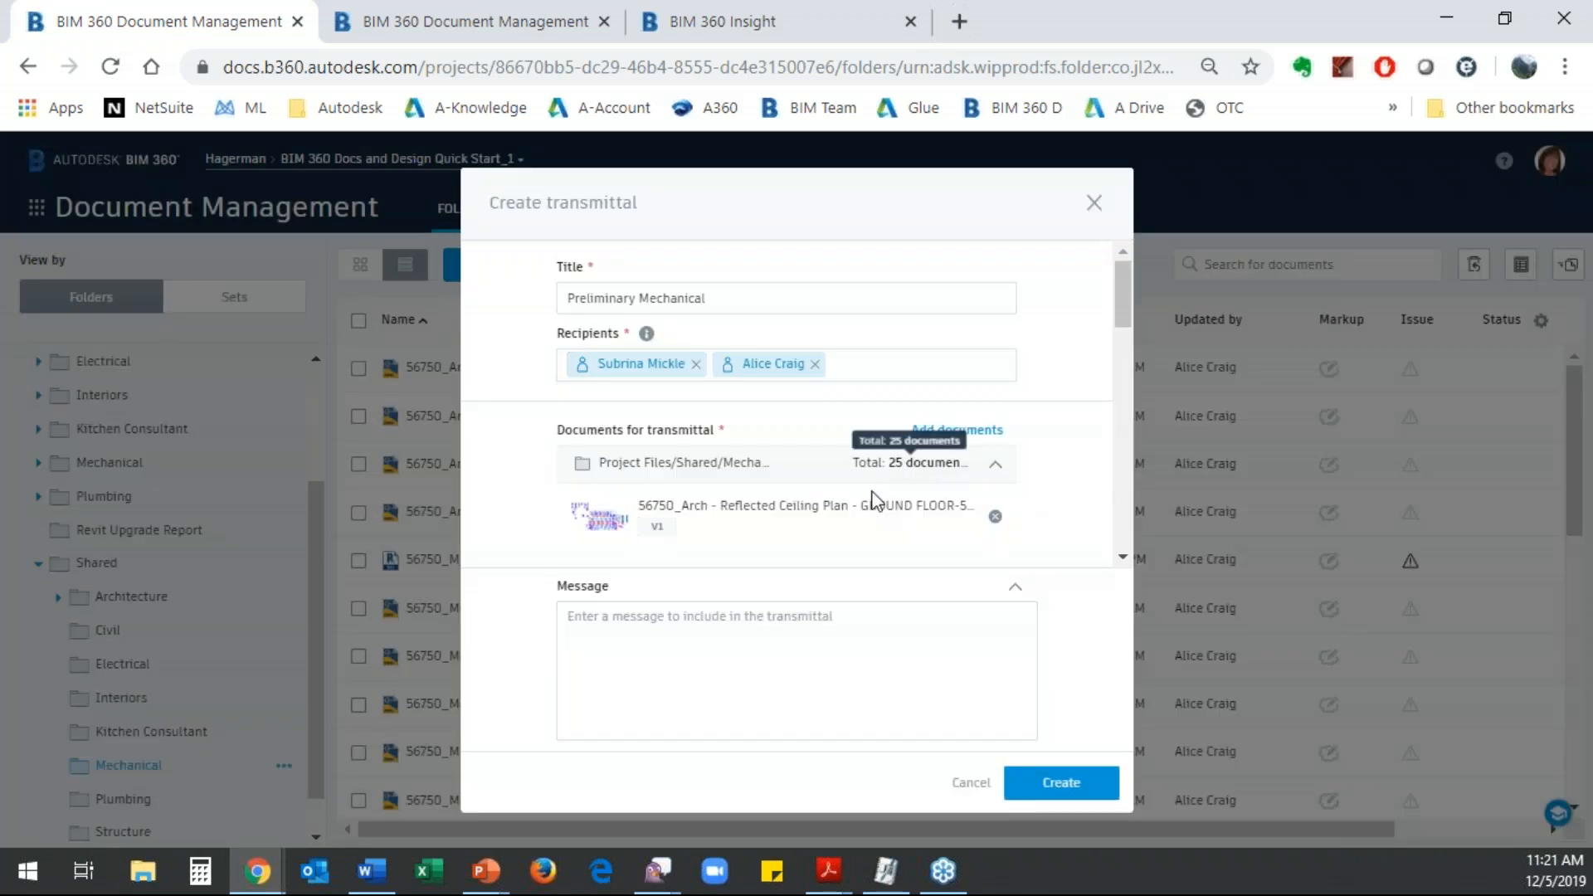
- Examine the Mechanical folder's documents offered for adding to the transmittal, then leave the list without adding any
{"action": "left_click", "coordinate": [961, 431]}
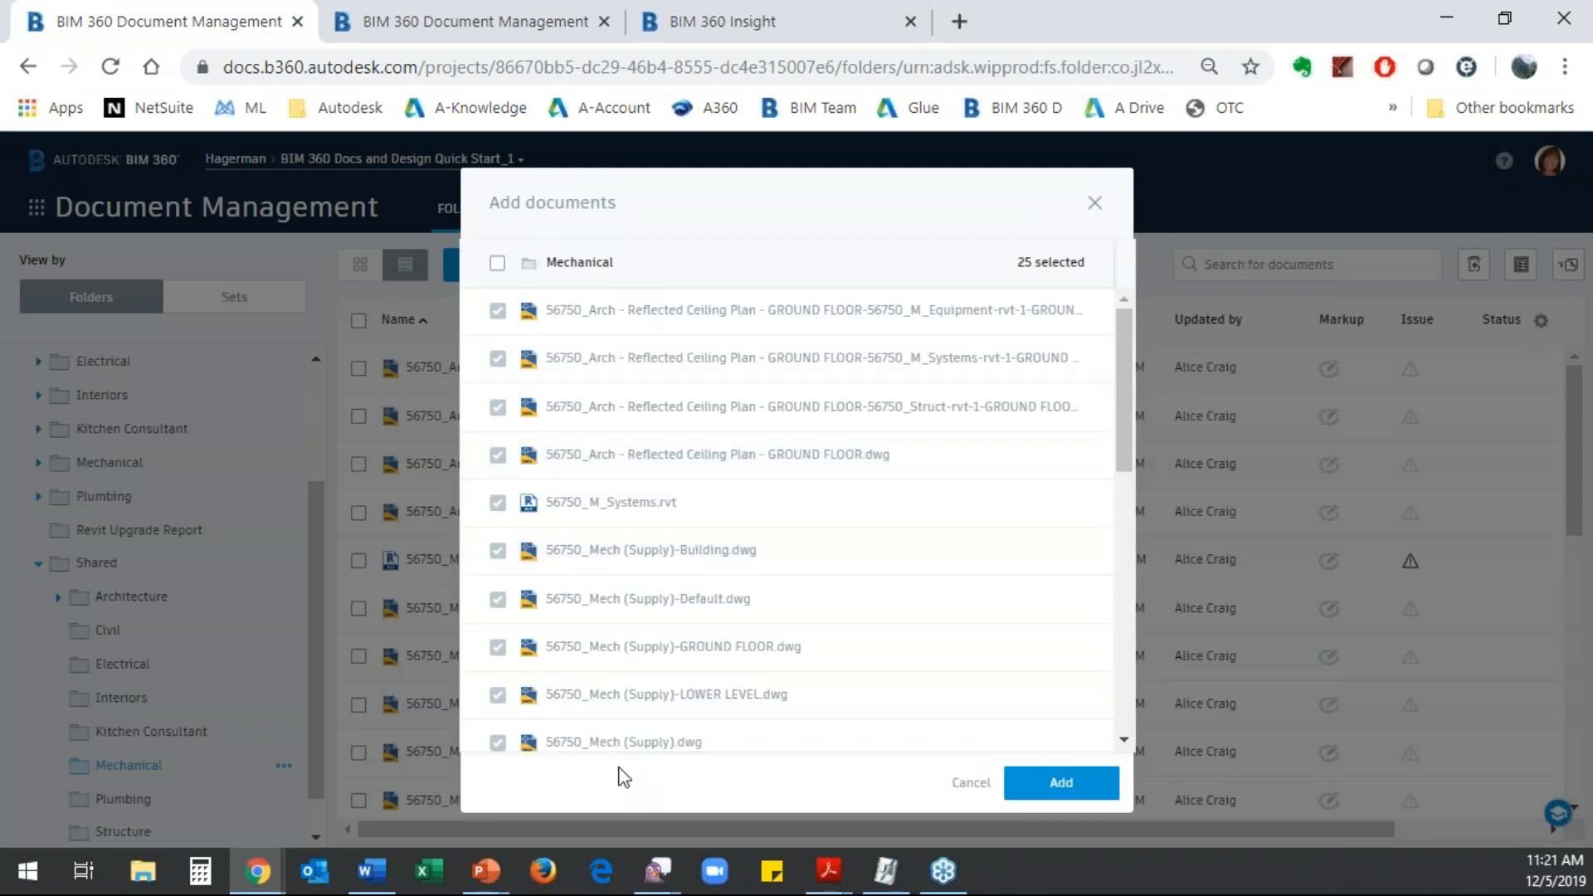
{"action": "scroll", "coordinate": [605, 711], "scroll_direction": "down", "scroll_amount": 10}
{"action": "scroll", "coordinate": [610, 400], "scroll_direction": "up", "scroll_amount": 8}
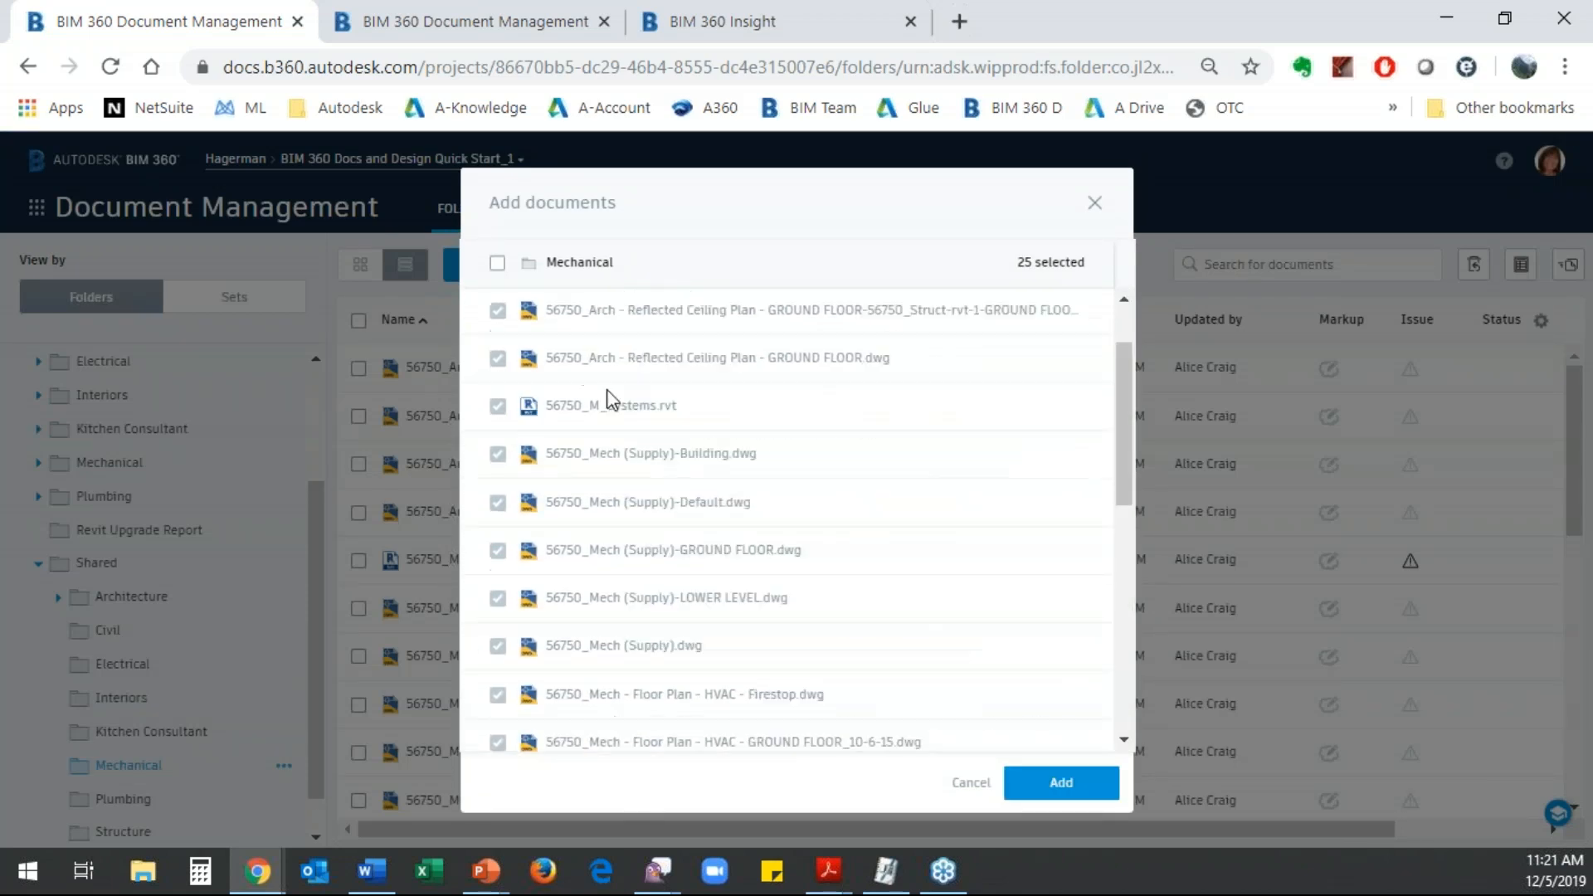
{"action": "left_click", "coordinate": [968, 783]}
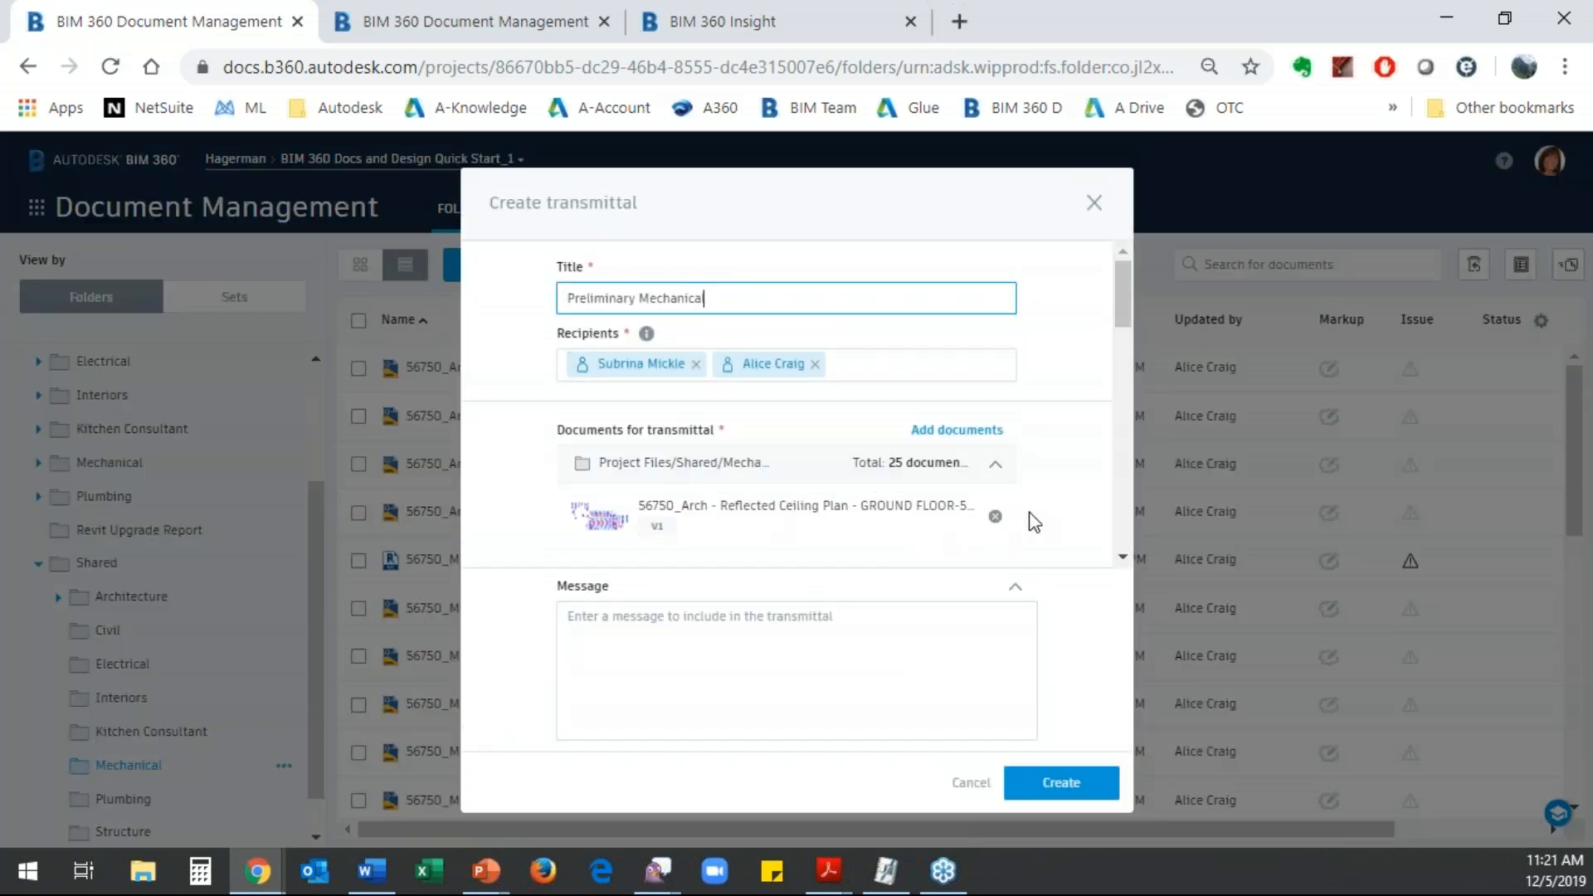
- Remove the four 56750_Arch - Reflected Ceiling Plan drawings from the documents for the transmittal
{"action": "scroll", "coordinate": [1049, 487], "scroll_direction": "down", "scroll_amount": 5}
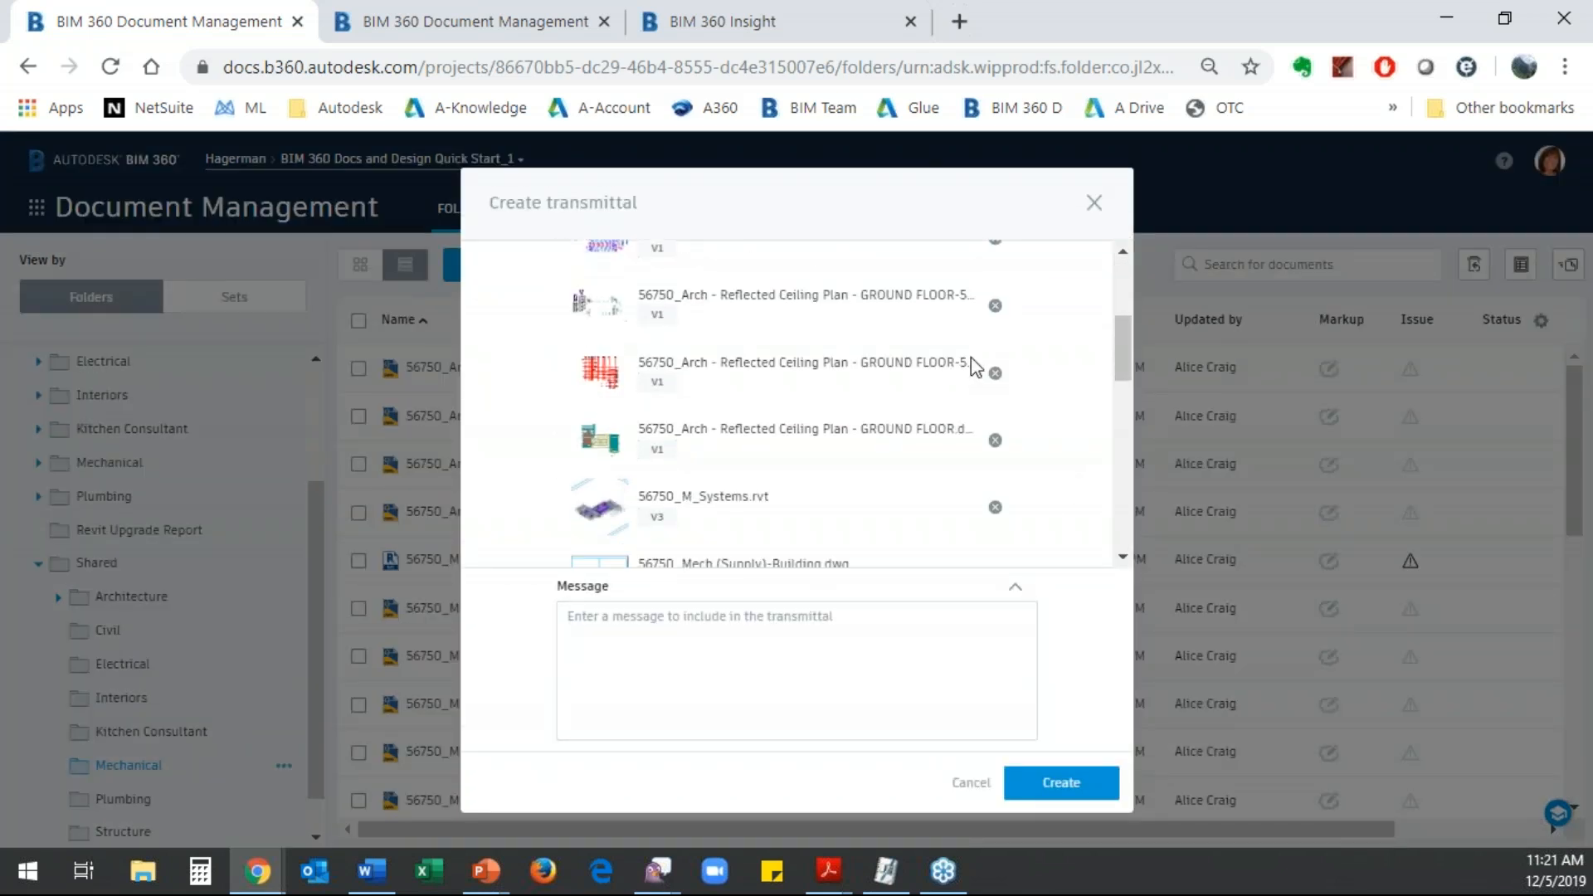
{"action": "scroll", "coordinate": [973, 360], "scroll_direction": "up", "scroll_amount": 2}
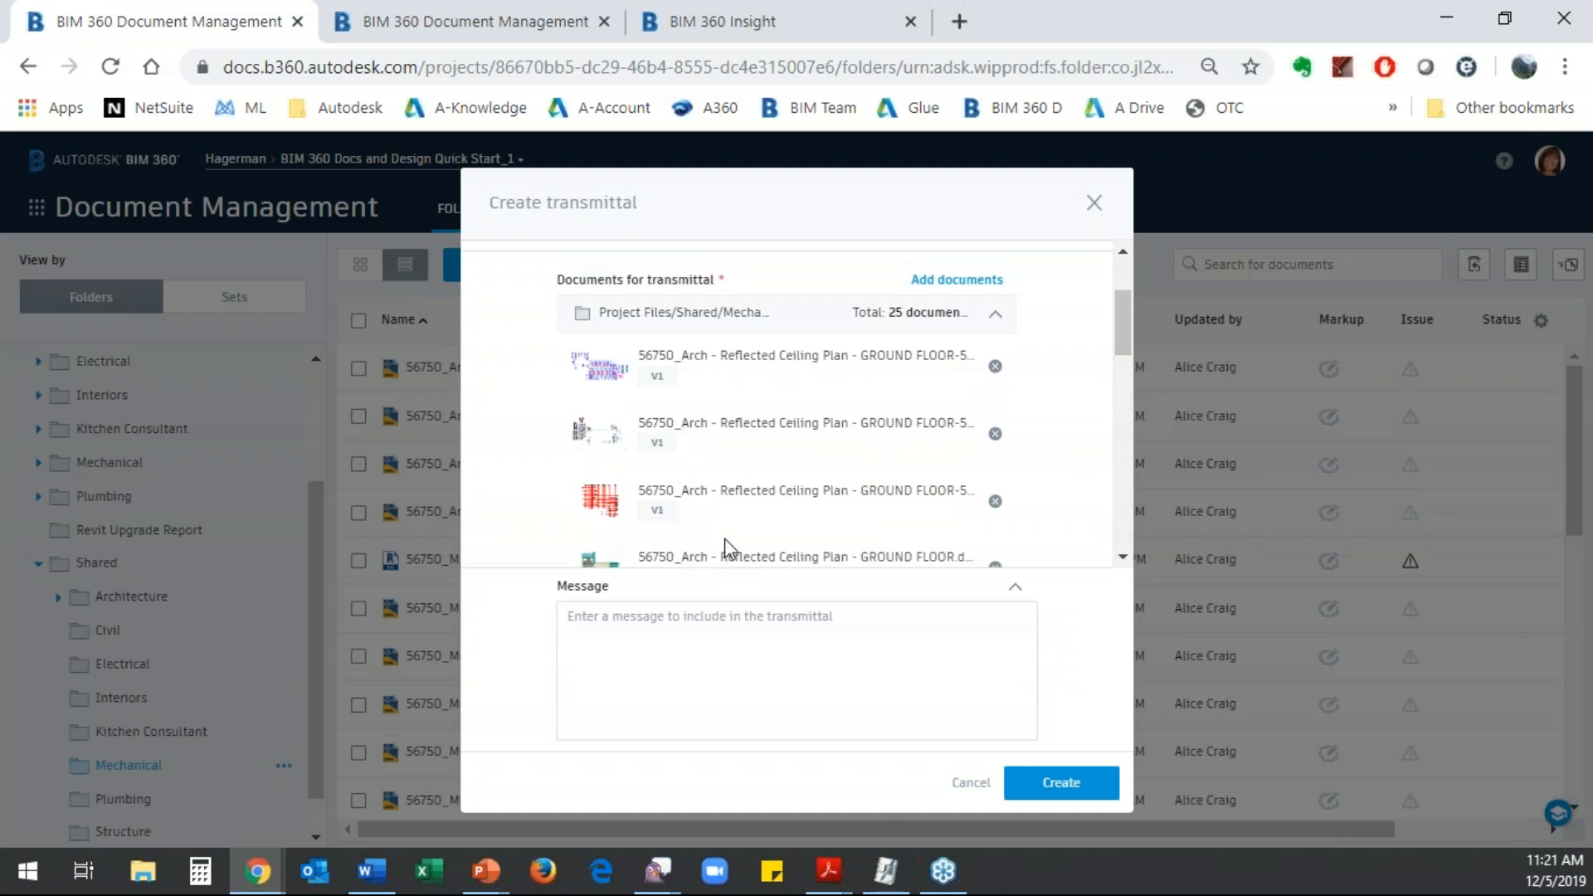
{"action": "left_click", "coordinate": [996, 366]}
{"action": "left_click", "coordinate": [995, 367]}
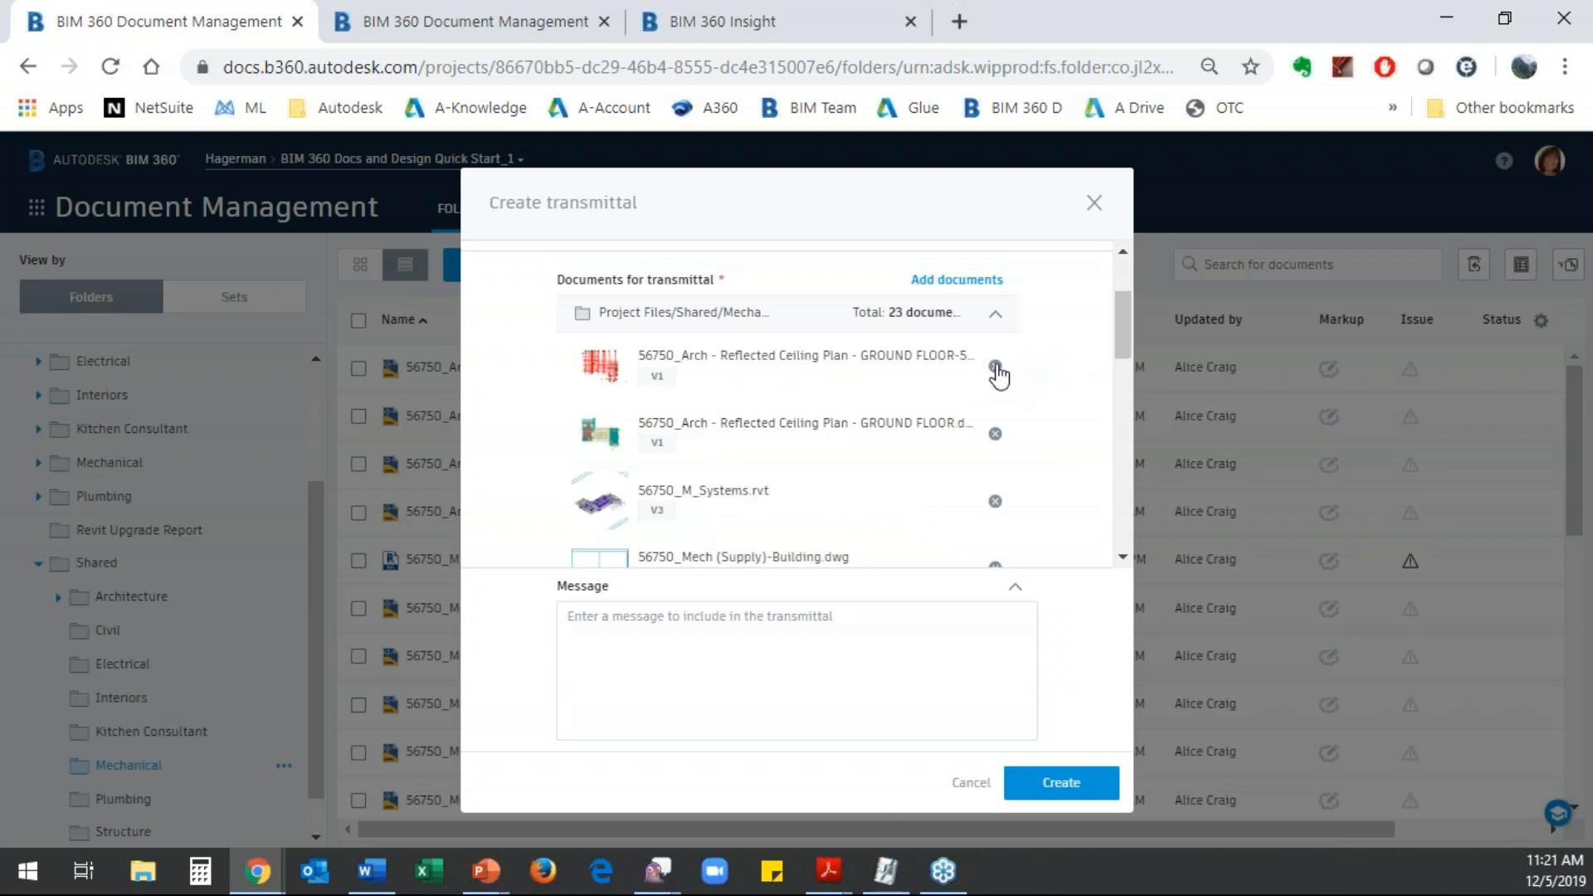
{"action": "left_click", "coordinate": [995, 367]}
{"action": "left_click", "coordinate": [996, 367]}
{"action": "left_click", "coordinate": [995, 367]}
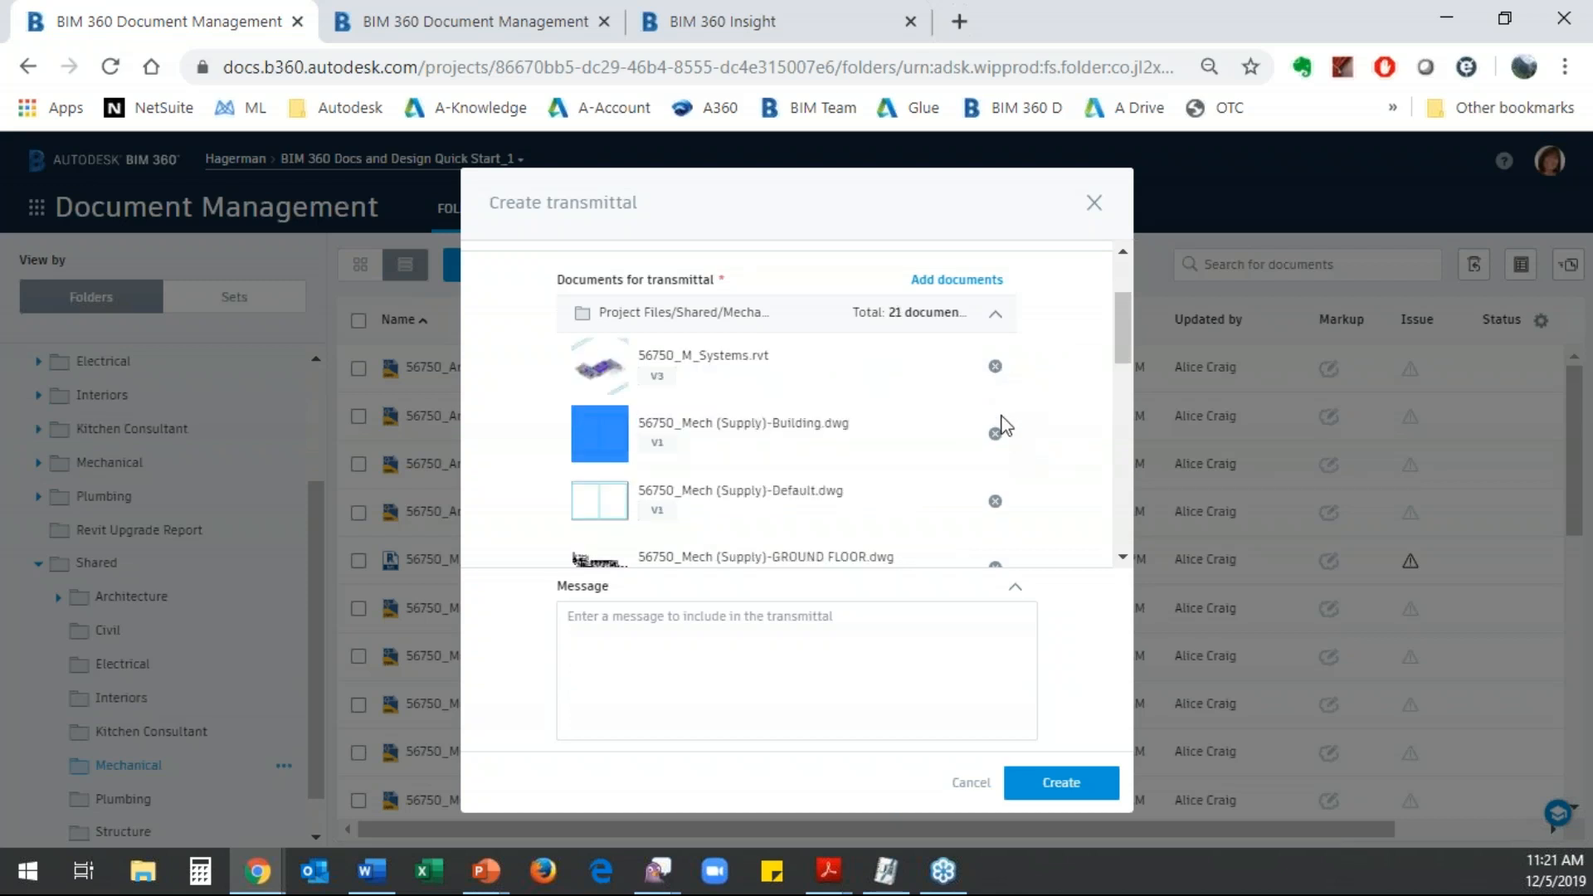
- Remove 56750_Mech (Supply)-Building.dwg, 56750_Mech (Supply)-Default.dwg and 56750_Mech (Supply).dwg from the transmittal's documents
{"action": "left_click", "coordinate": [996, 434]}
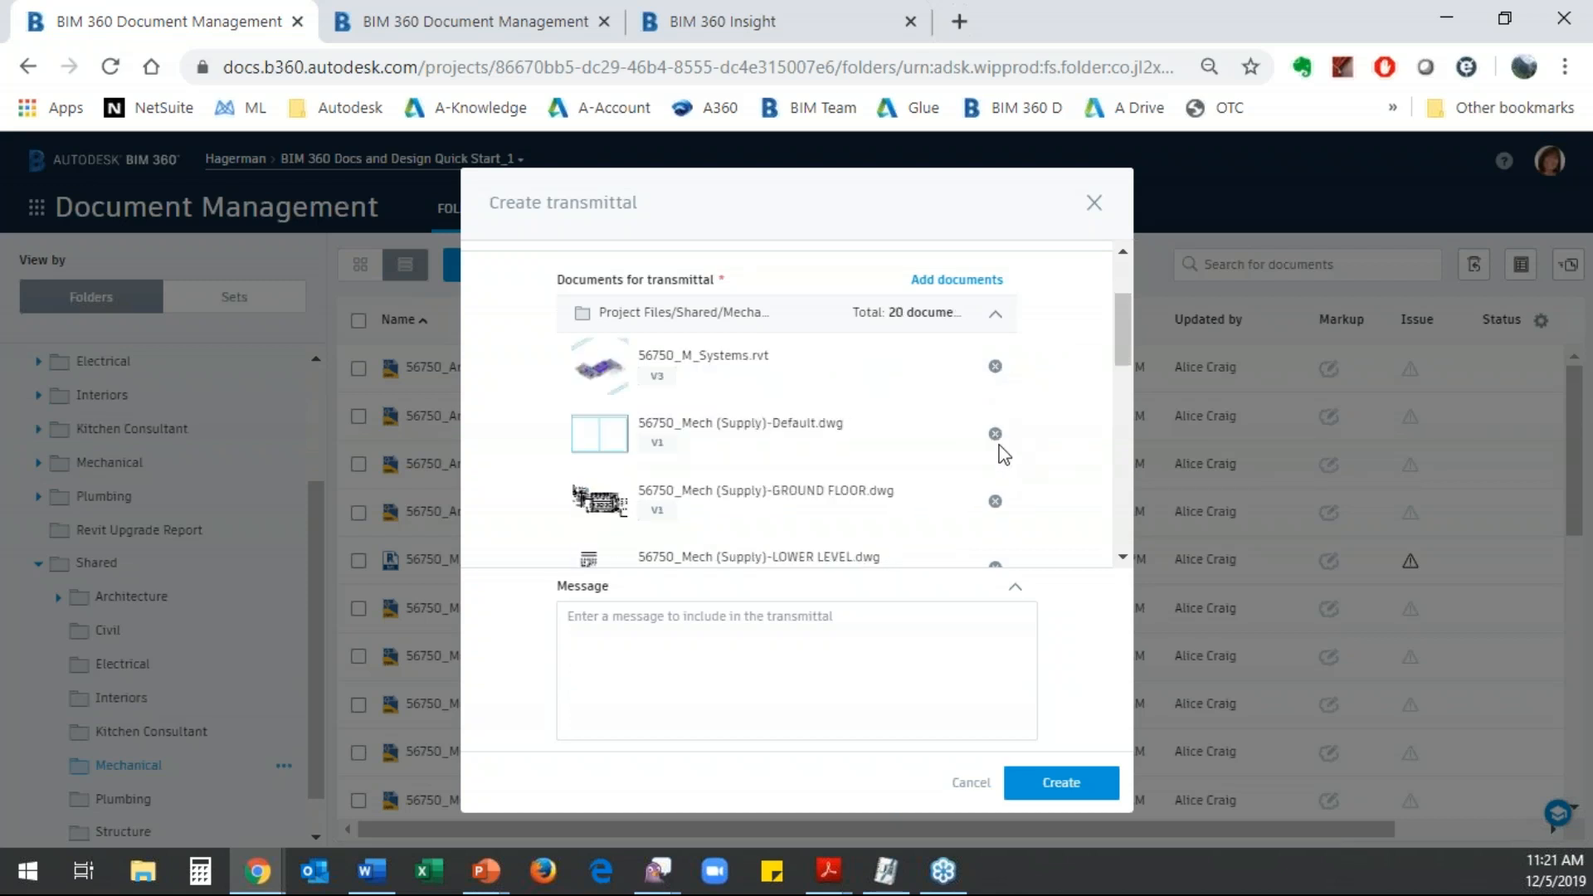
{"action": "left_click", "coordinate": [996, 434]}
{"action": "scroll", "coordinate": [1017, 515], "scroll_direction": "down", "scroll_amount": 3}
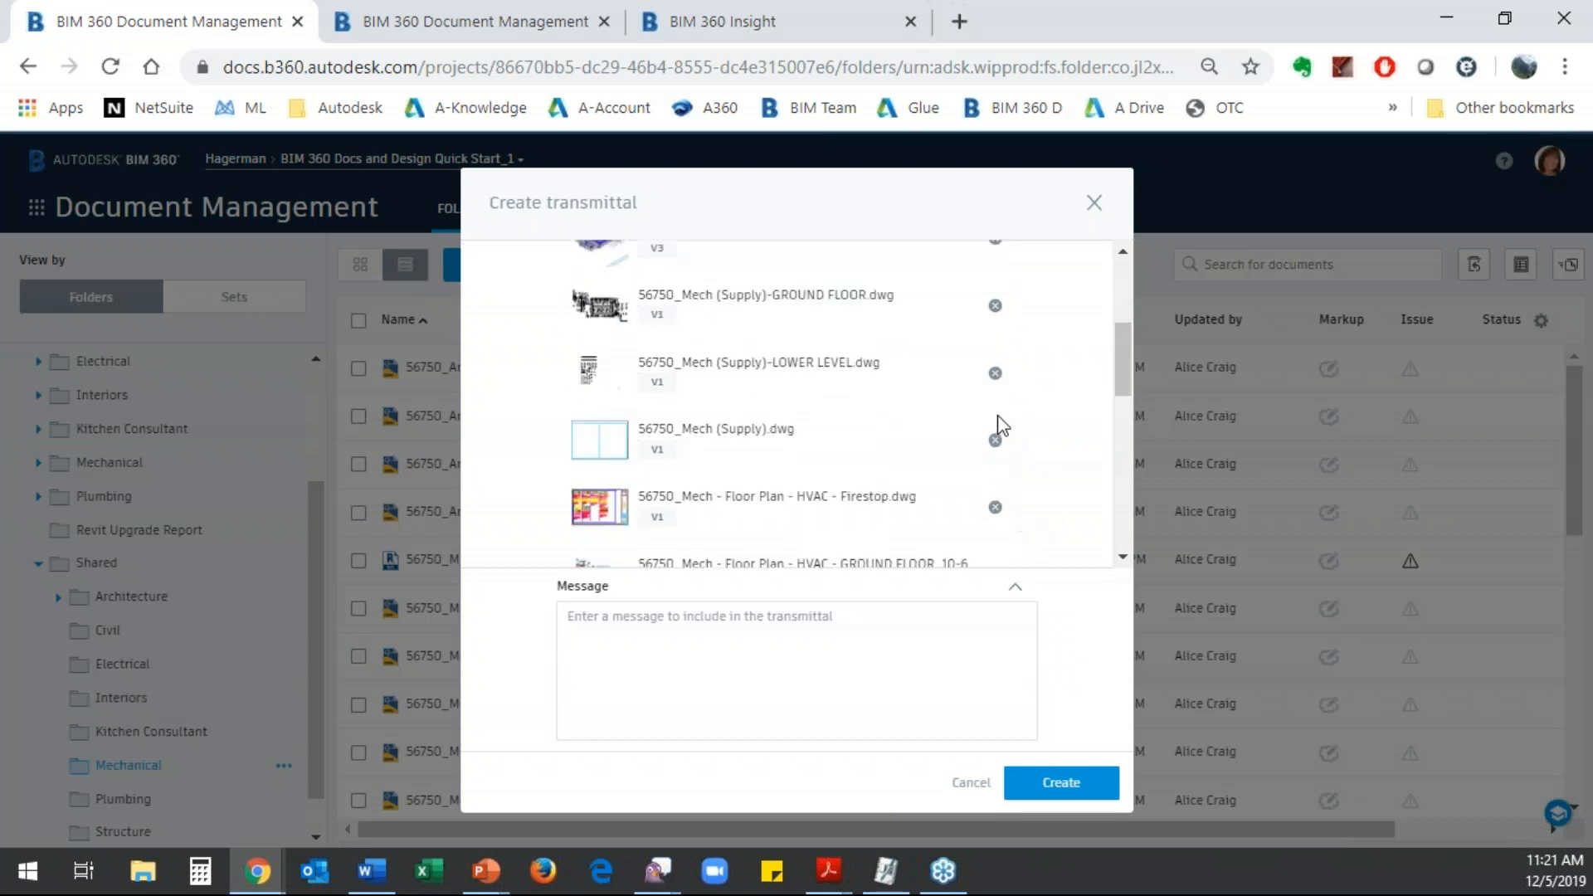
{"action": "left_click", "coordinate": [996, 440]}
{"action": "scroll", "coordinate": [1024, 453], "scroll_direction": "down", "scroll_amount": 5}
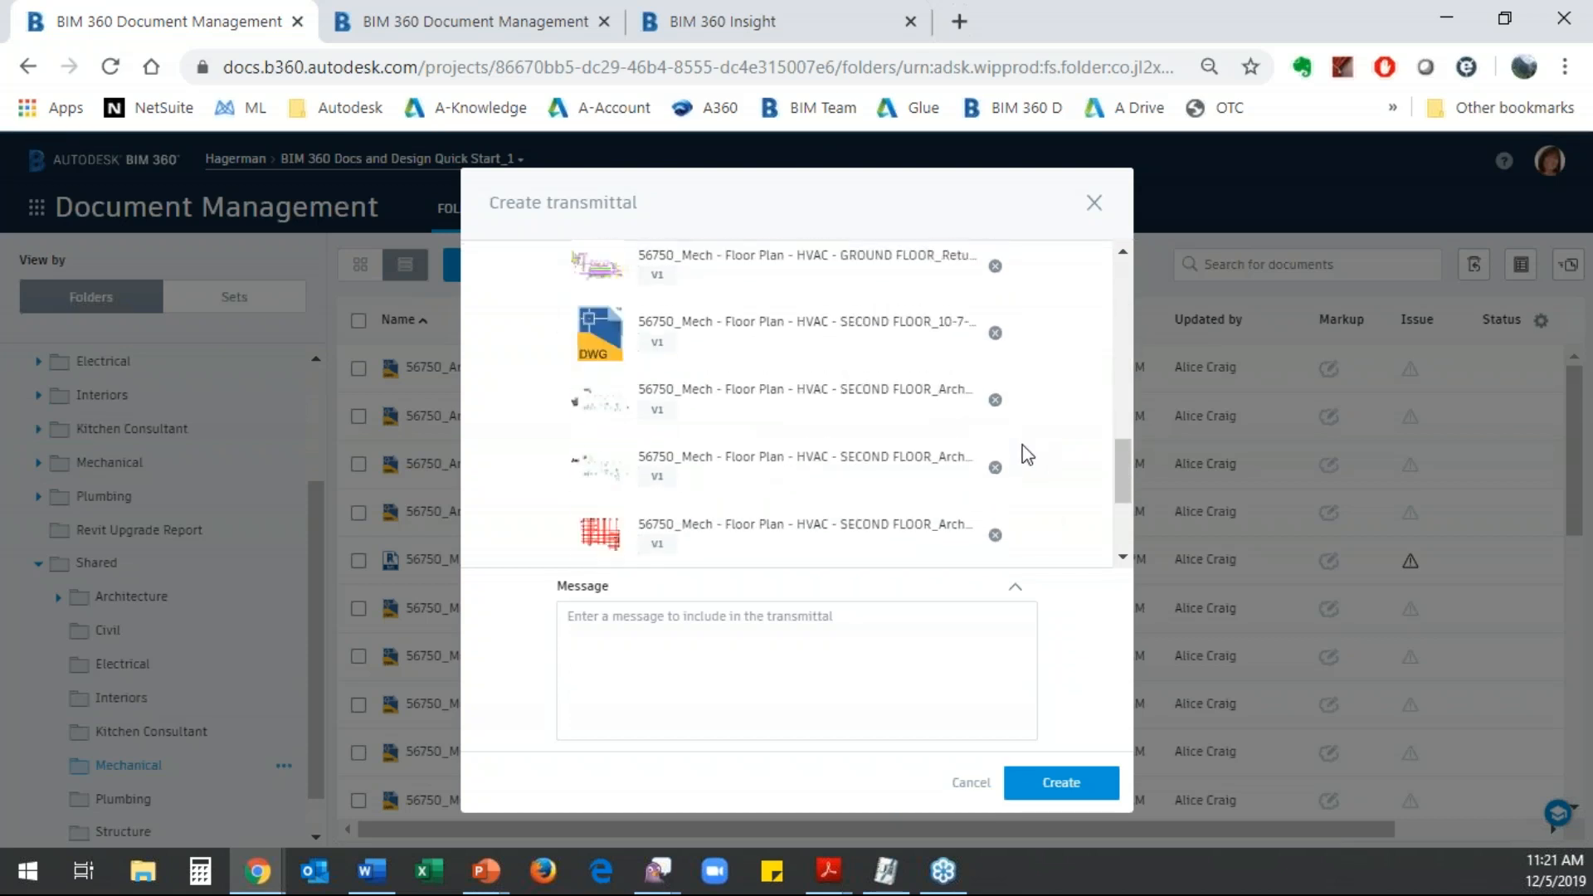
{"action": "scroll", "coordinate": [1004, 428], "scroll_direction": "up", "scroll_amount": 3}
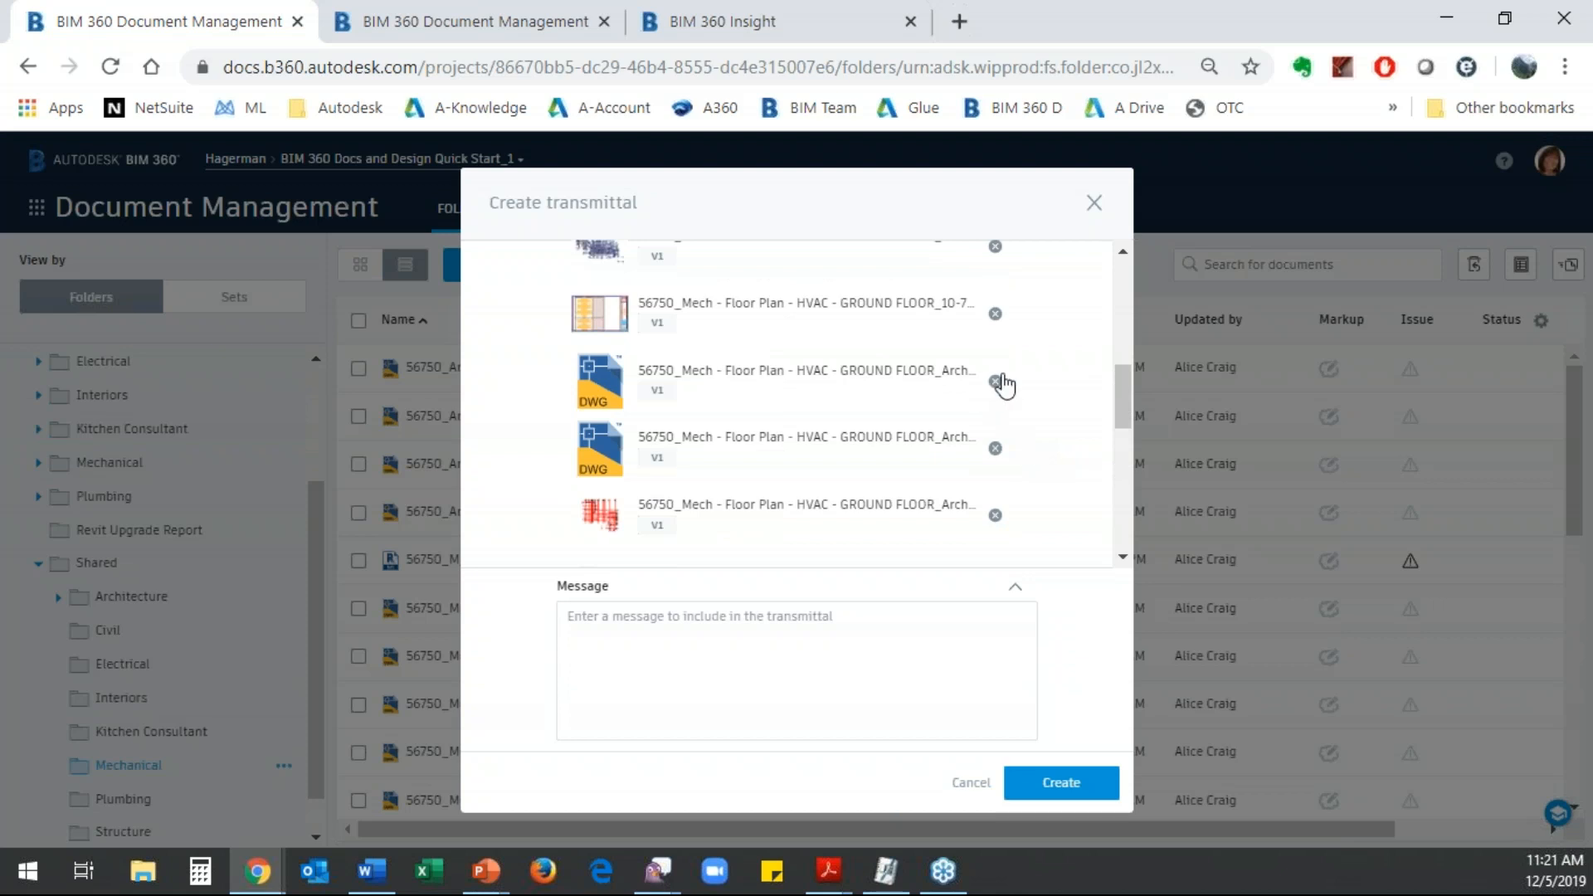
{"action": "scroll", "coordinate": [1031, 446], "scroll_direction": "down", "scroll_amount": 5}
- Enter the message "Please Review" and create the Preliminary Mechanical transmittal
{"action": "left_click", "coordinate": [765, 620]}
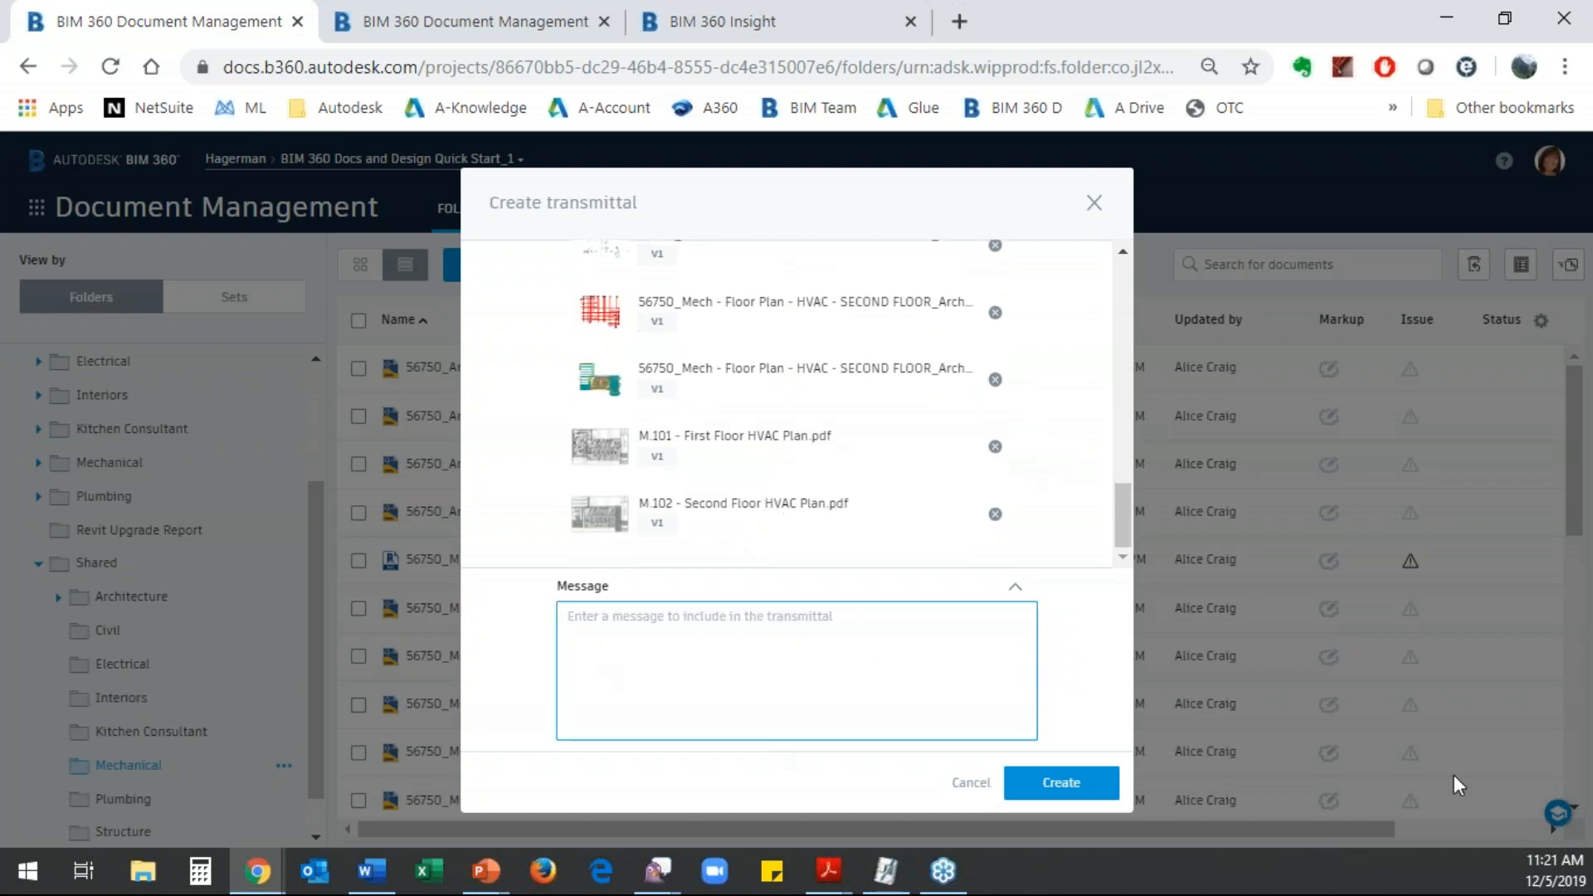
{"action": "type", "text": "Please Review"}
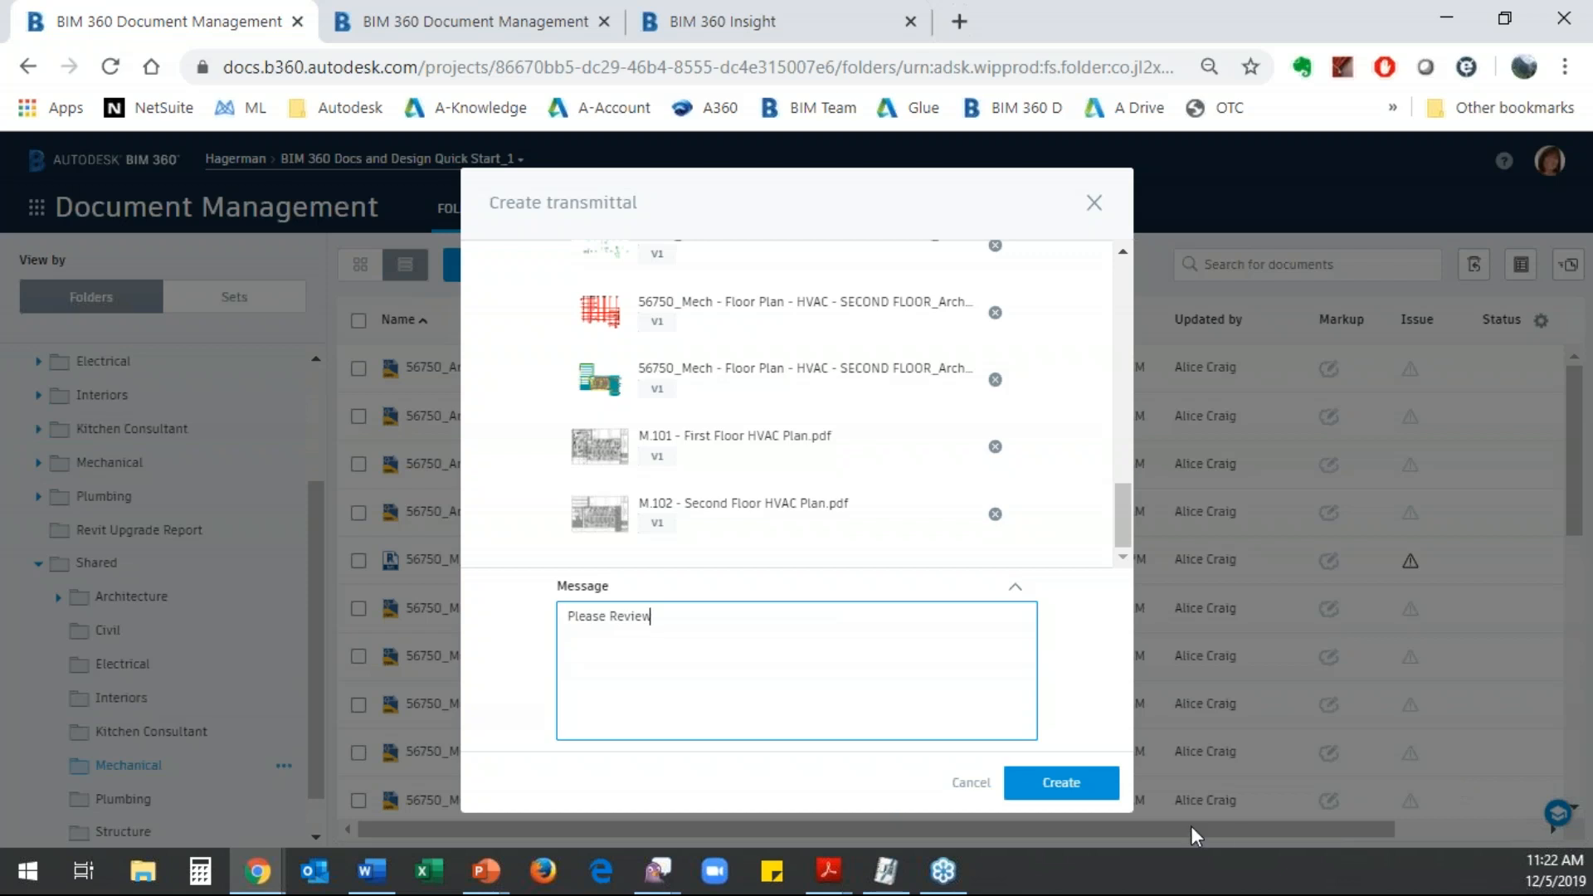
{"action": "left_click", "coordinate": [1058, 792]}
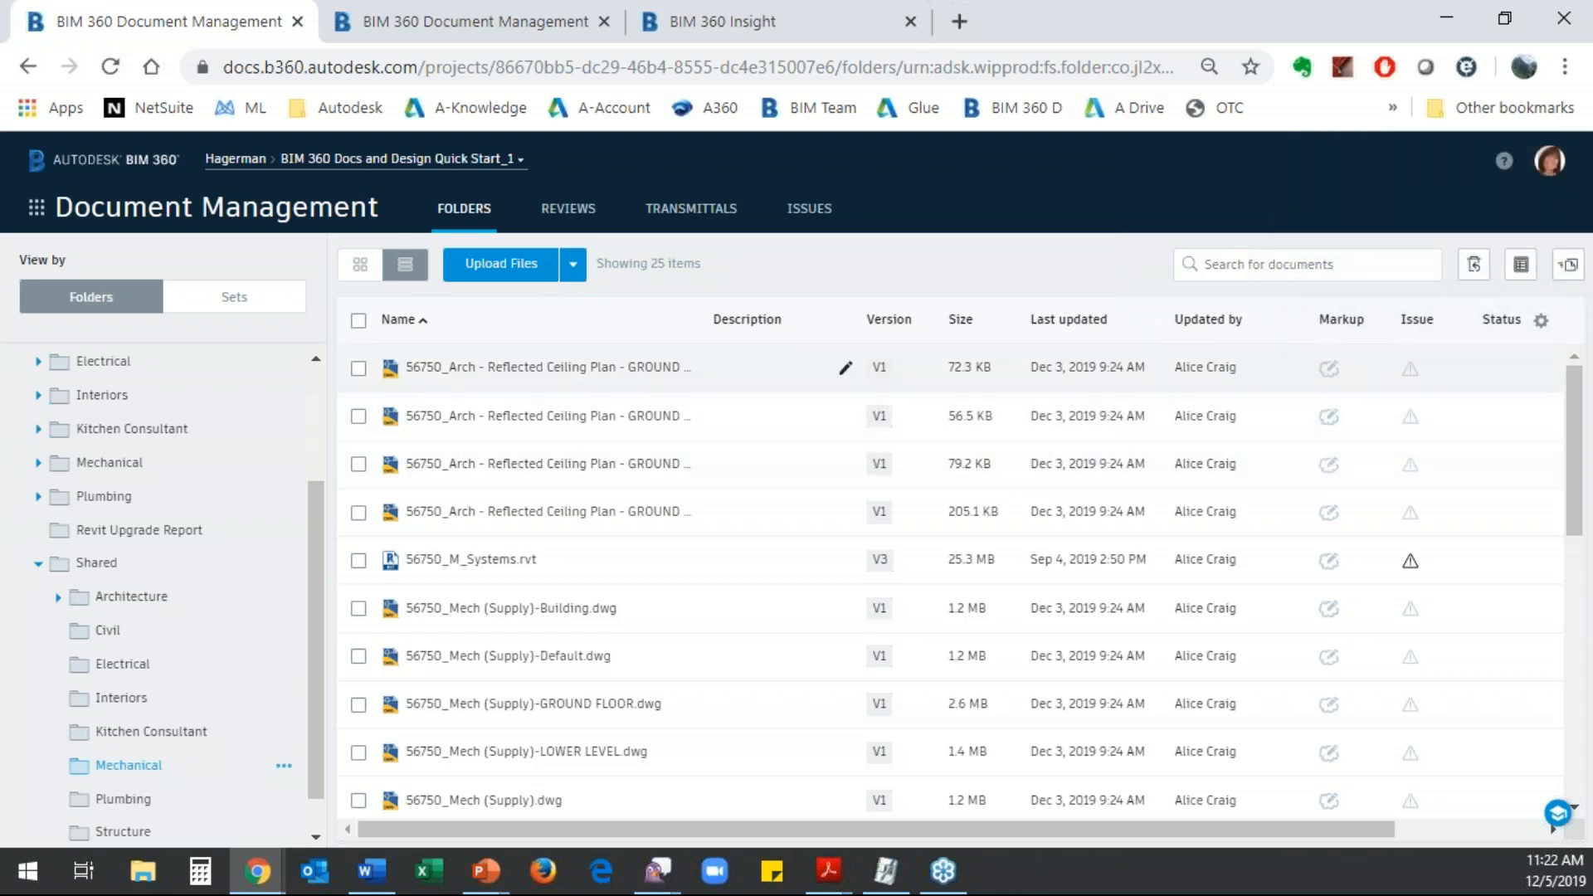
- Open the Preliminary Mechanical transmittal from the transmittals log and examine its documents, sets and recipient details
{"action": "left_click", "coordinate": [693, 211]}
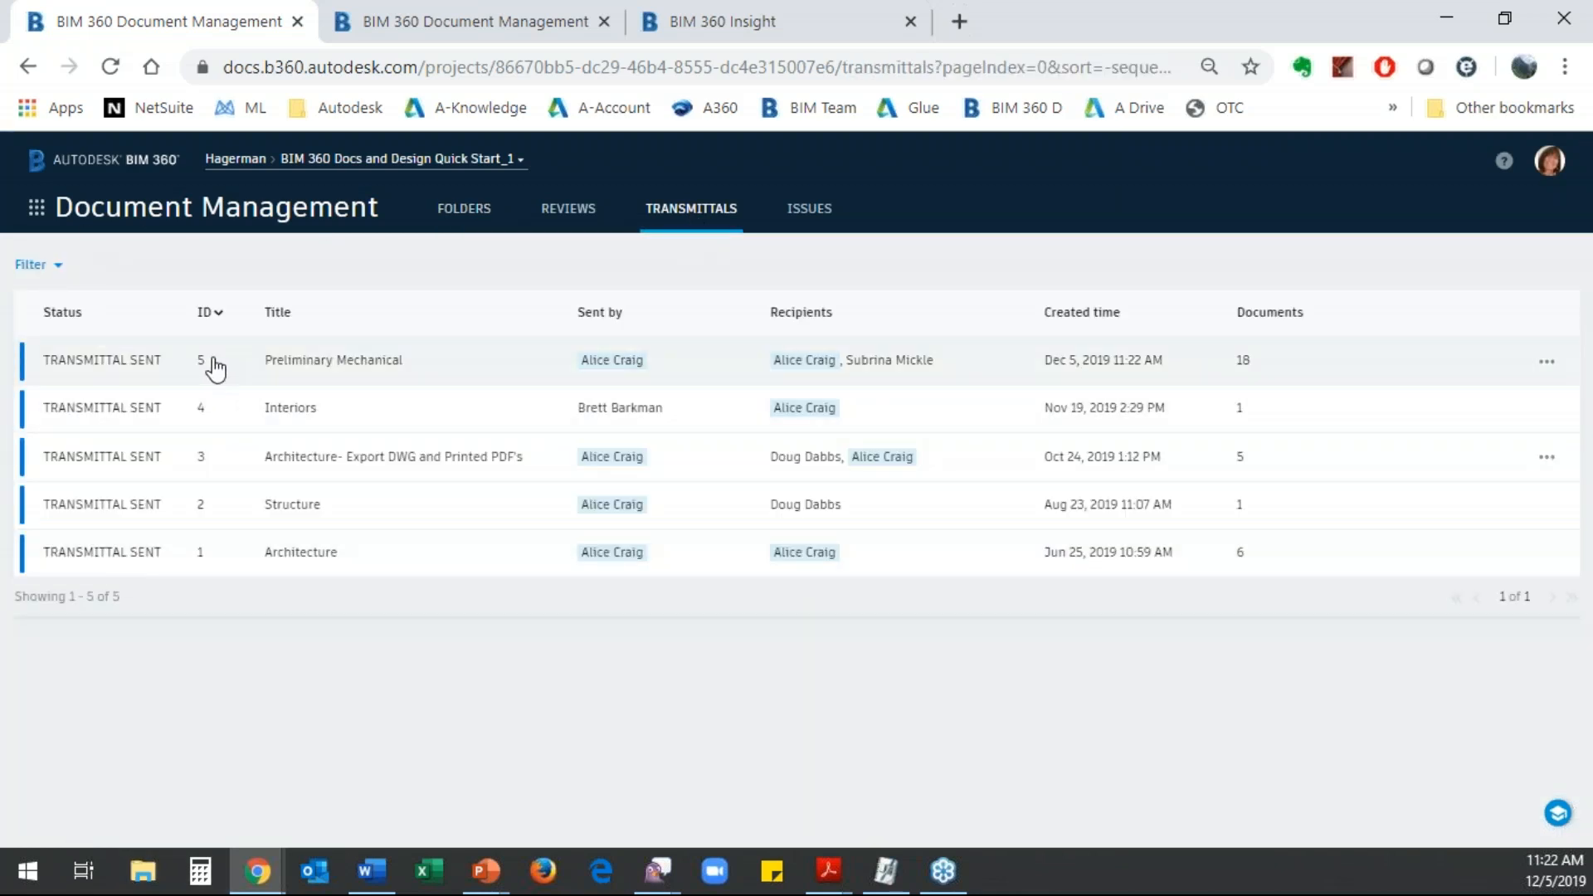
{"action": "left_click", "coordinate": [108, 378]}
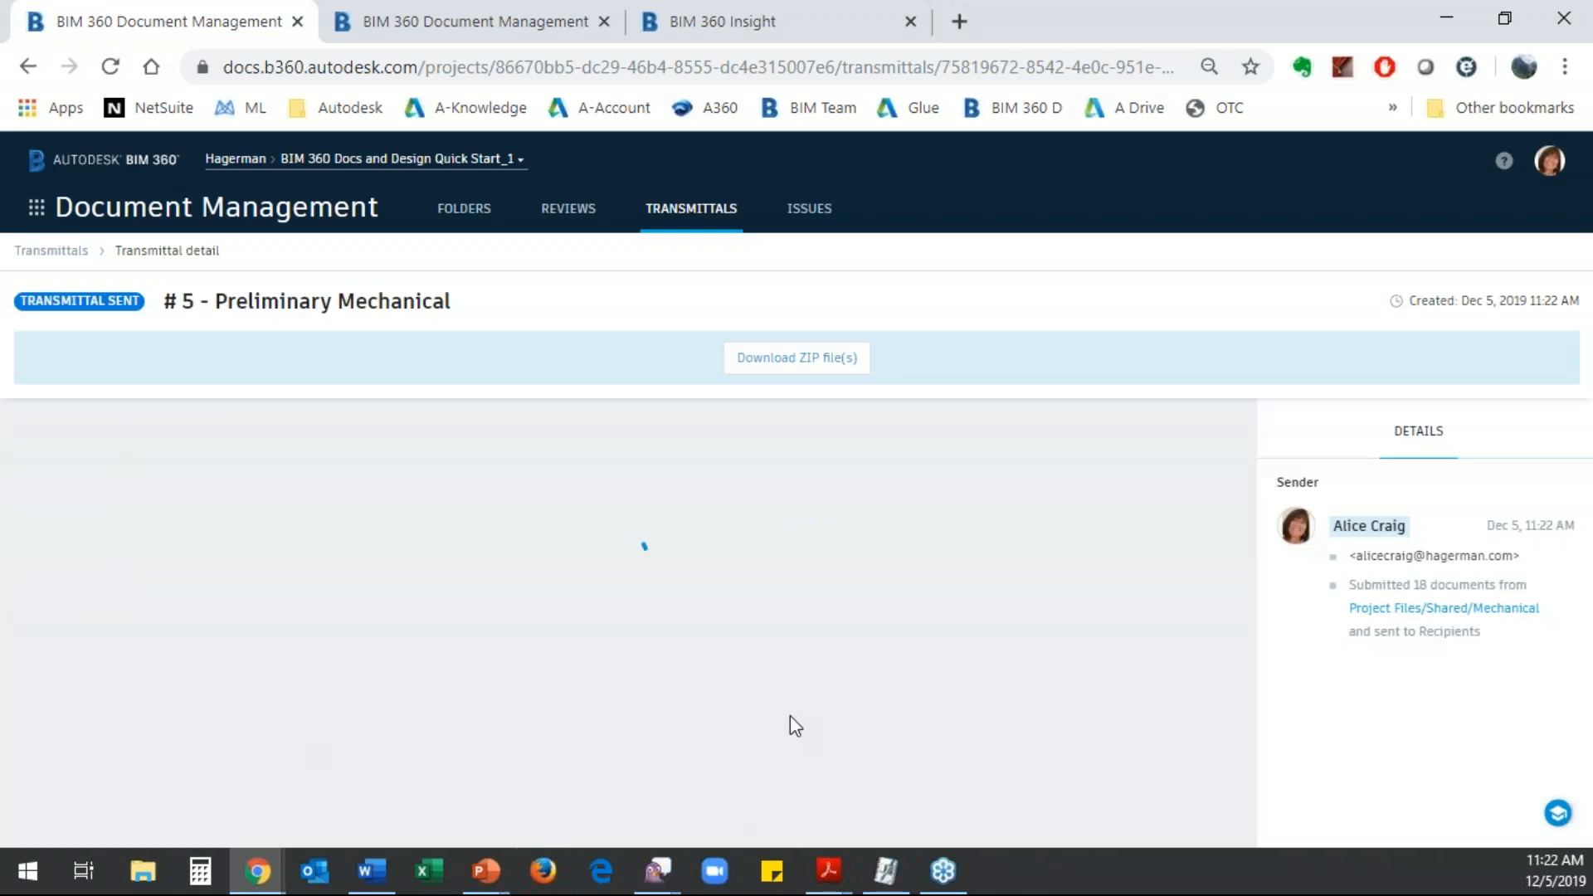
{"action": "scroll", "coordinate": [899, 631], "scroll_direction": "down", "scroll_amount": 5}
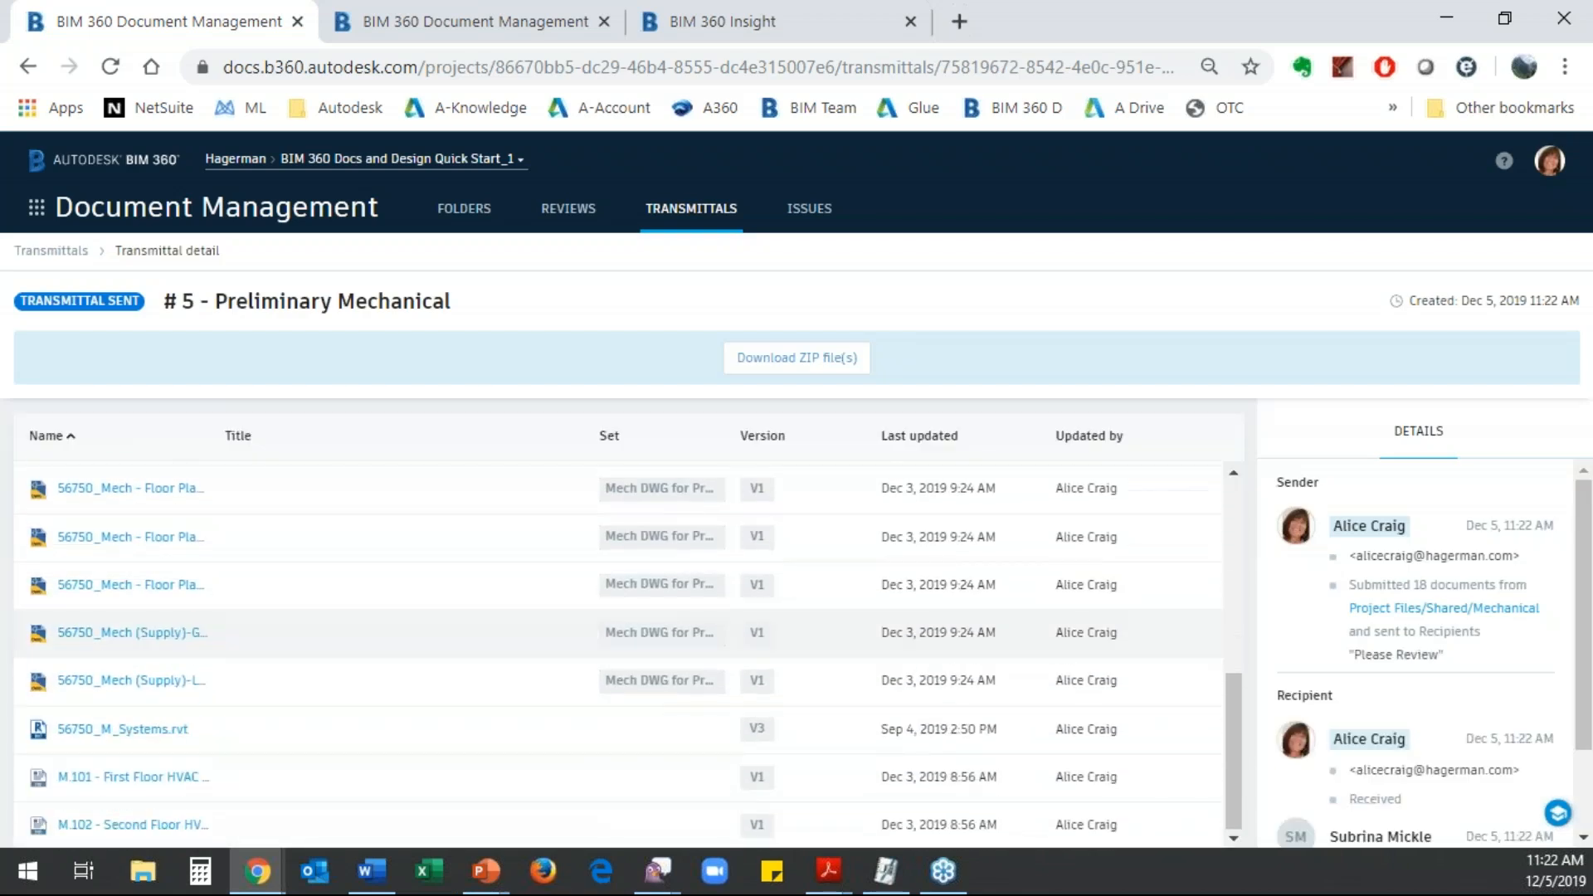
{"action": "scroll", "coordinate": [892, 644], "scroll_direction": "up", "scroll_amount": 5}
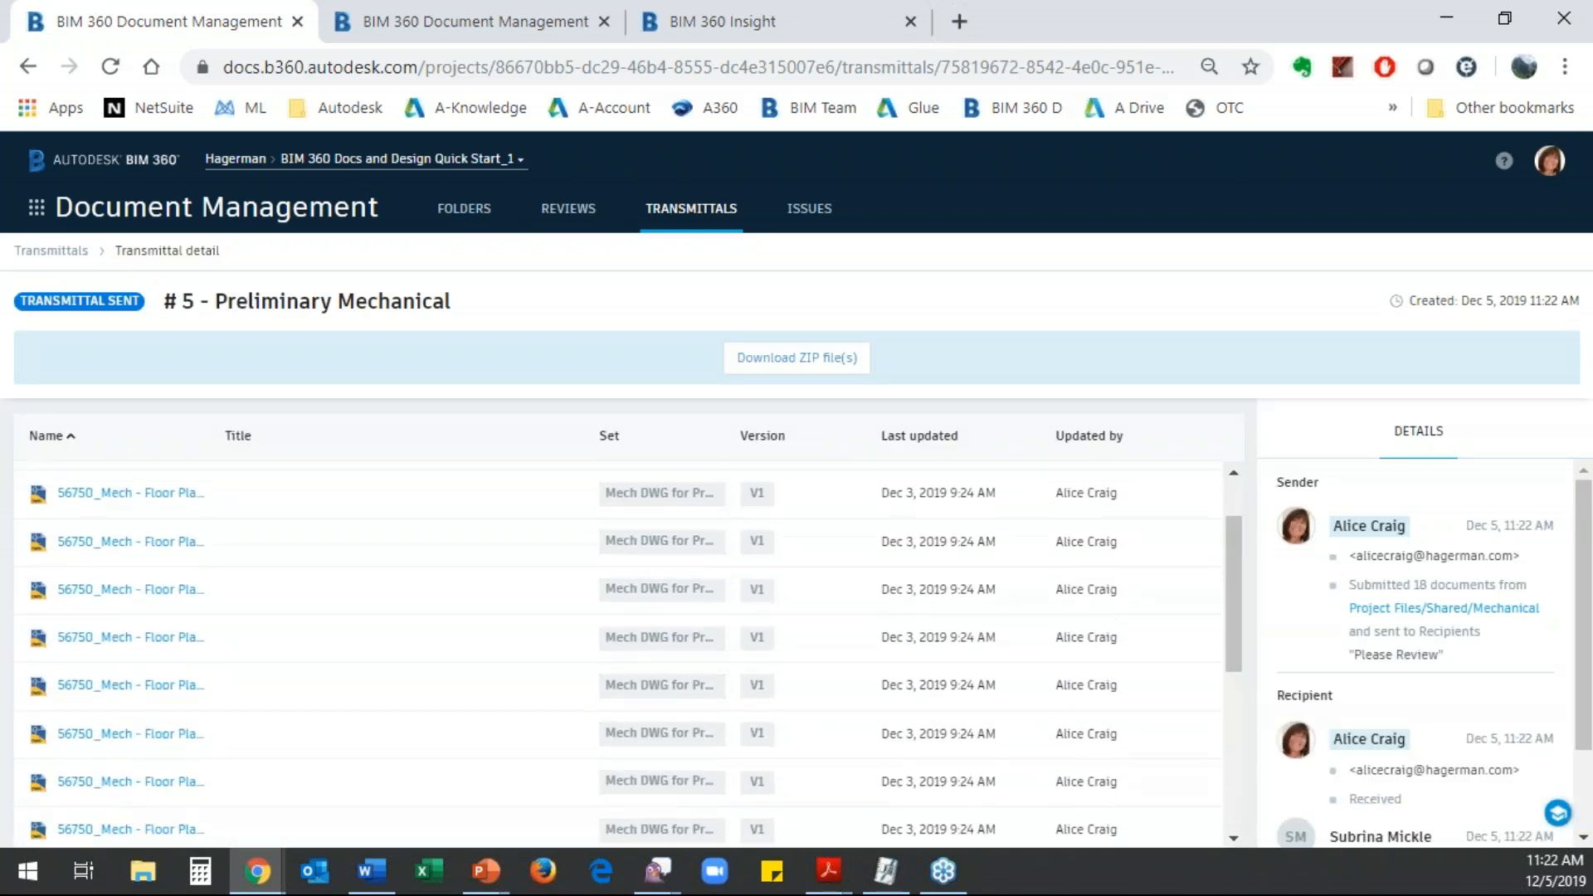
{"action": "scroll", "coordinate": [897, 662], "scroll_direction": "down", "scroll_amount": 5}
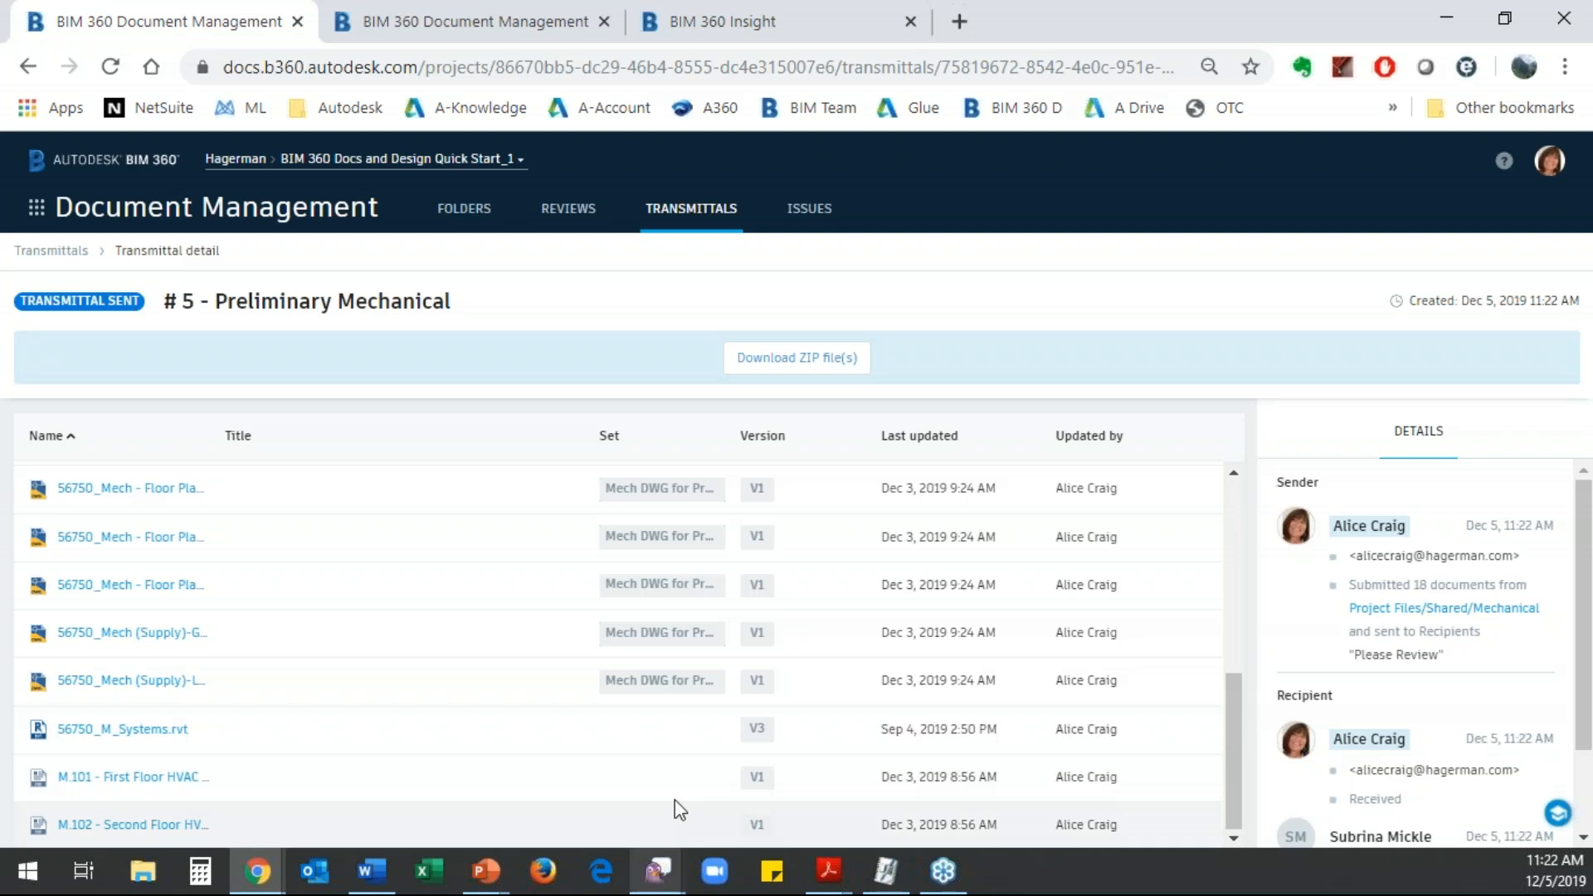
{"action": "scroll", "coordinate": [669, 485], "scroll_direction": "up", "scroll_amount": 5}
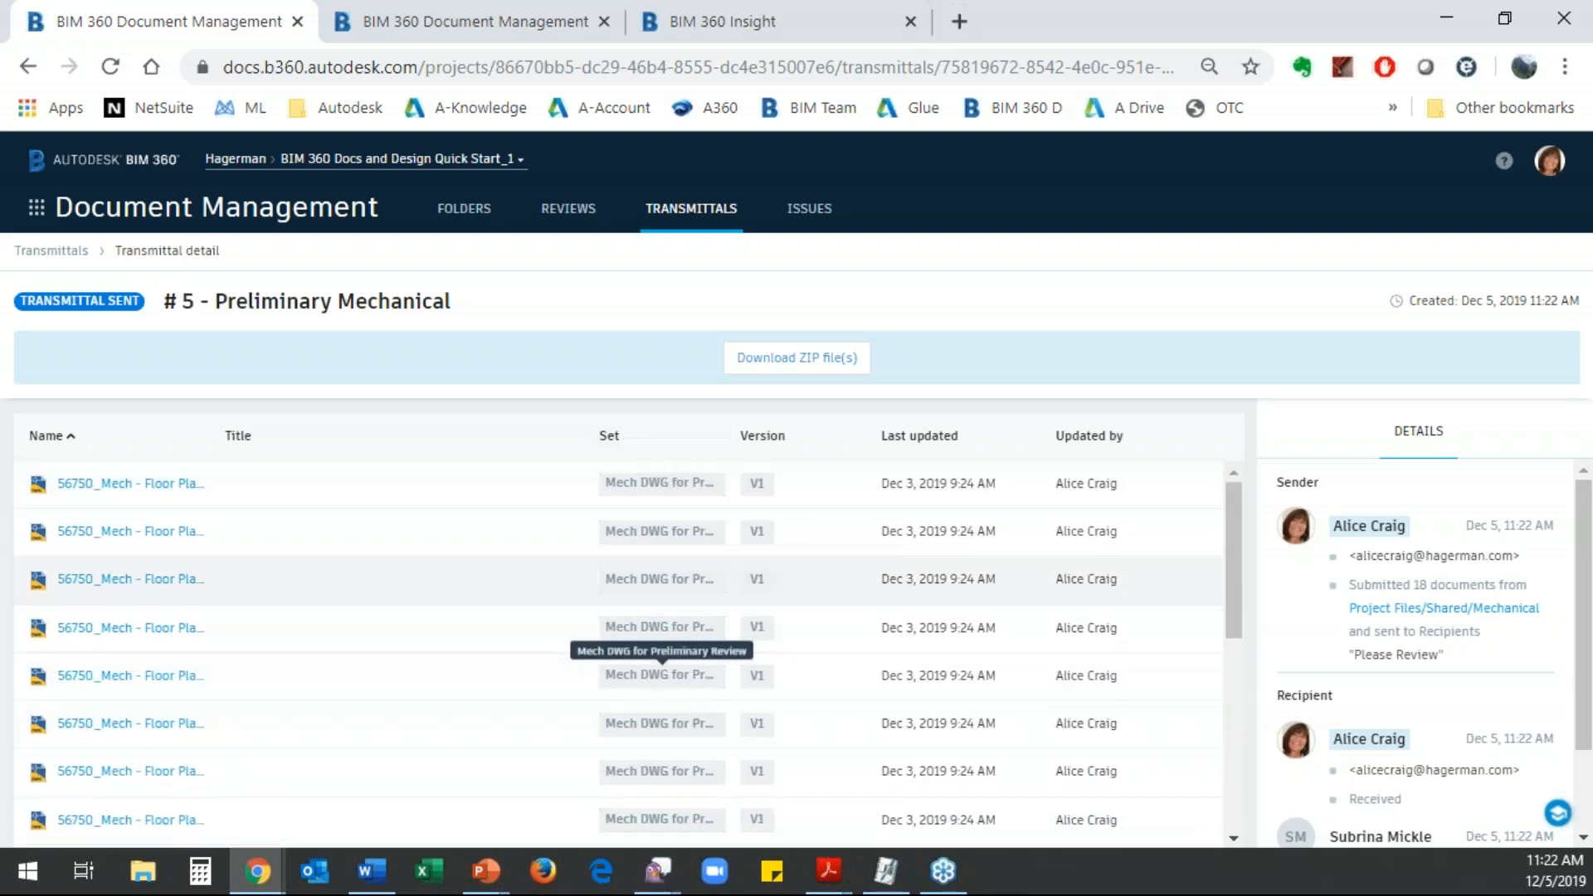
- Open the Architecture folder under Project Files and check which set each document is assigned to
{"action": "left_click", "coordinate": [458, 209]}
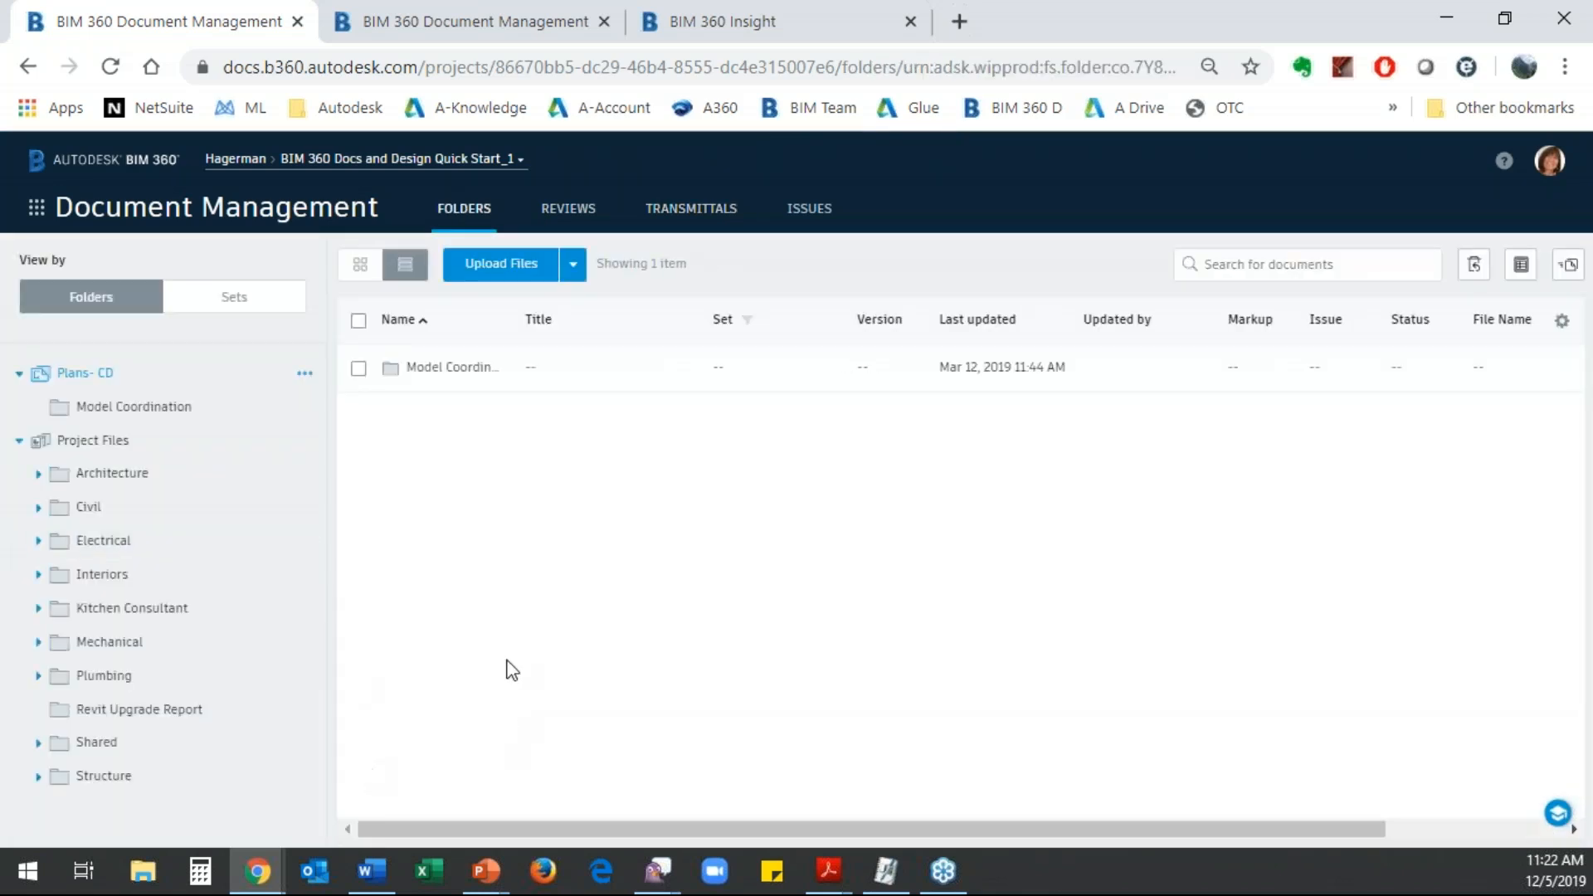
{"action": "left_click", "coordinate": [66, 440]}
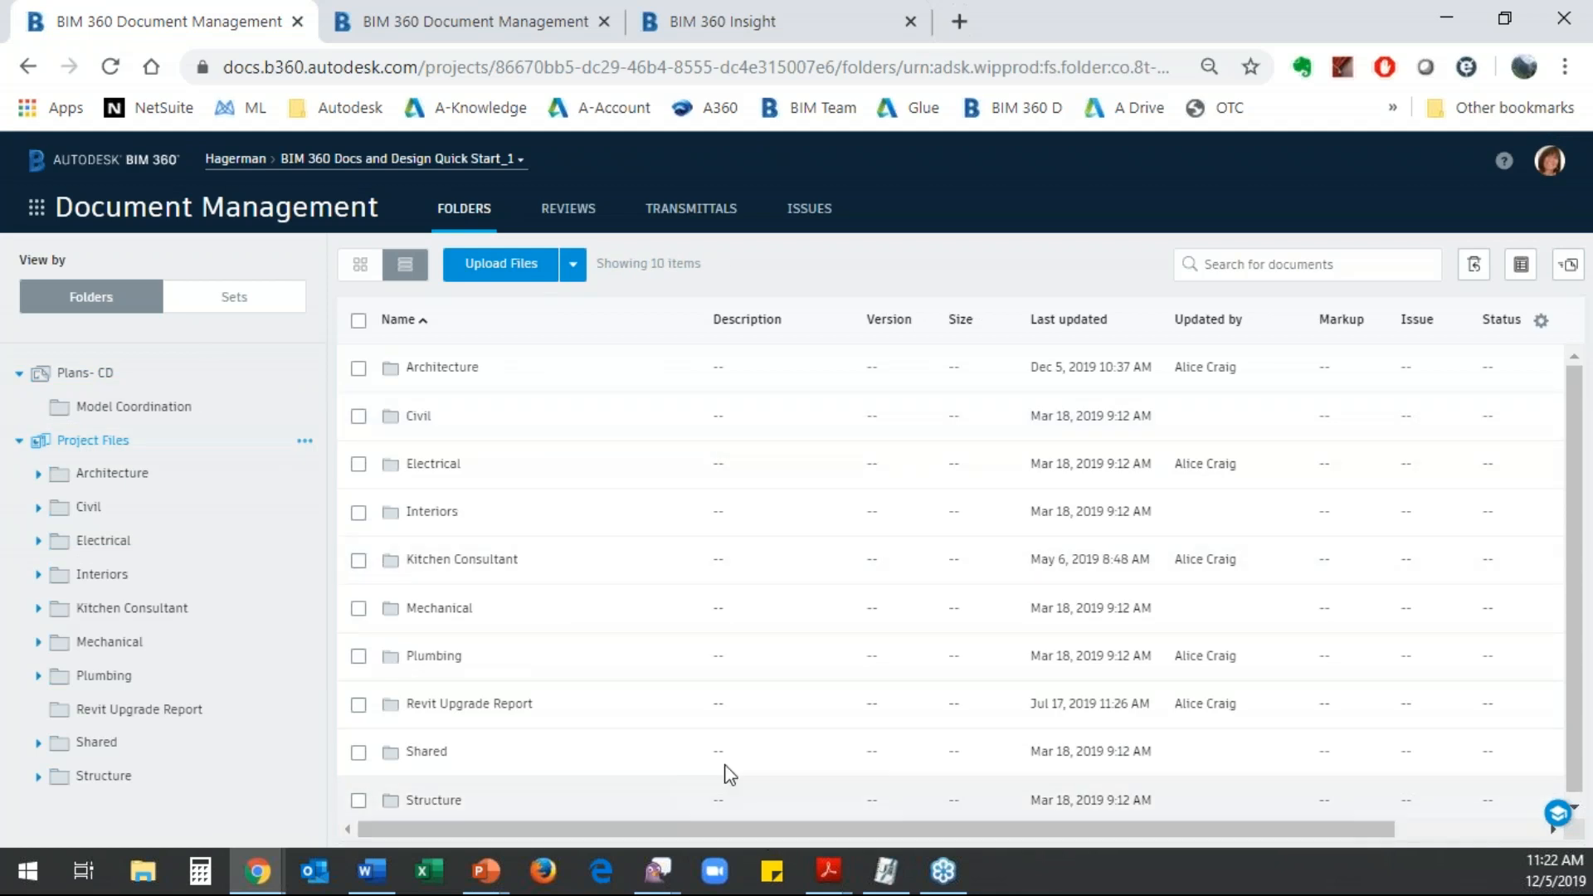
{"action": "left_click", "coordinate": [438, 375]}
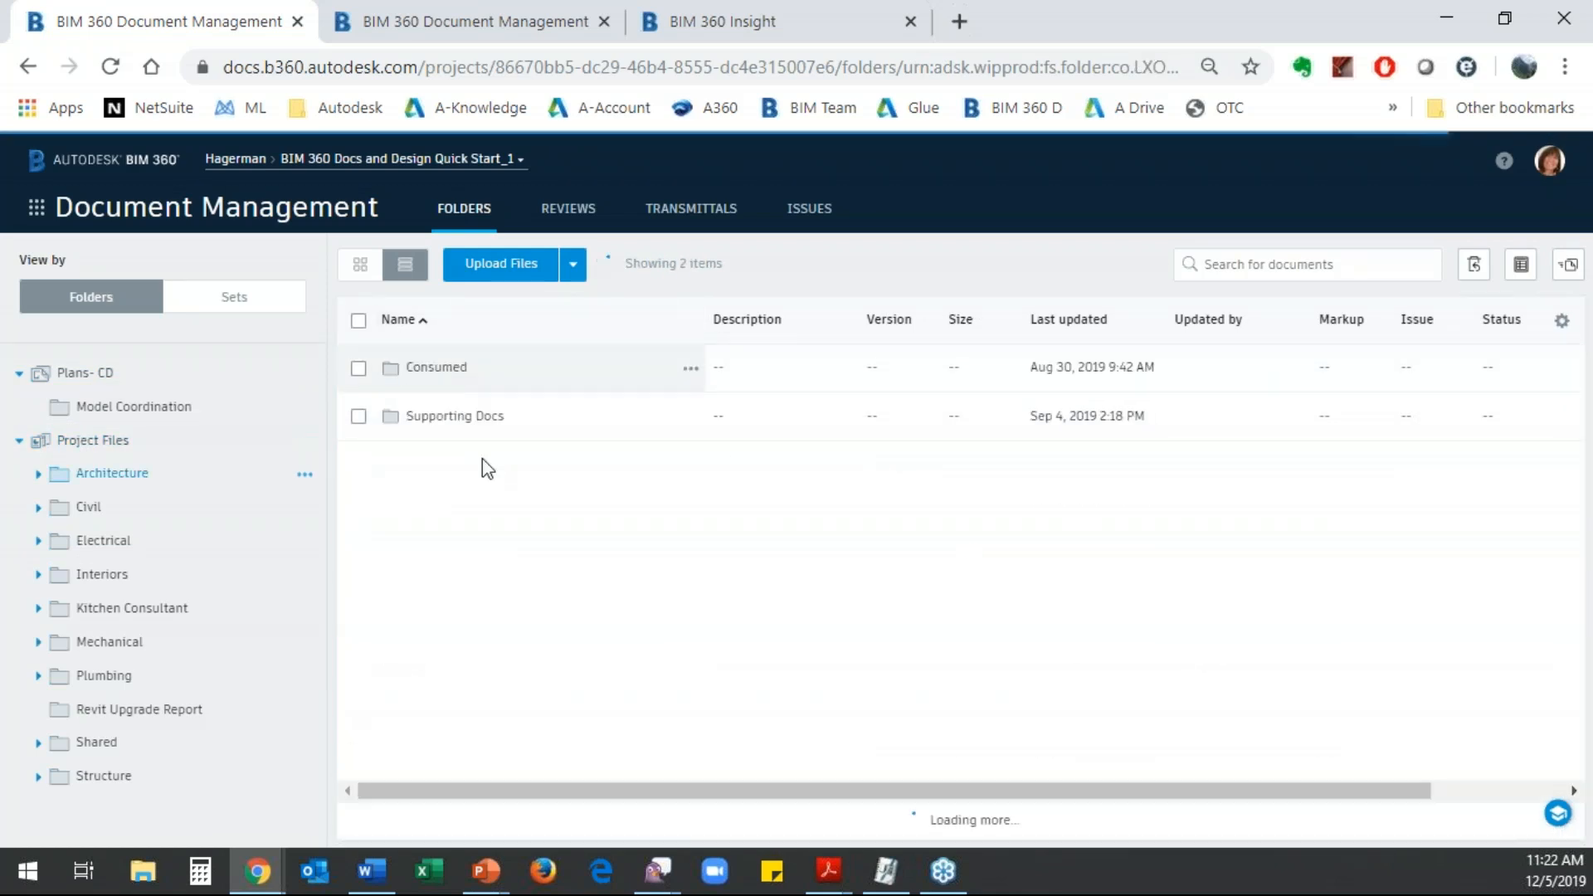
{"action": "left_click_drag", "start_coordinate": [654, 829], "coordinate": [913, 837]}
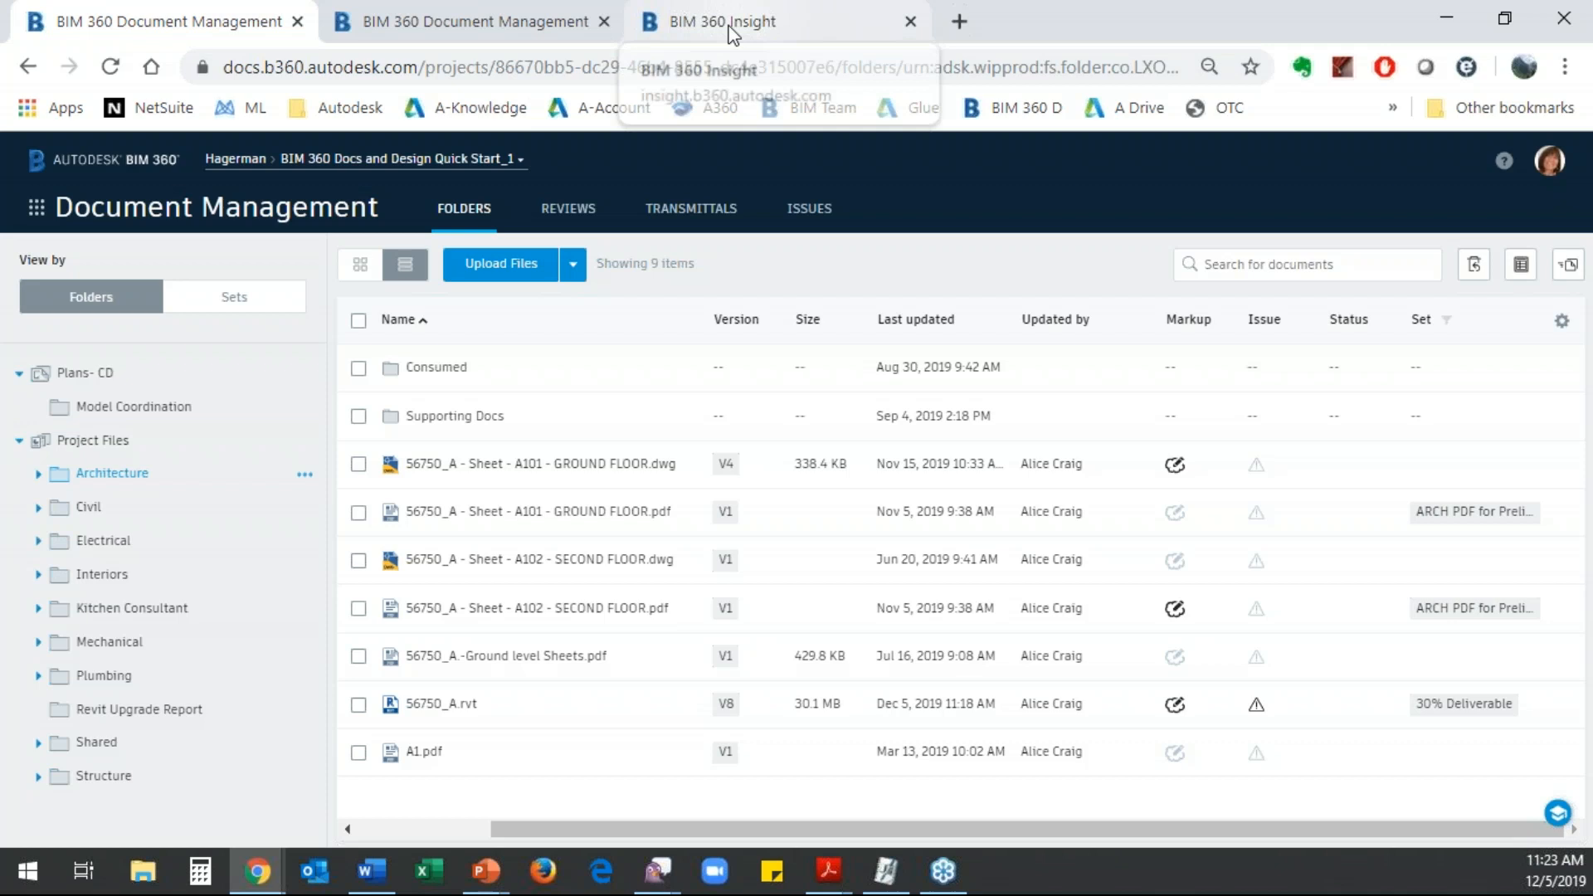
- Refresh the Document Management activity log in Project Admin and review today's set and transmittal activities
{"action": "left_click", "coordinate": [481, 22]}
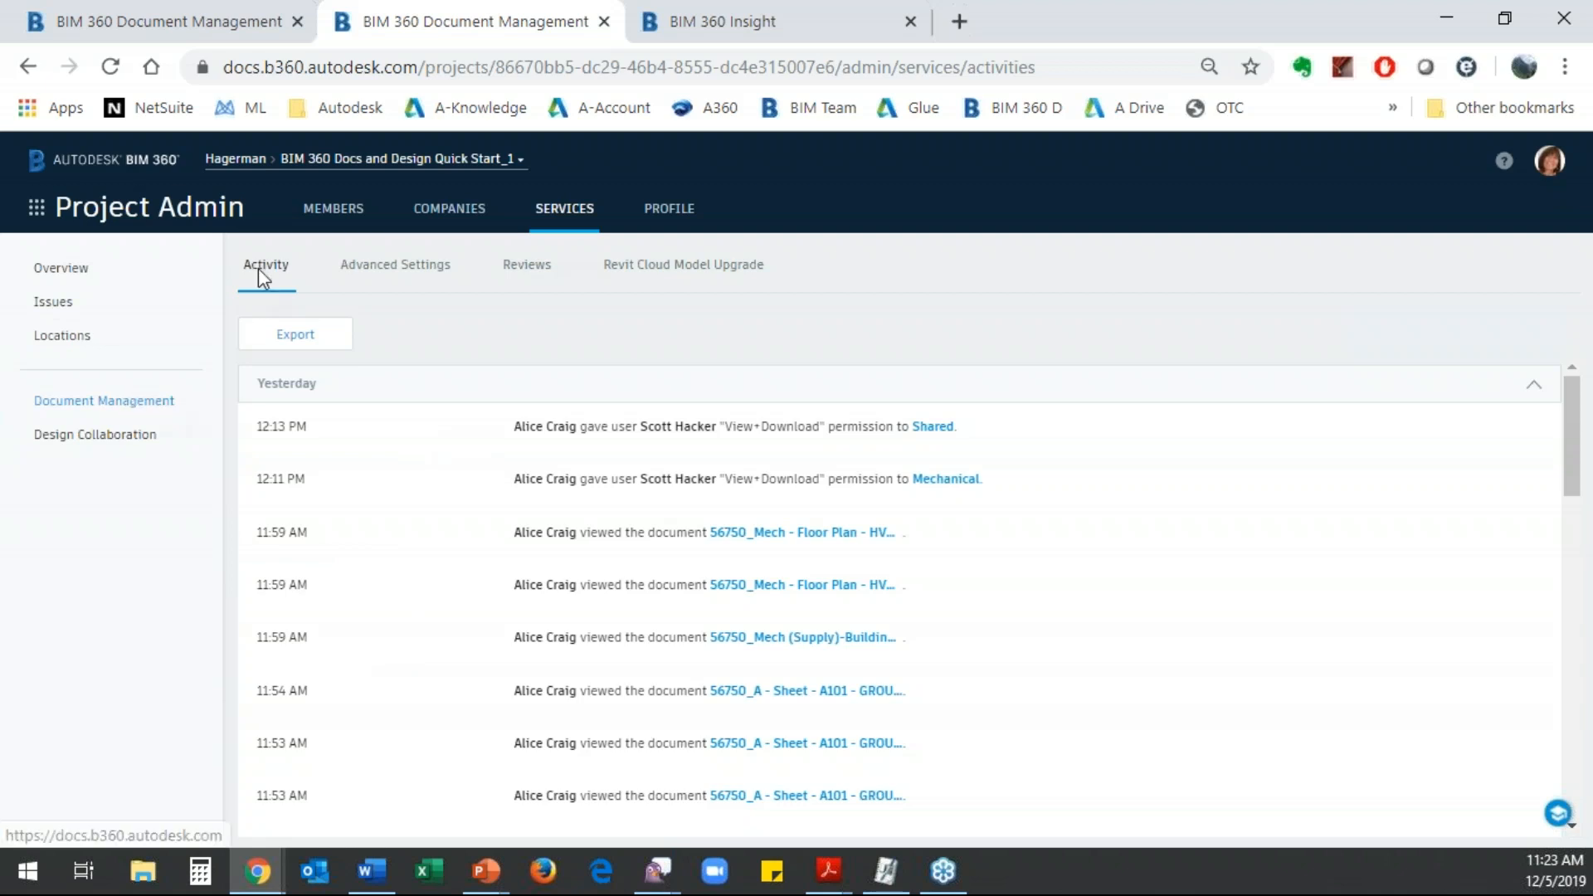
{"action": "left_click", "coordinate": [153, 402]}
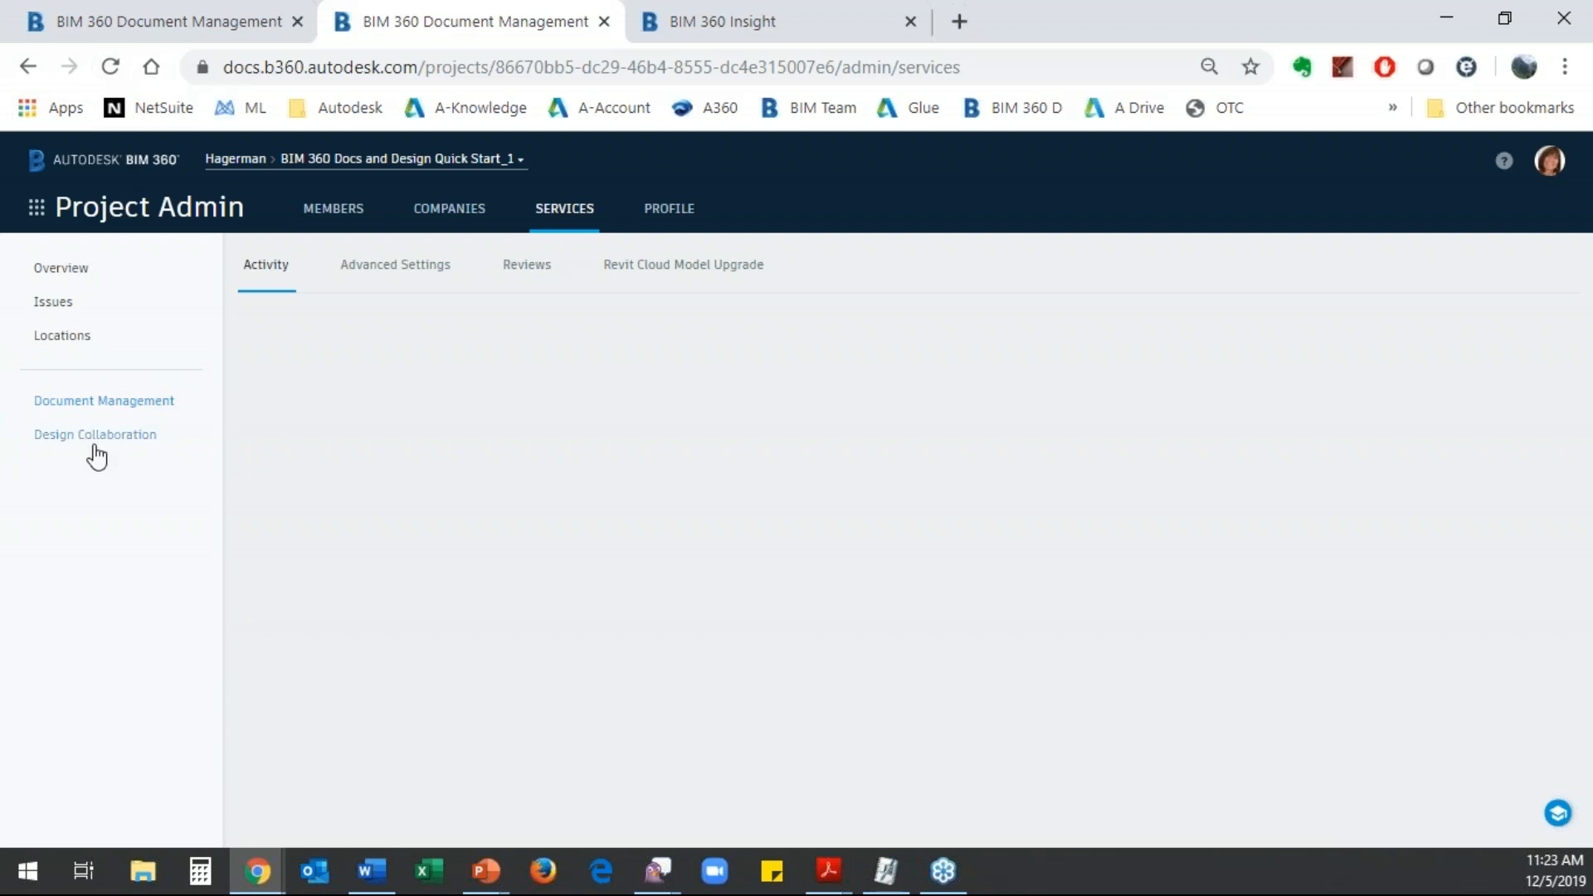
{"action": "left_click", "coordinate": [110, 67]}
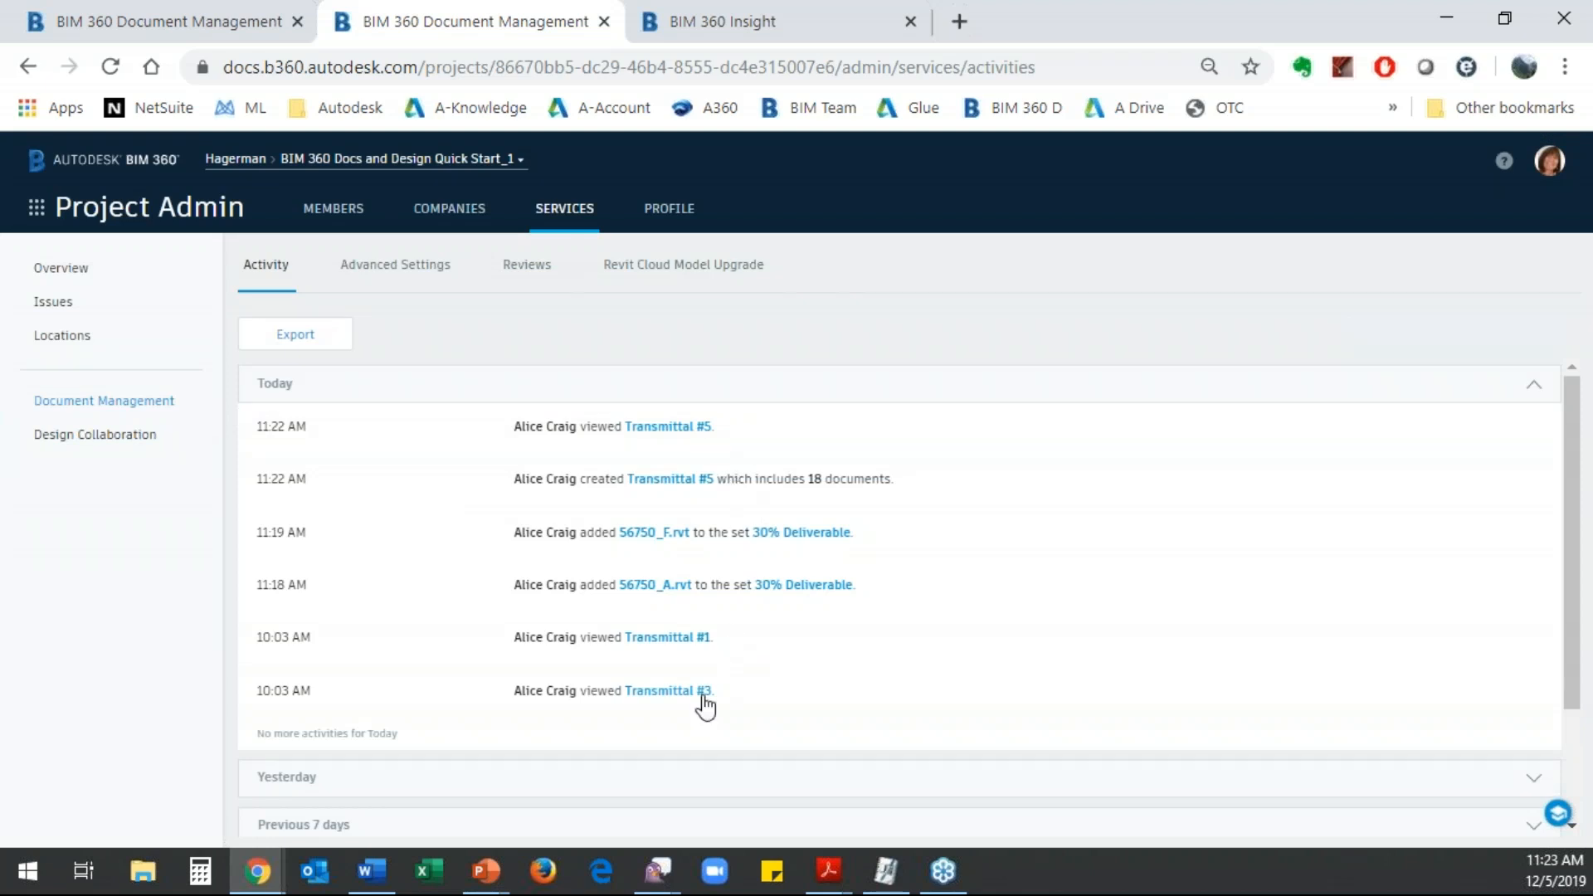
- Switch to Outlook, read the notification e-mail for the Preliminary Mechanical transmittal and view the transmittal from its link
{"action": "mouse_move", "coordinate": [259, 878]}
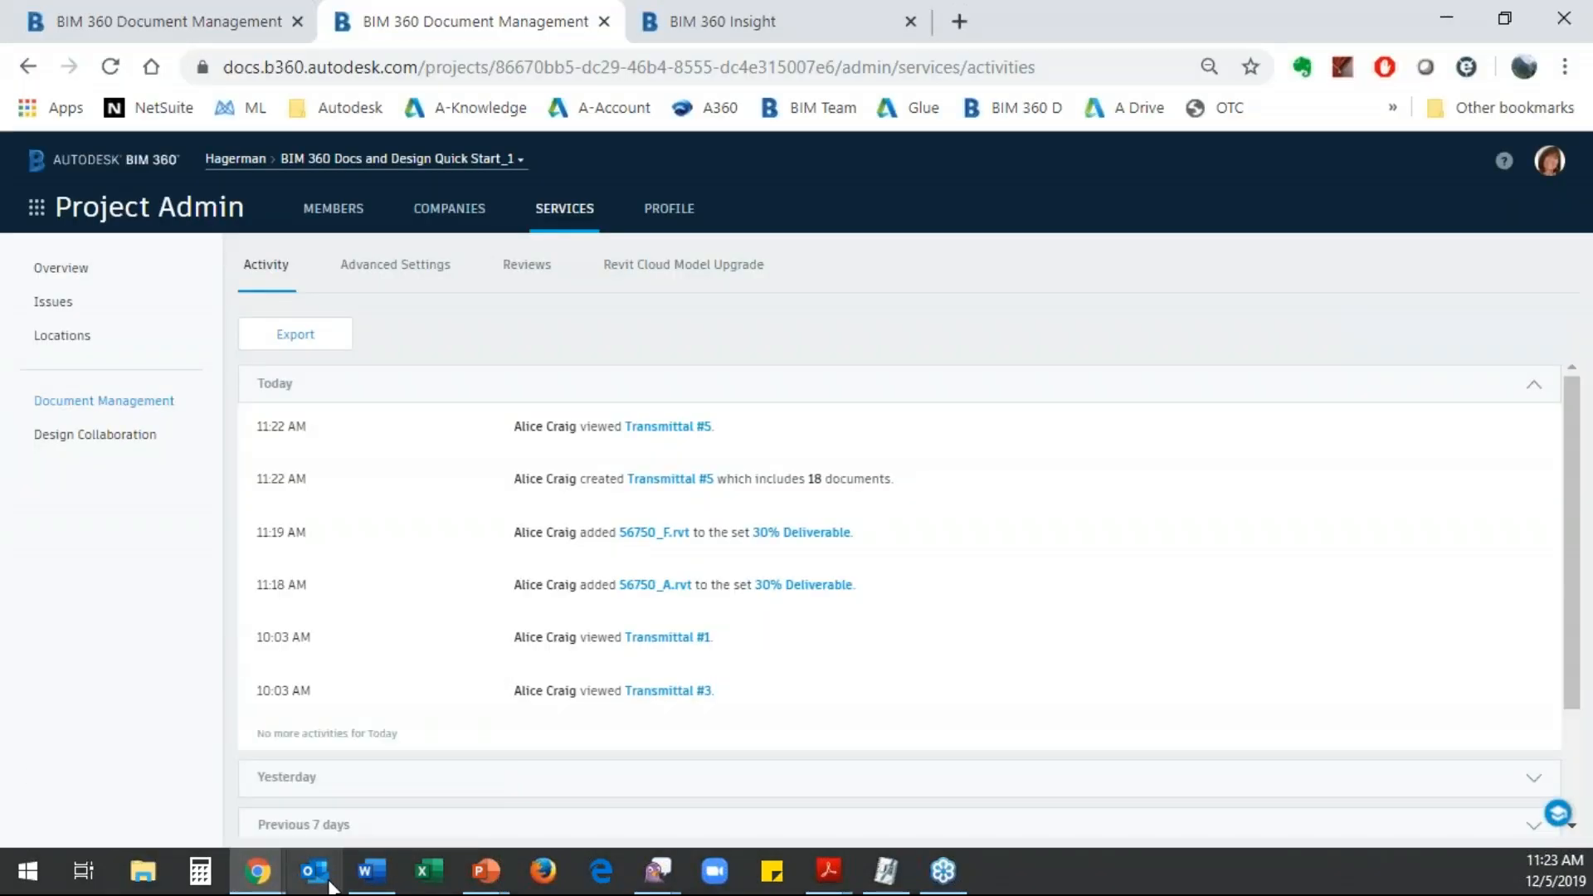
{"action": "left_click", "coordinate": [325, 880]}
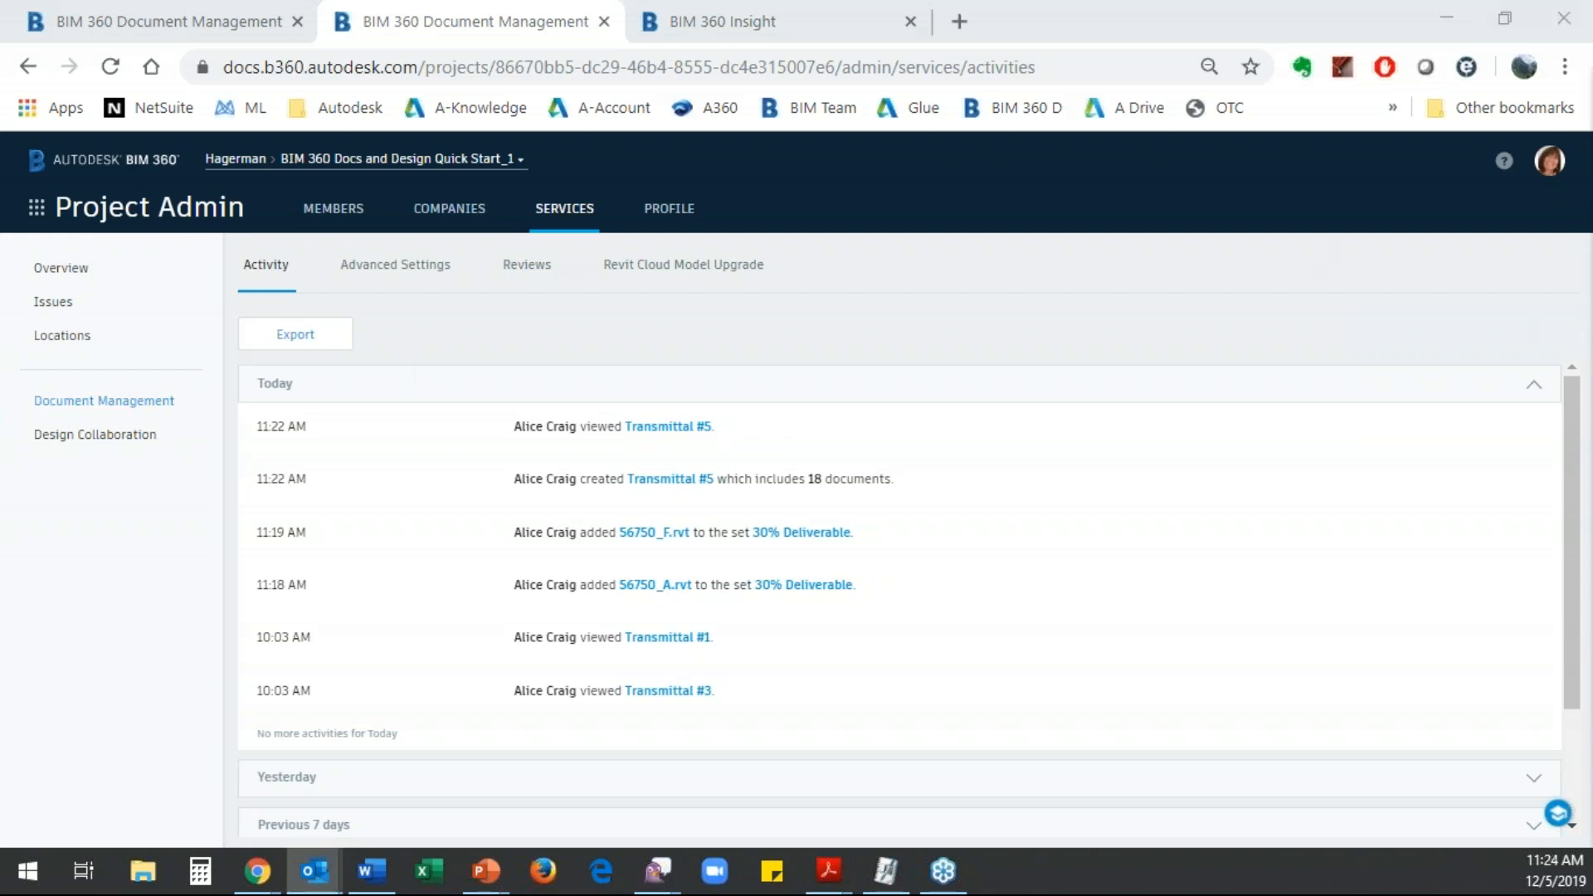
{"action": "left_click_drag", "start_coordinate": [1592, 108], "coordinate": [828, 45]}
{"action": "scroll", "coordinate": [736, 462], "scroll_direction": "down", "scroll_amount": 3}
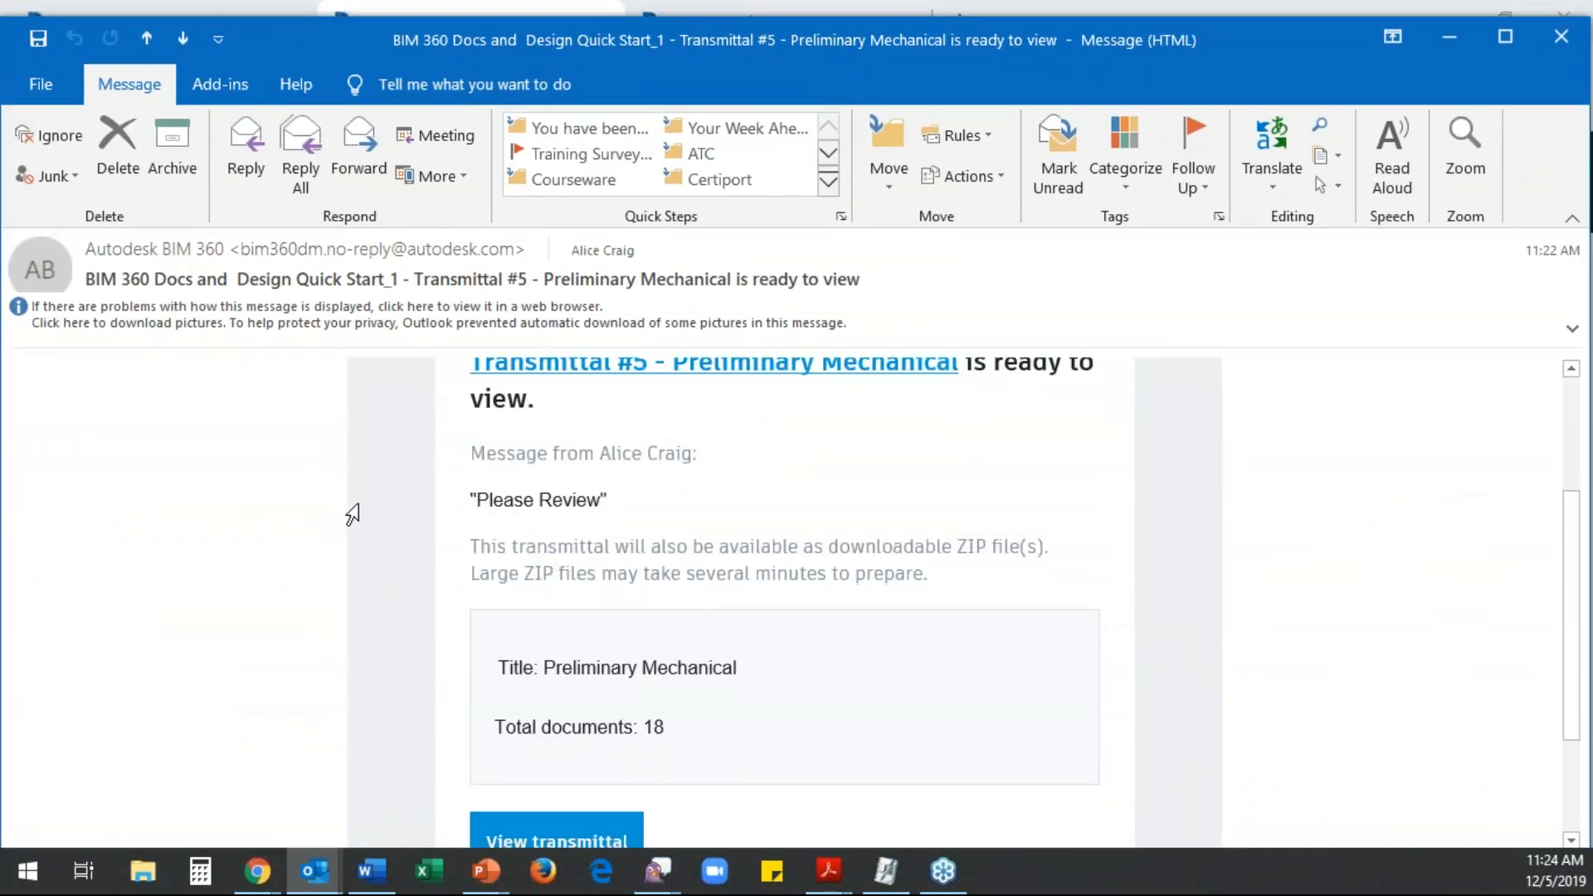
{"action": "left_click_drag", "start_coordinate": [461, 502], "coordinate": [644, 476]}
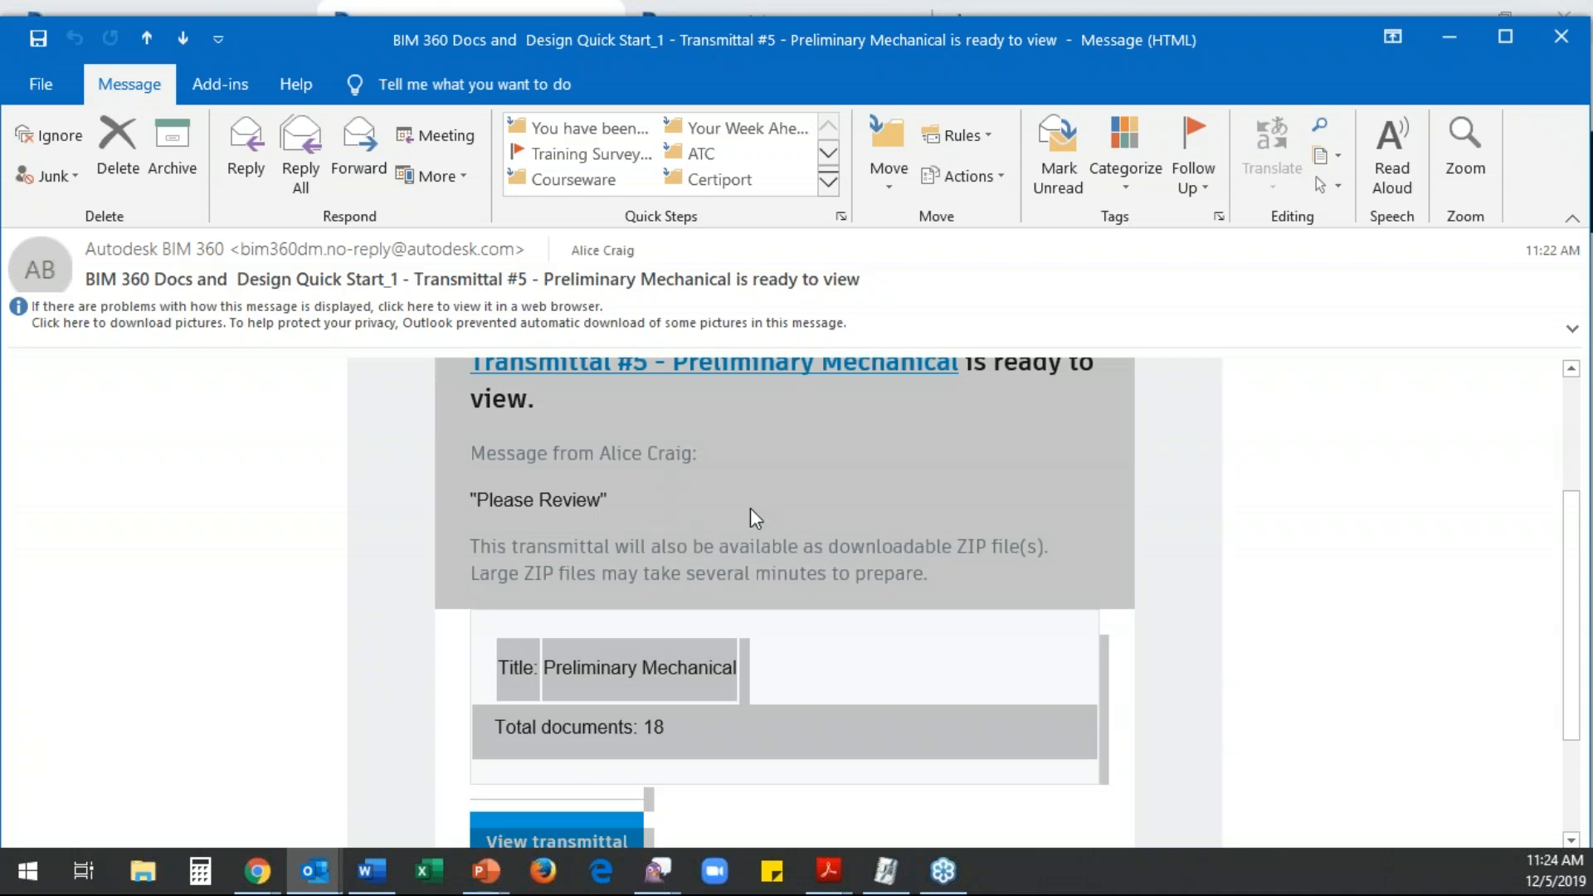
{"action": "scroll", "coordinate": [750, 507], "scroll_direction": "down", "scroll_amount": 3}
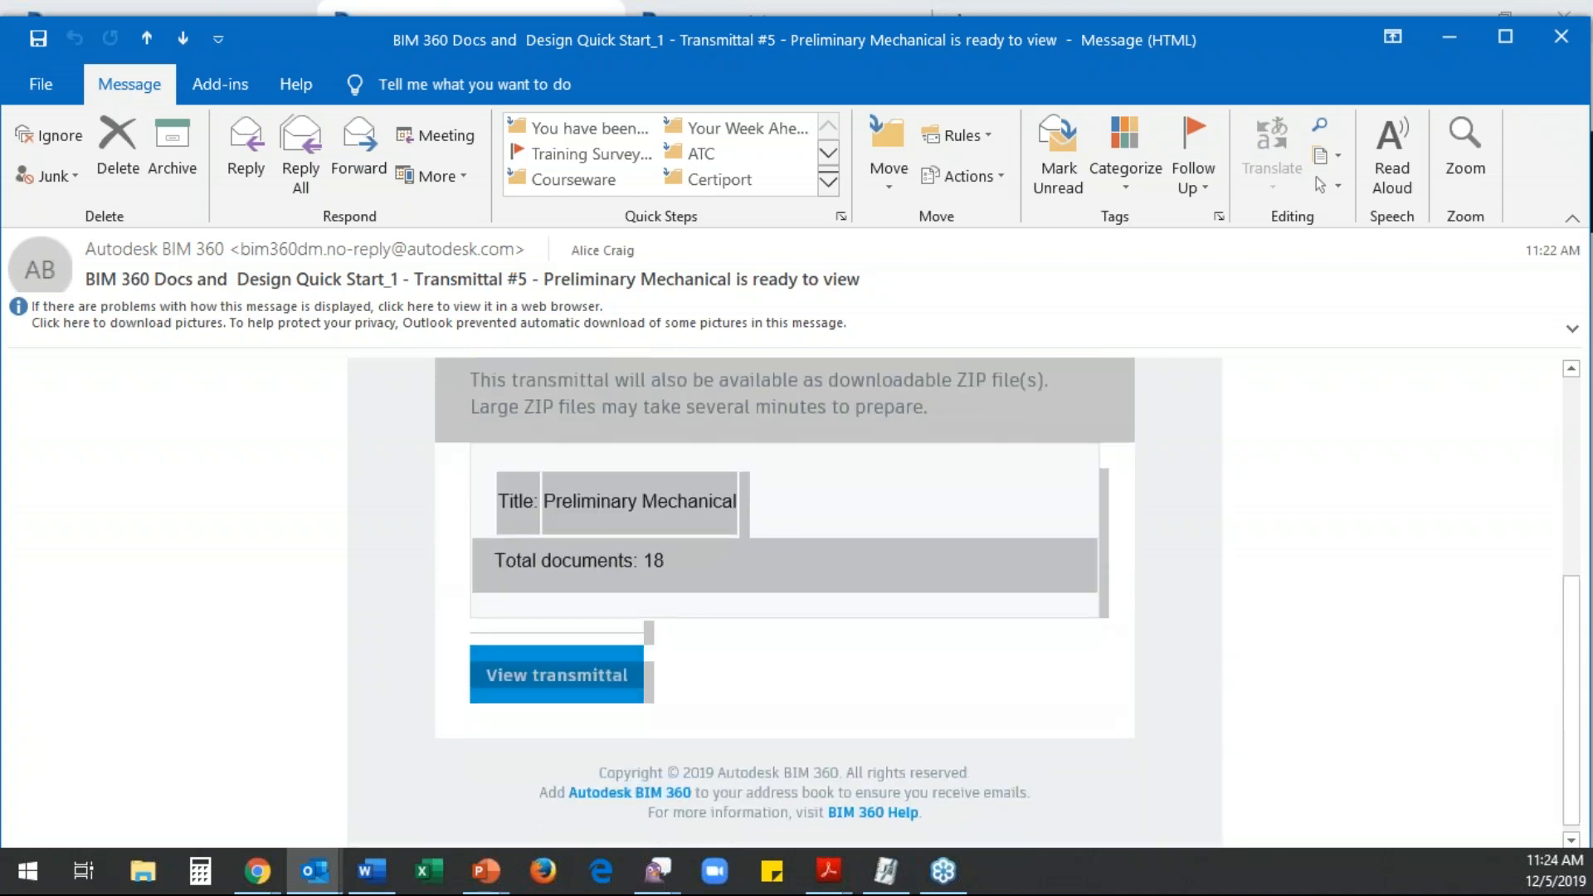
{"action": "left_click", "coordinate": [555, 682]}
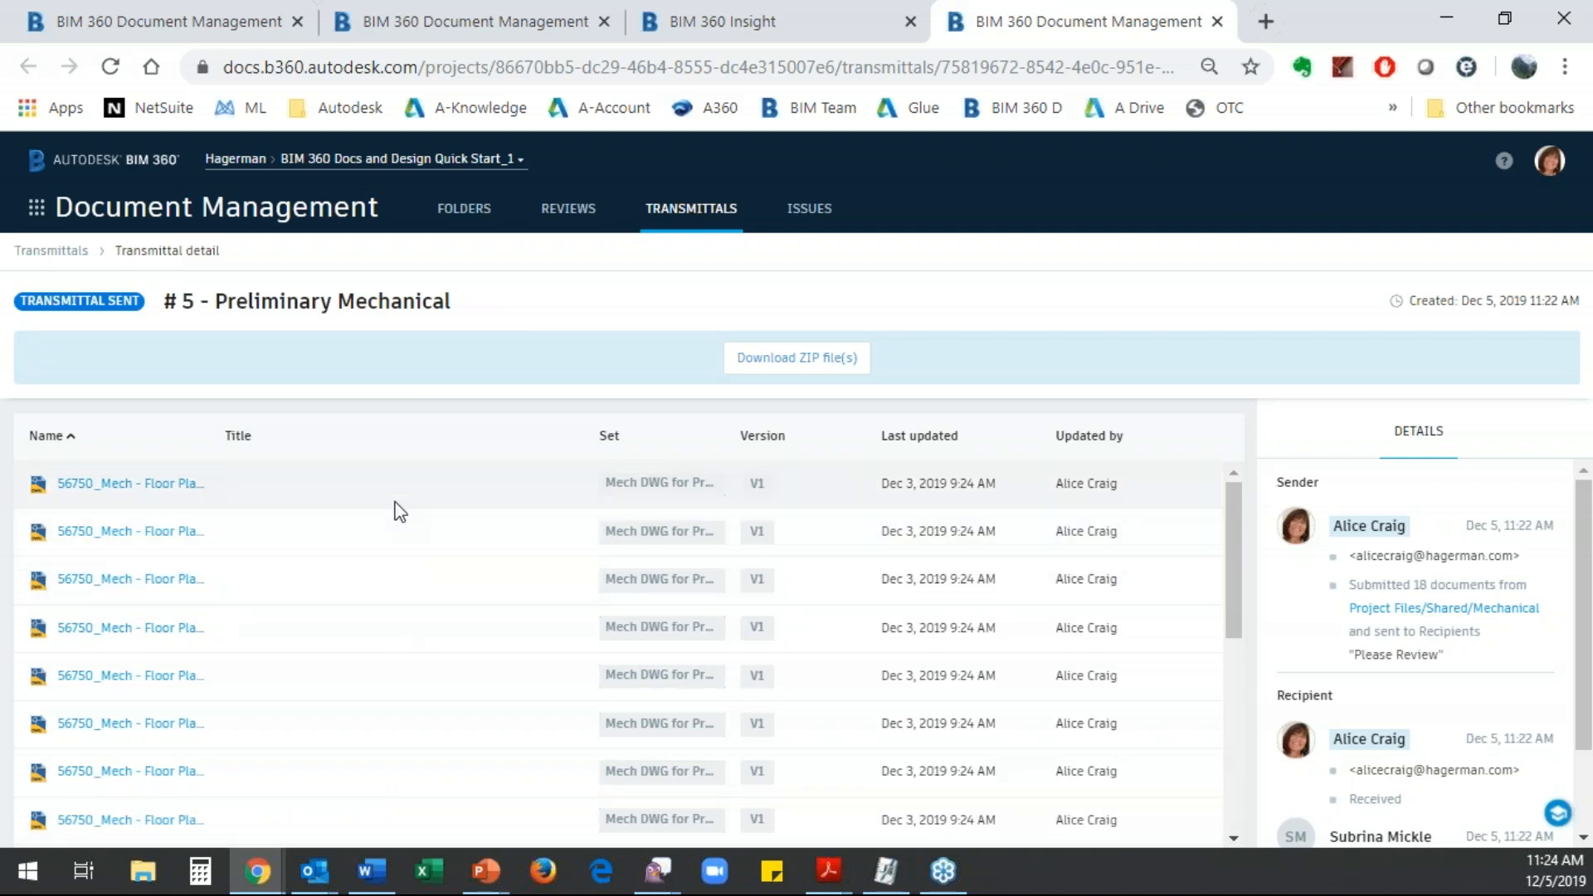
- Check the full transmittals log, then close this extra browser tab and return to the Architecture folder's document list
{"action": "left_click", "coordinate": [51, 251]}
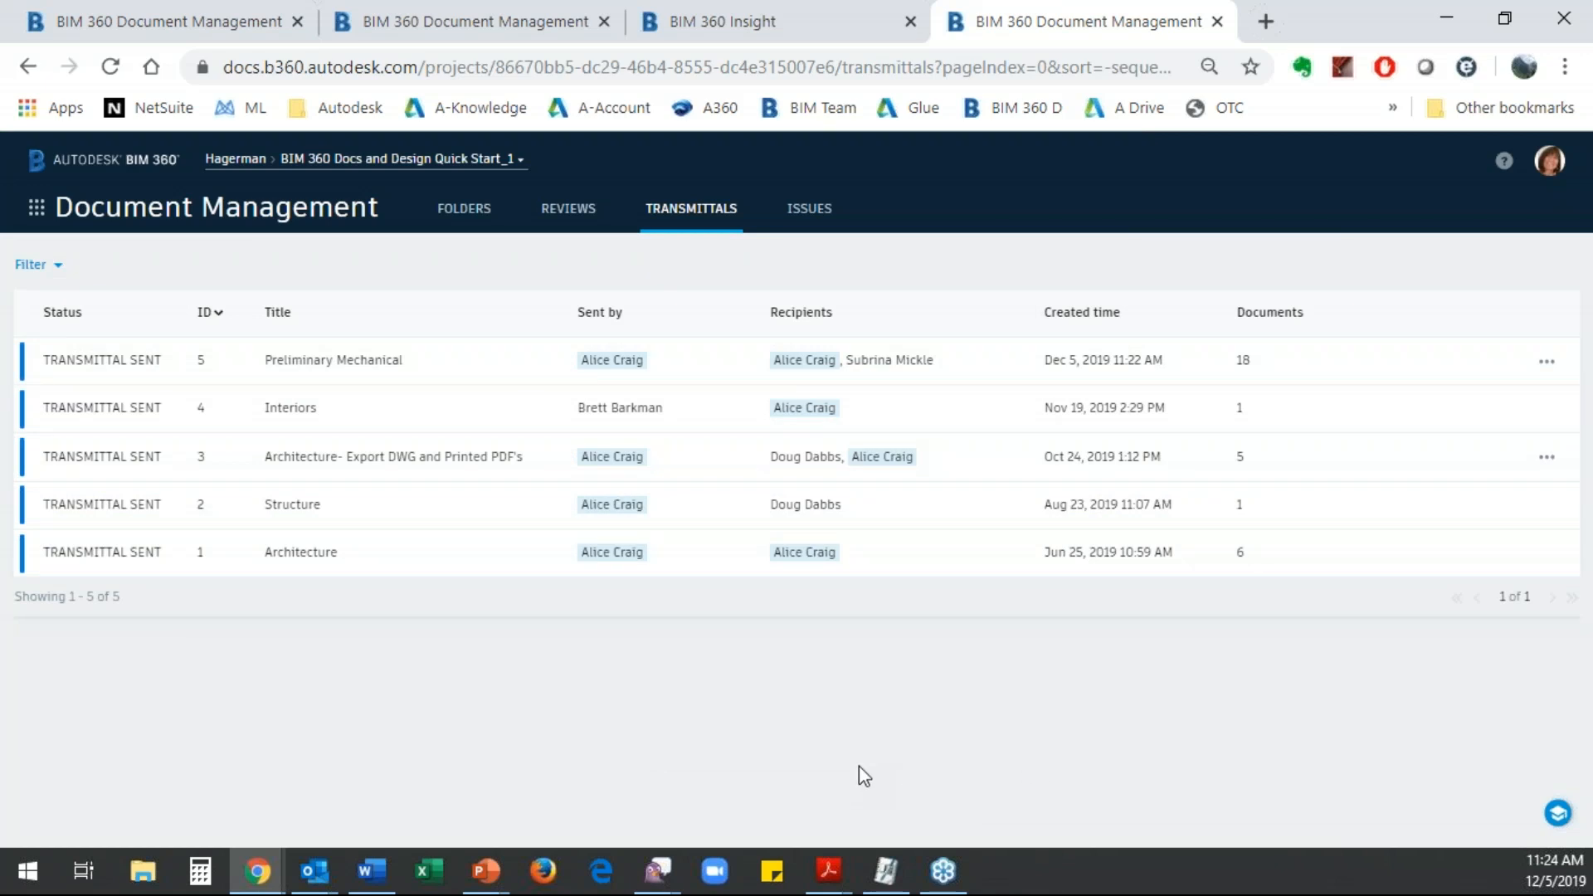
{"action": "left_click", "coordinate": [1218, 22]}
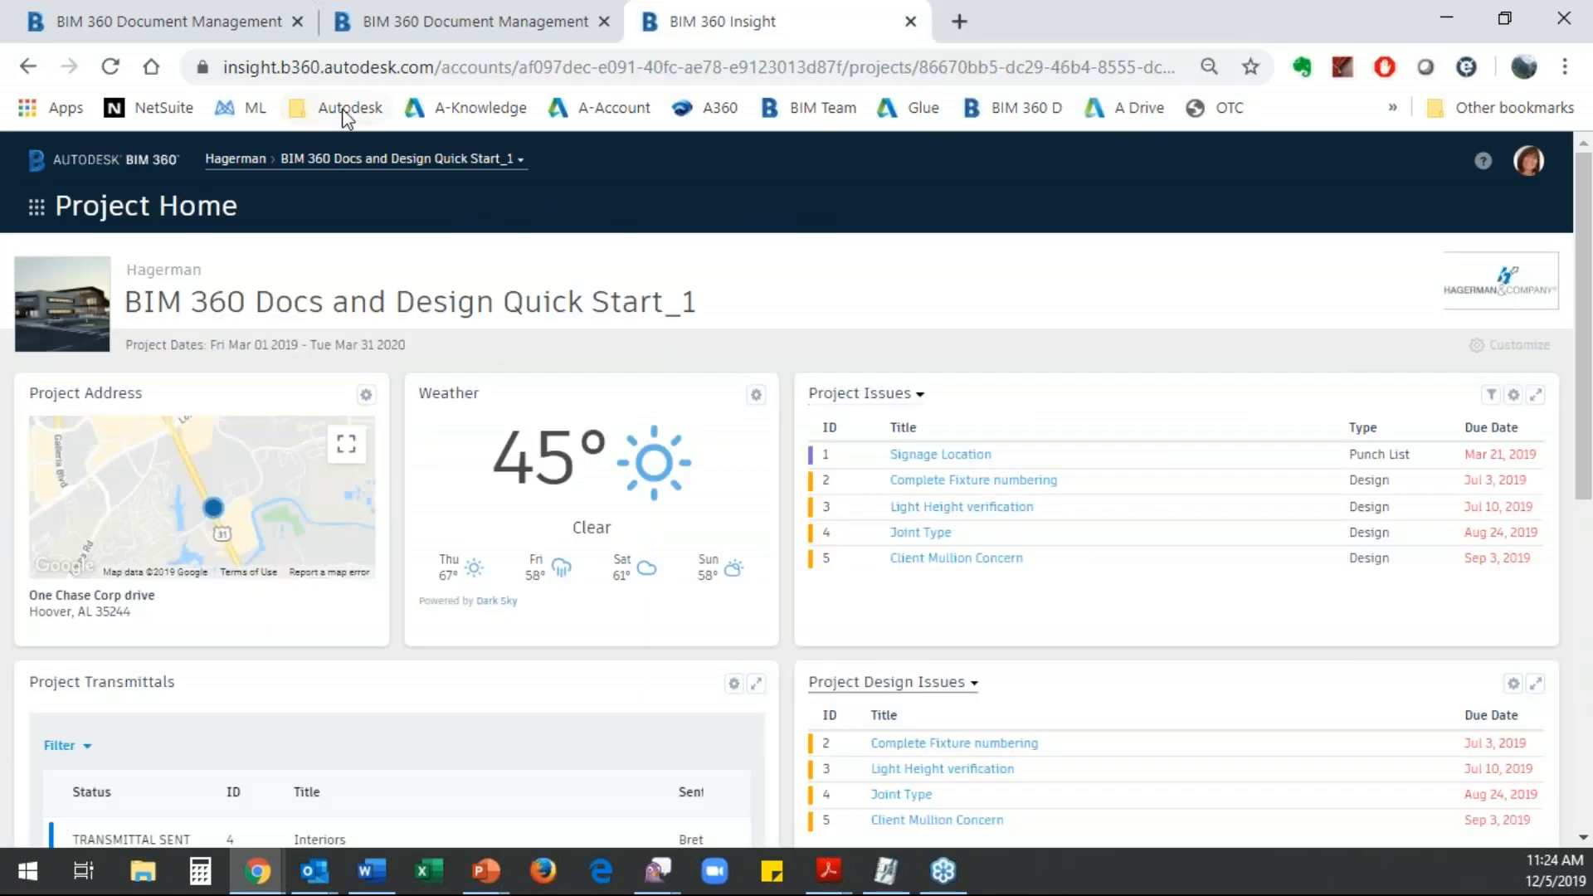
{"action": "left_click", "coordinate": [196, 28]}
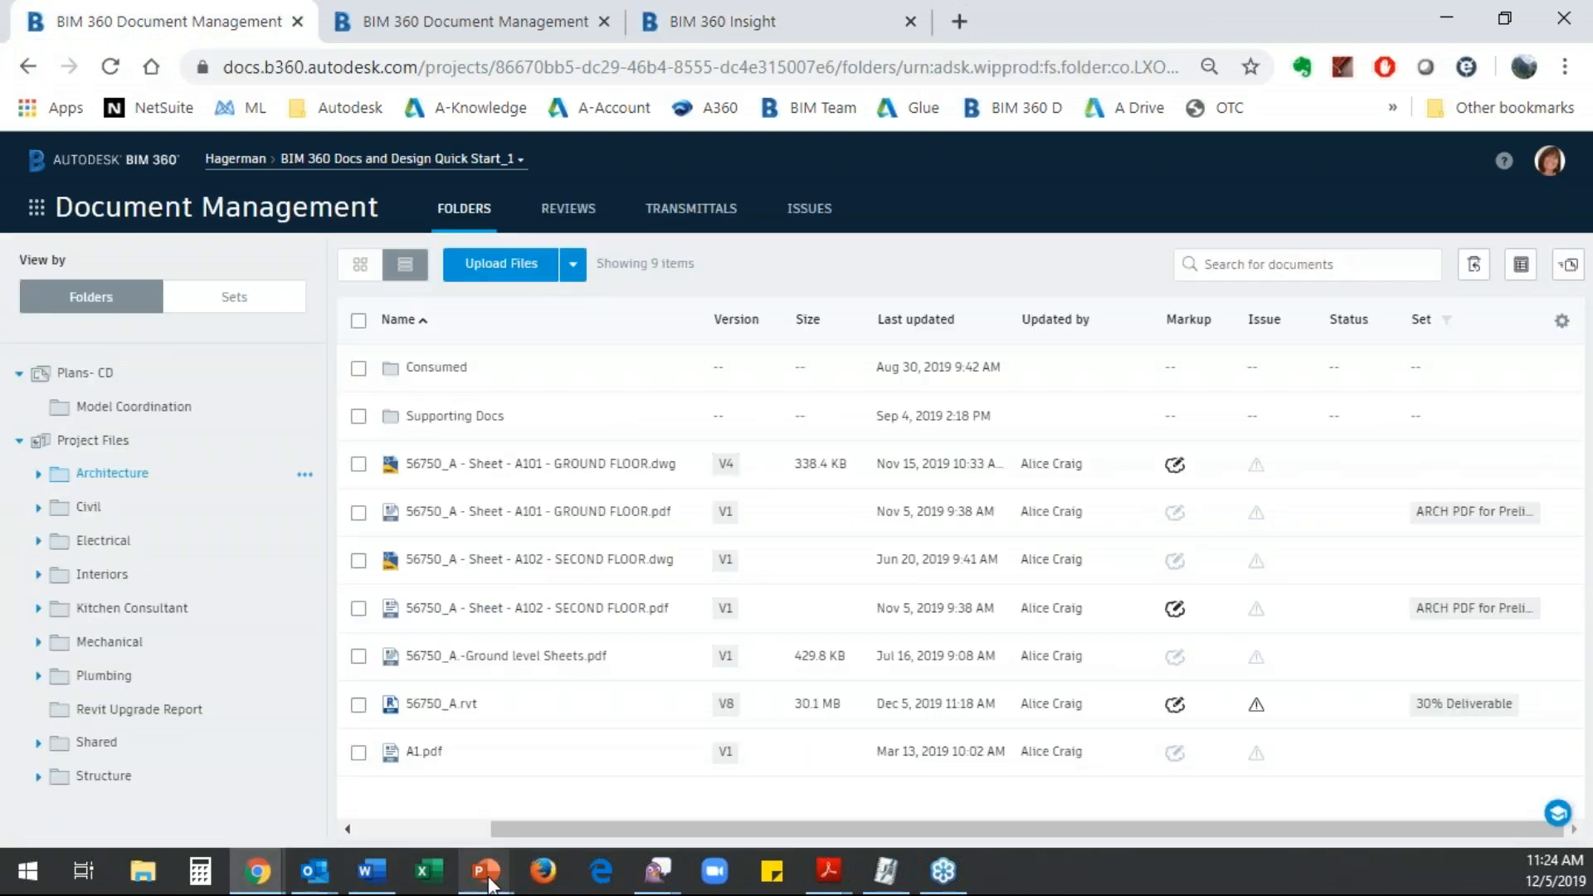
- Switch to the running PowerPoint slide show at the Documents Sets and Transmittals demo slide
{"action": "mouse_move", "coordinate": [490, 884]}
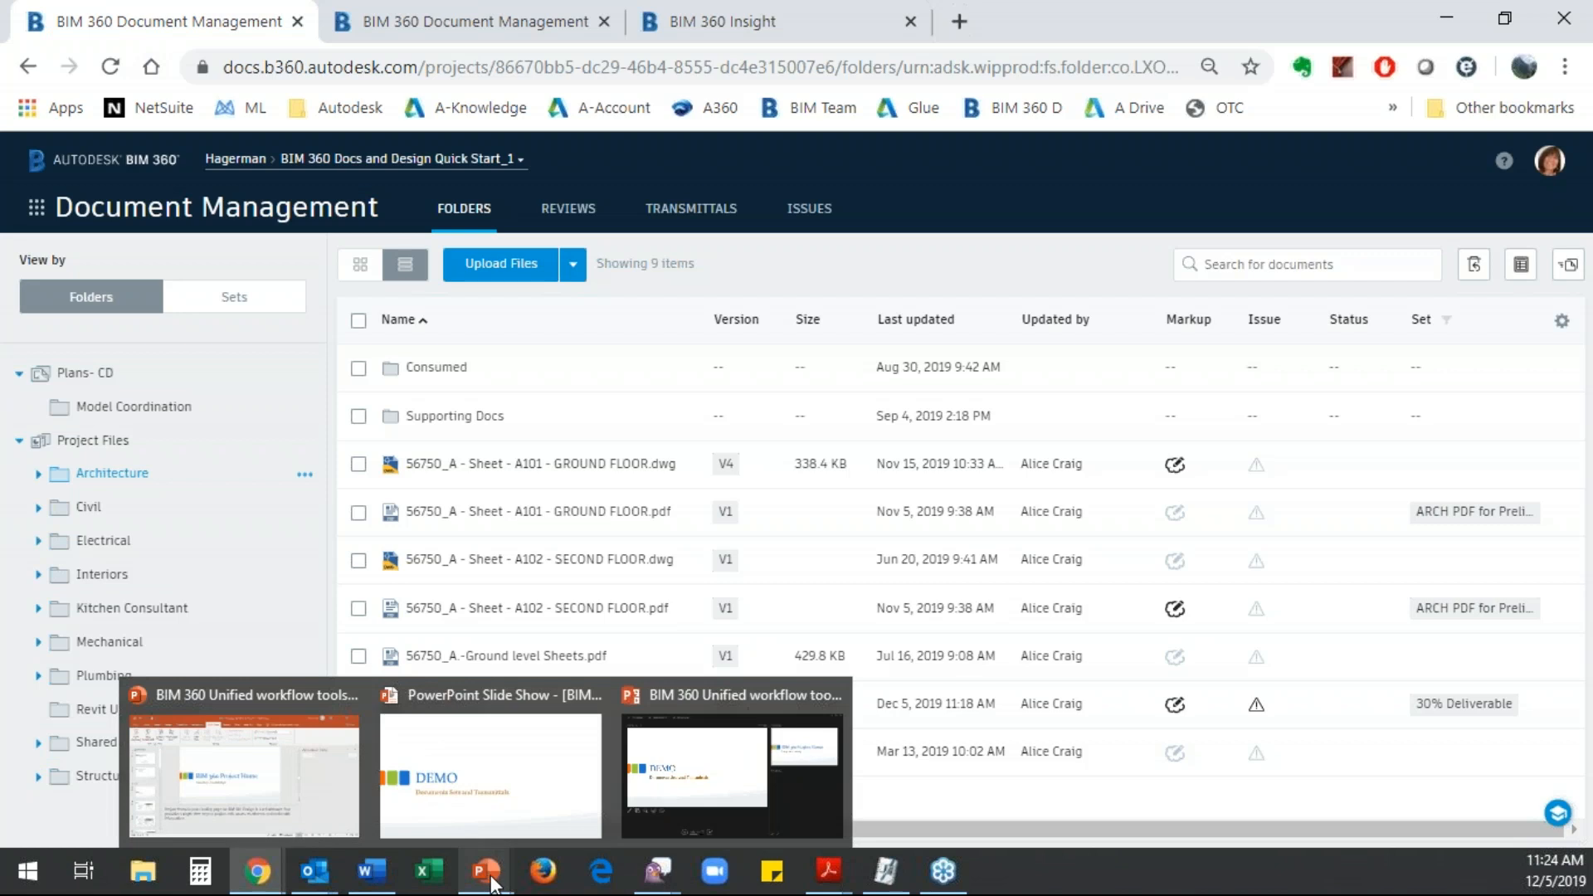
{"action": "left_click", "coordinate": [493, 793]}
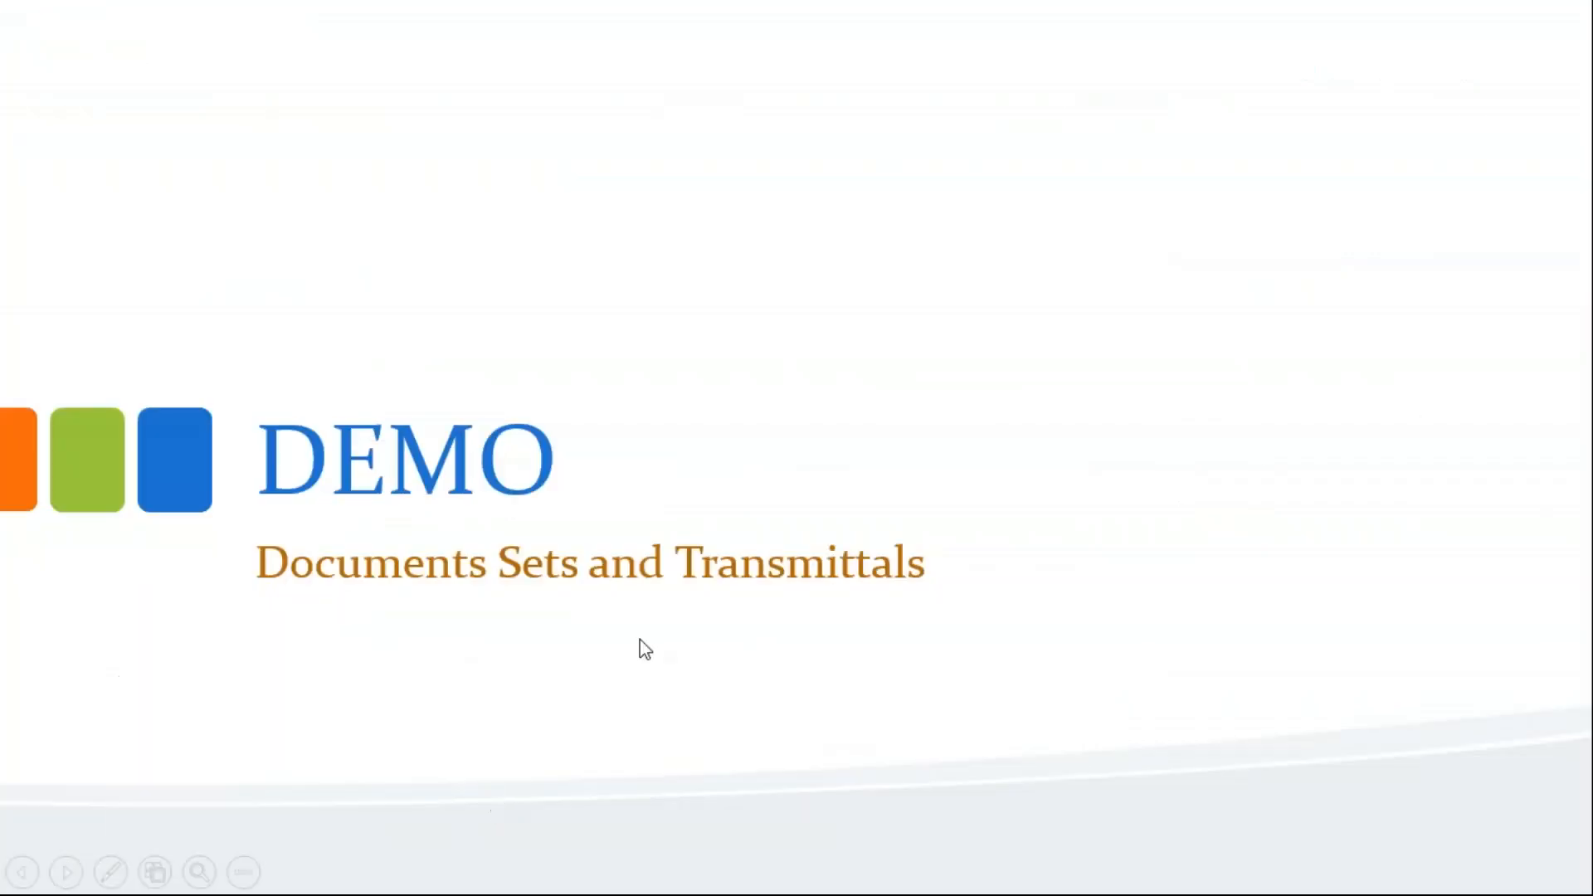
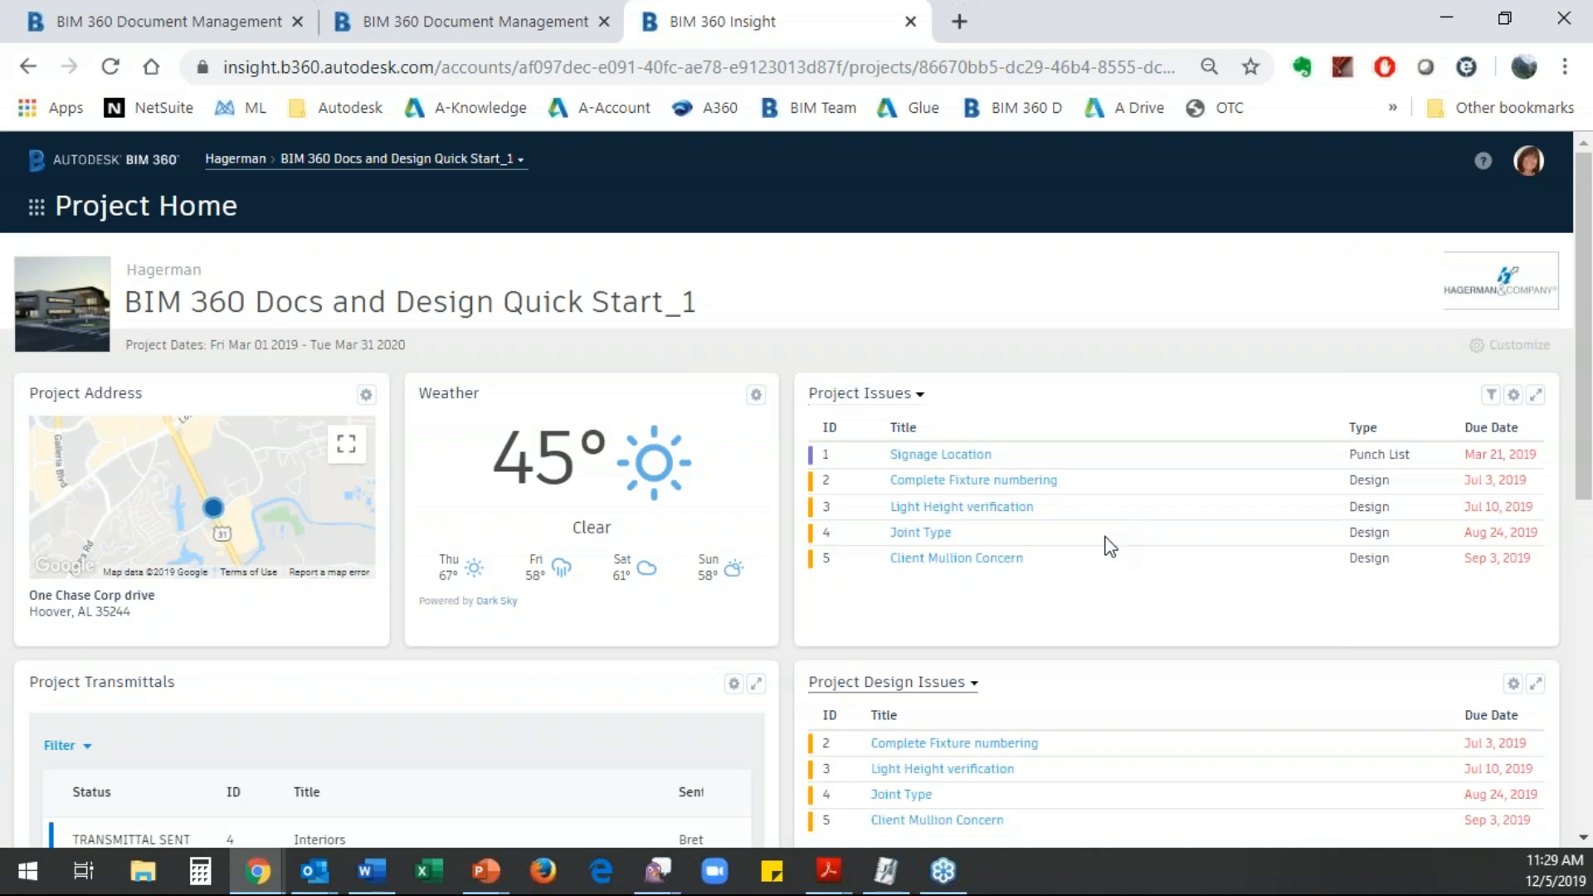
- Review the Project Transmittals card on the Project Home dashboard and examine its configured title and Document Management URL
{"action": "scroll", "coordinate": [1049, 559], "scroll_direction": "down", "scroll_amount": 8}
{"action": "scroll", "coordinate": [1049, 544], "scroll_direction": "up", "scroll_amount": 3}
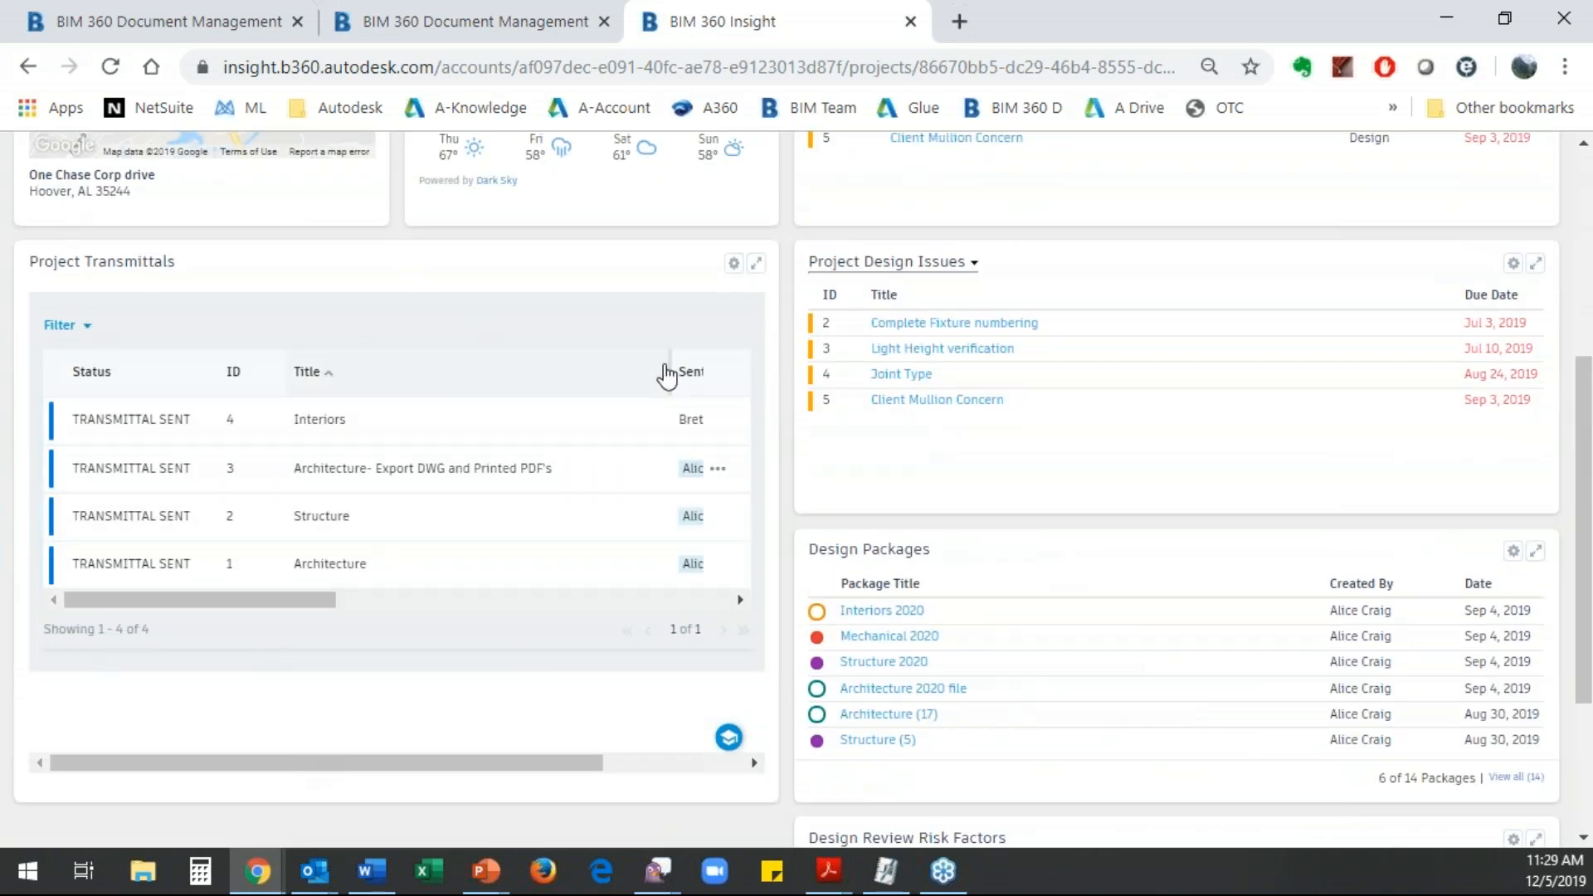
{"action": "left_click", "coordinate": [734, 267]}
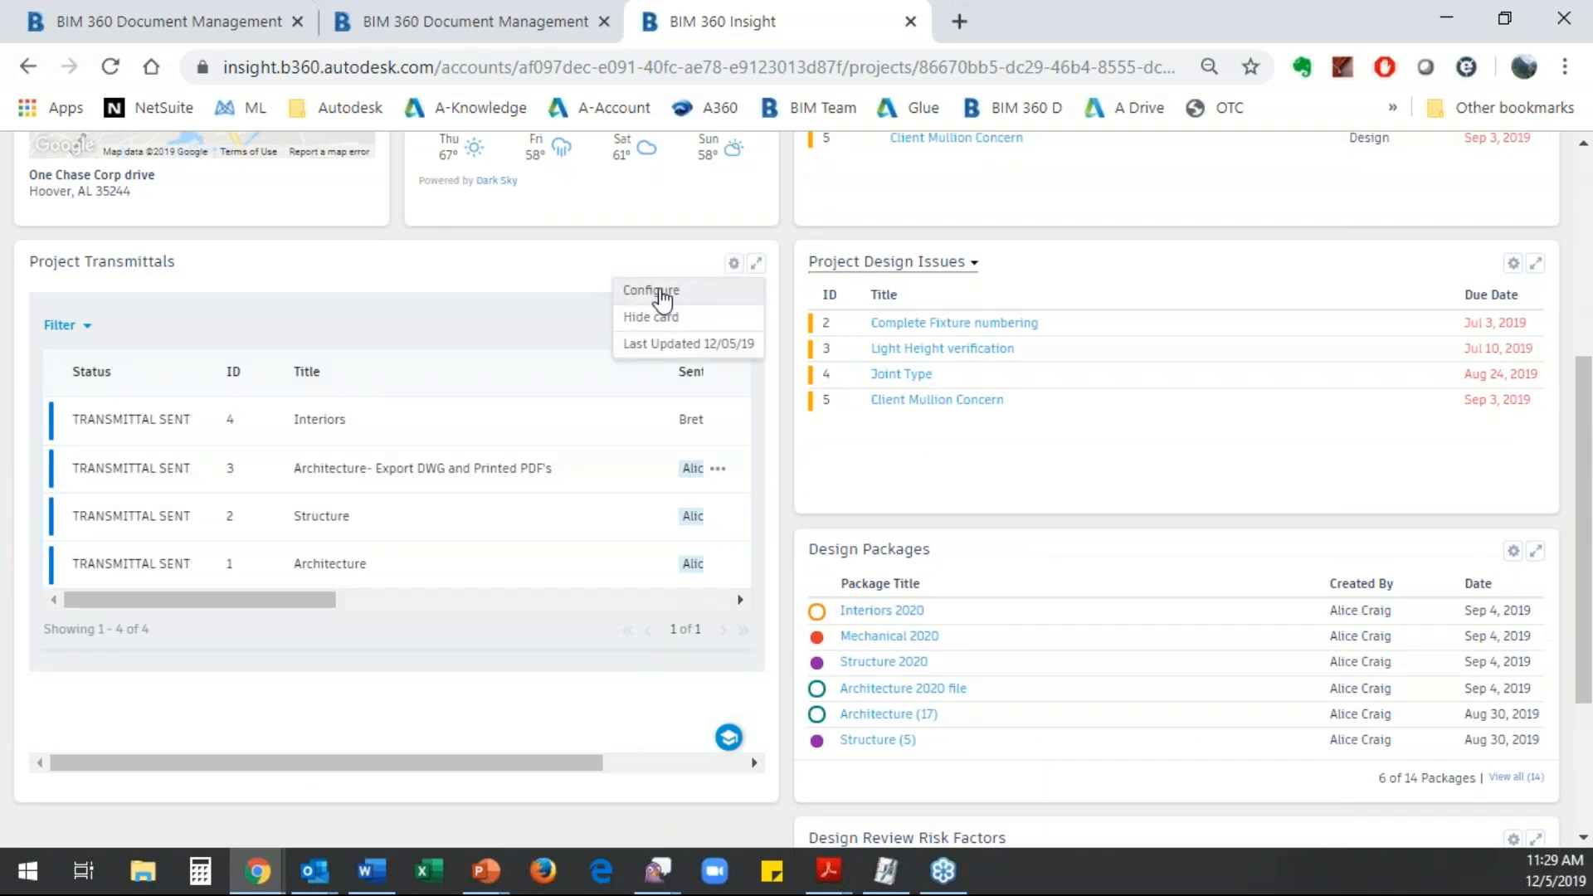
{"action": "left_click", "coordinate": [662, 292]}
{"action": "left_click_drag", "start_coordinate": [681, 543], "coordinate": [523, 569]}
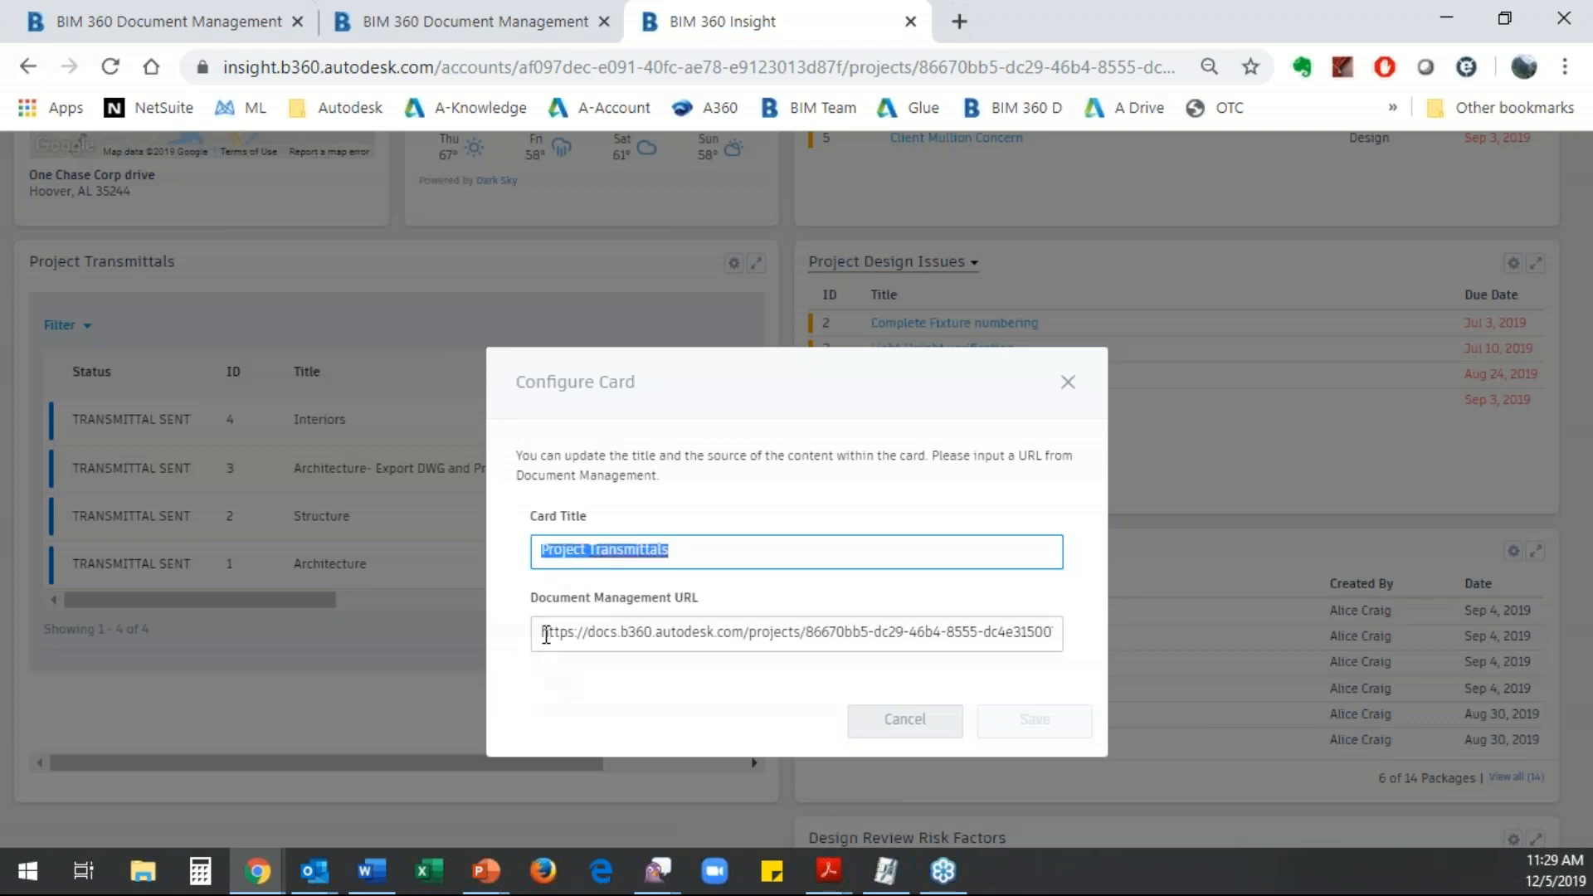
{"action": "left_click_drag", "start_coordinate": [544, 631], "coordinate": [1127, 568]}
{"action": "left_click", "coordinate": [1127, 567]}
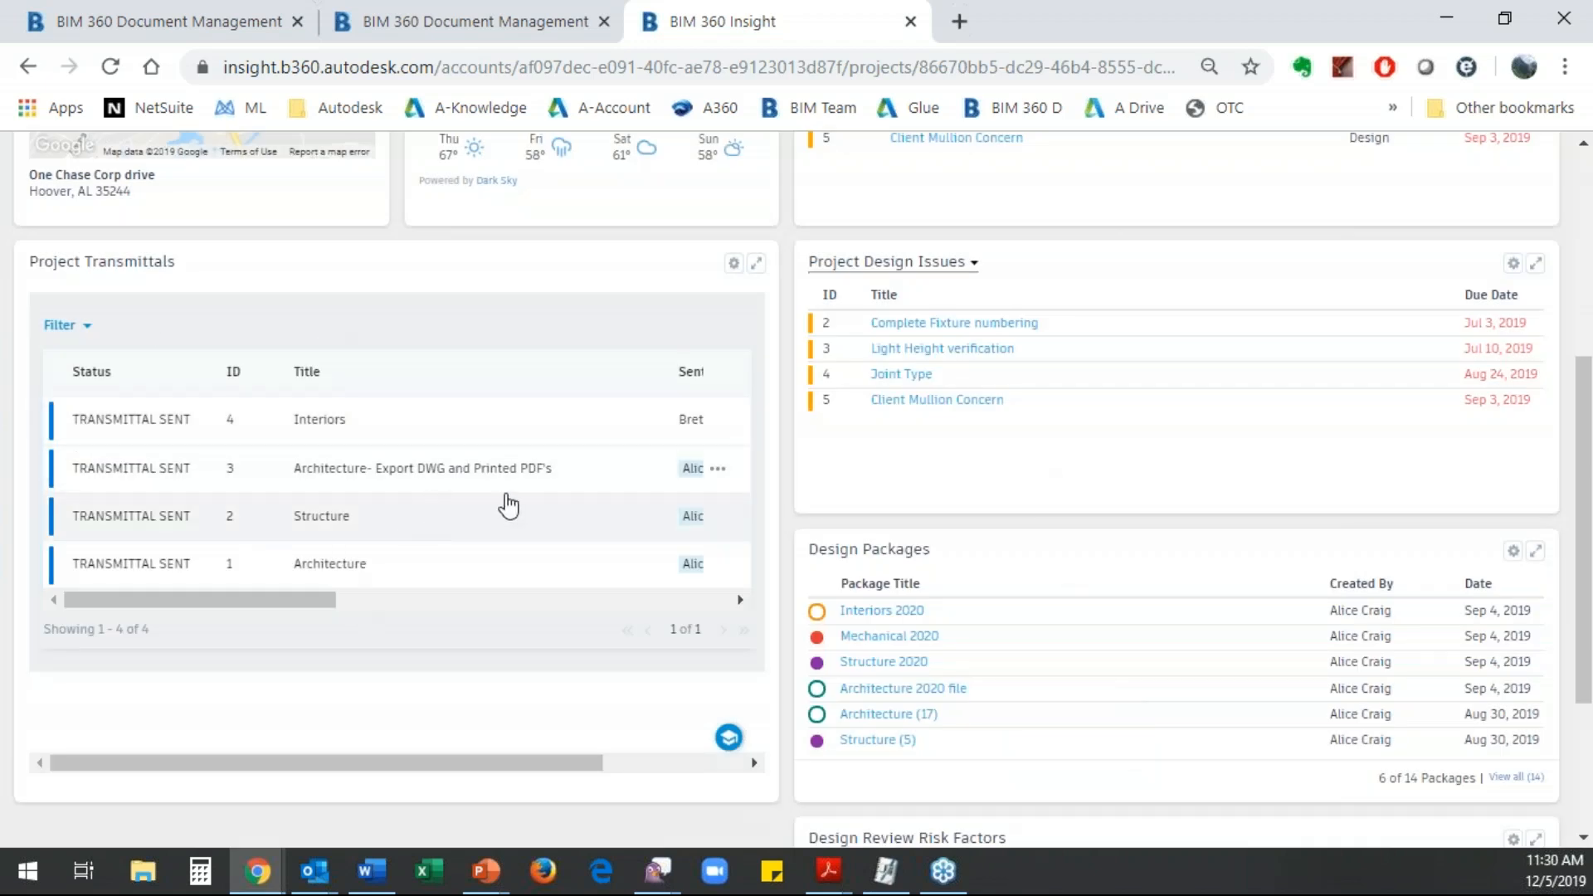
{"action": "scroll", "coordinate": [946, 502], "scroll_direction": "up", "scroll_amount": 5}
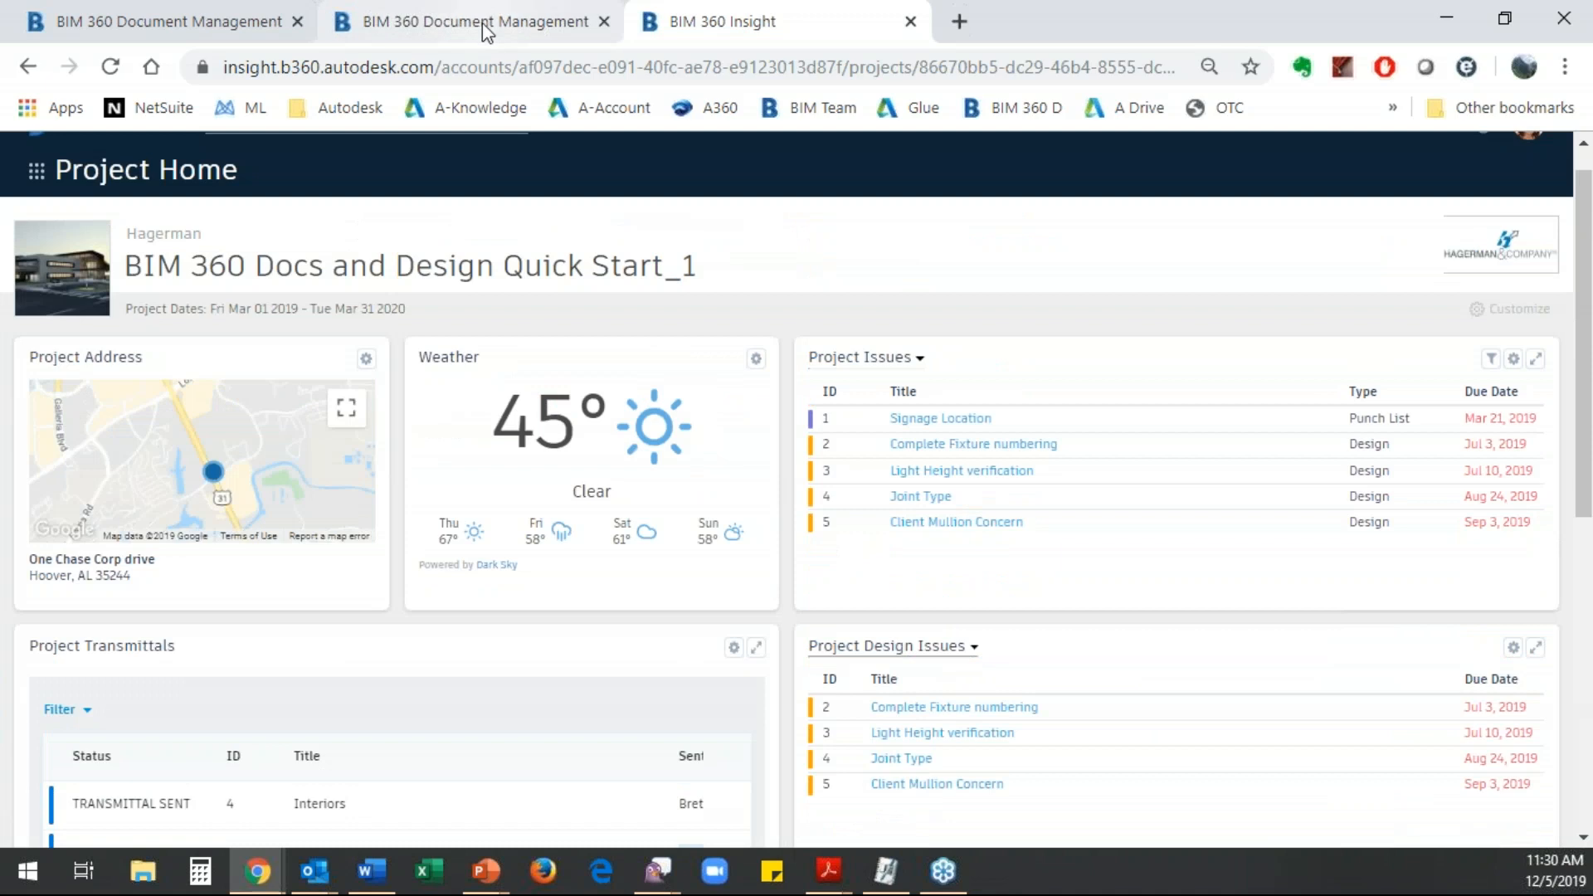
- Show the documents by sets in Document Management, copy that page's URL and return to the Project Home dashboard
{"action": "left_click", "coordinate": [137, 15]}
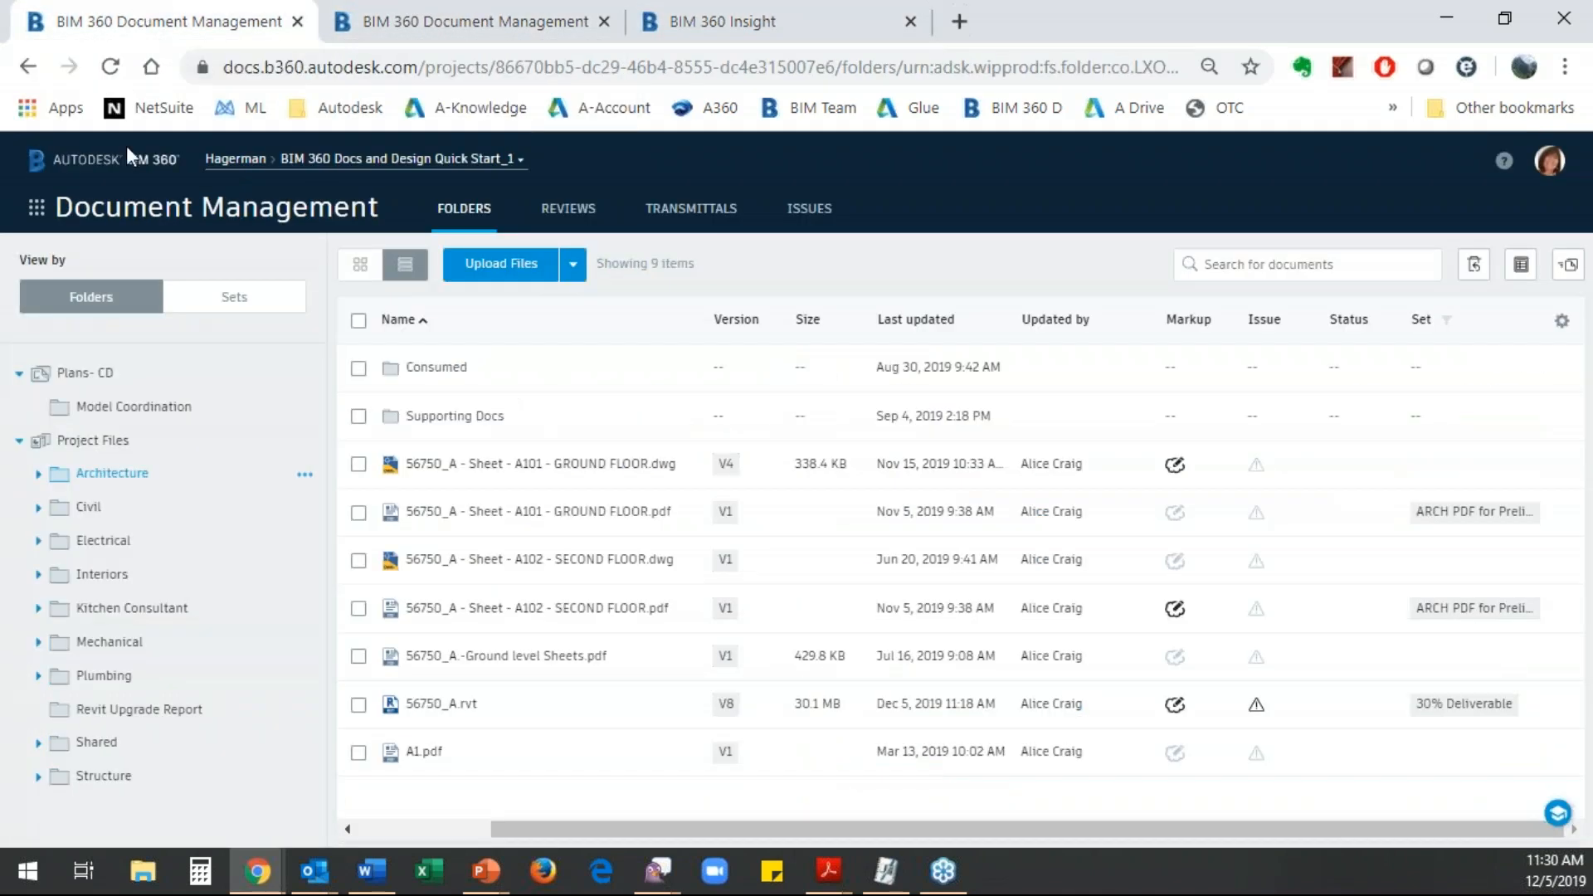
{"action": "left_click", "coordinate": [229, 298]}
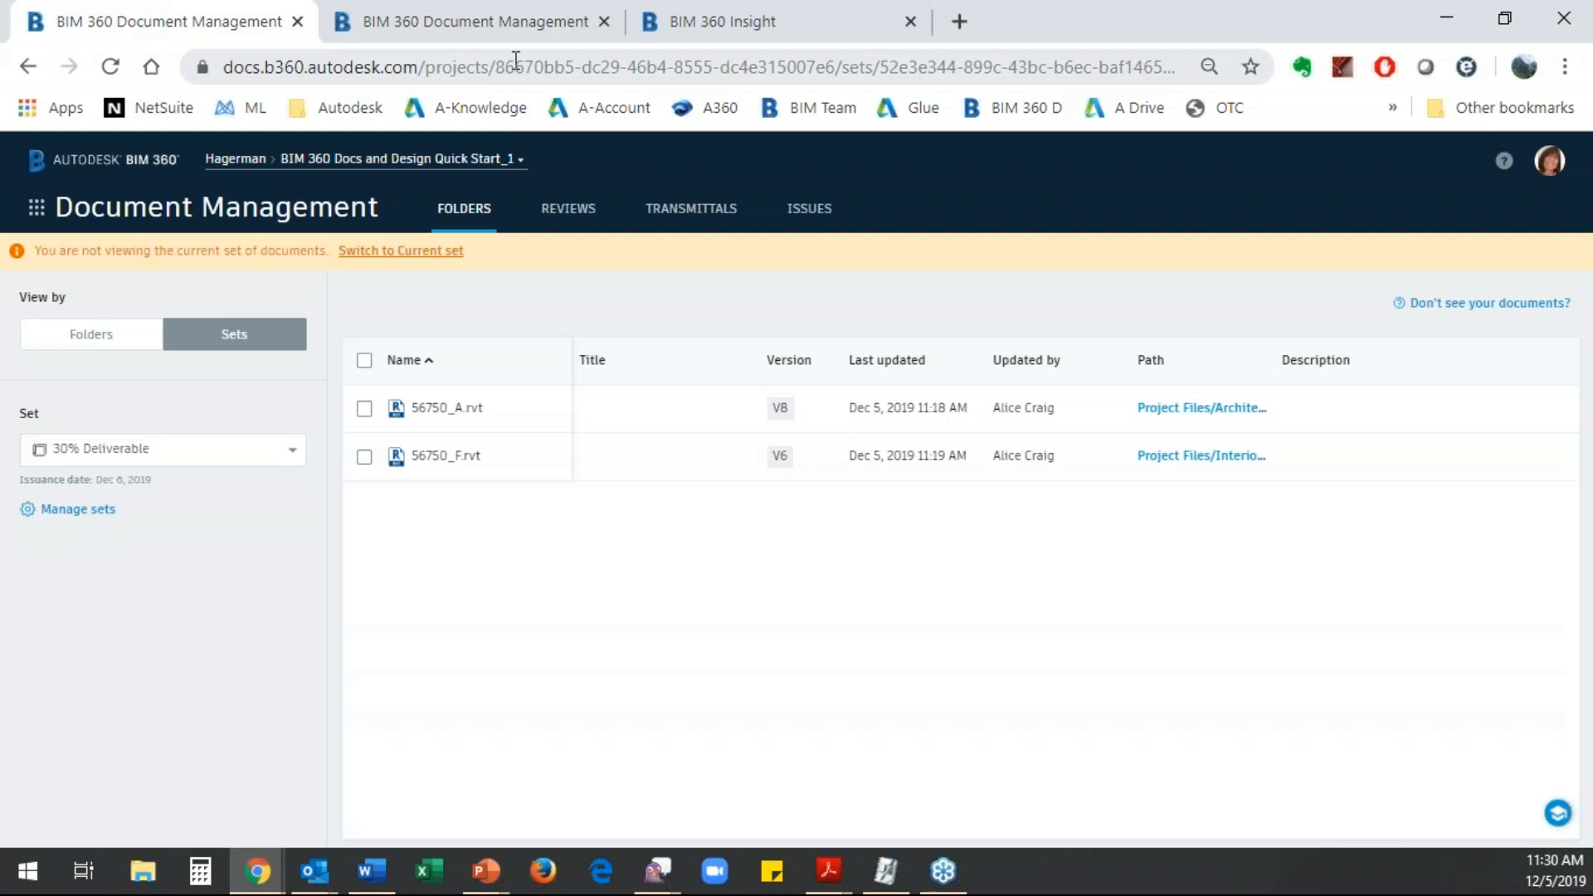
{"action": "left_click", "coordinate": [516, 66]}
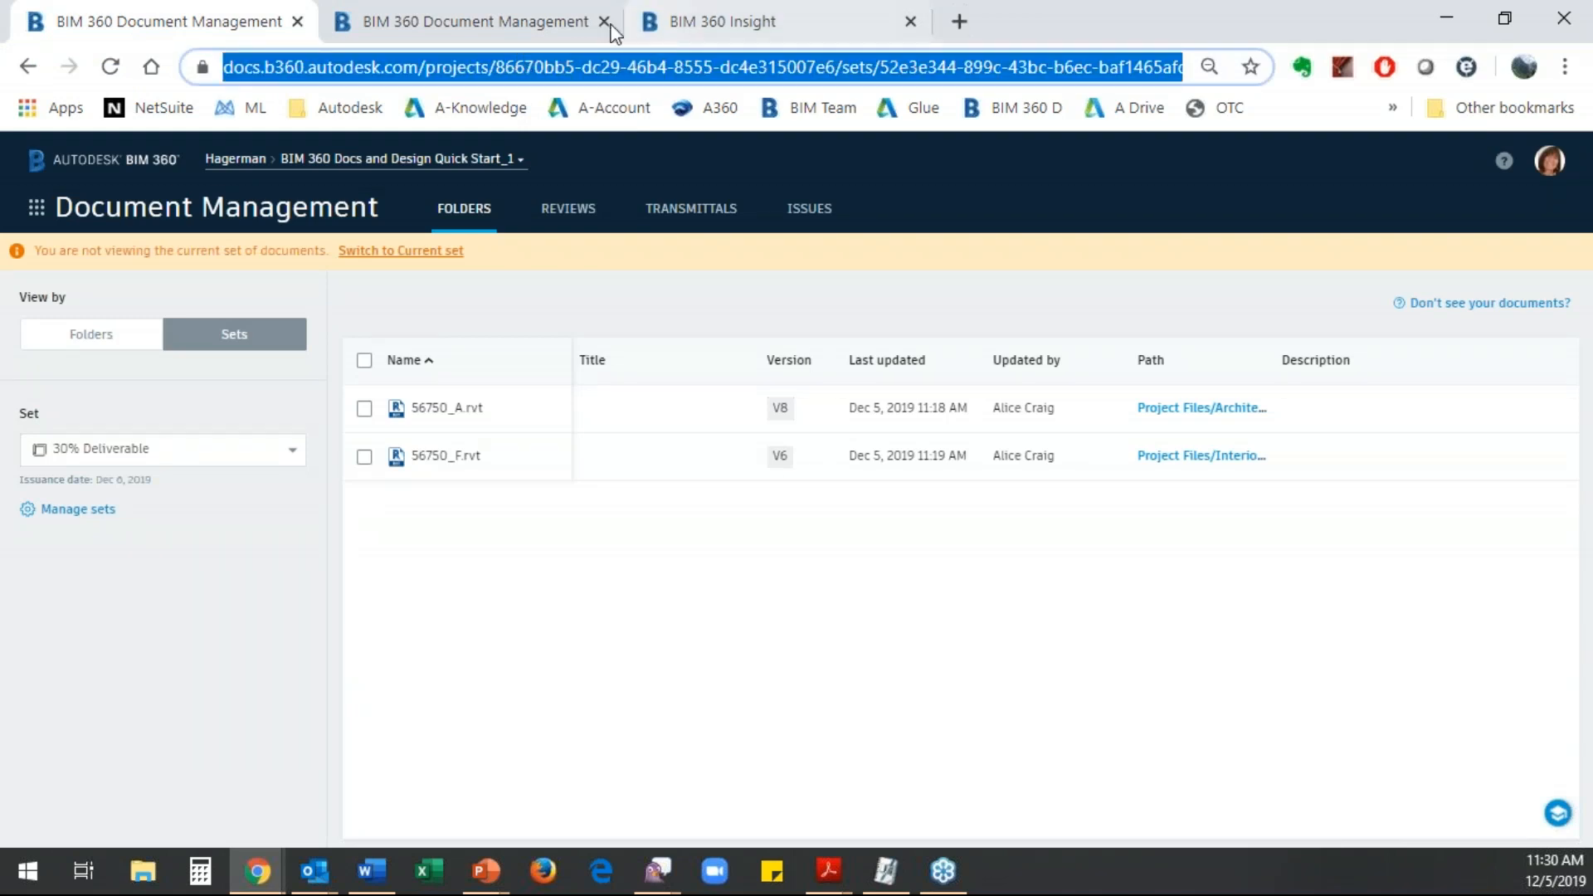
{"action": "left_click", "coordinate": [755, 18]}
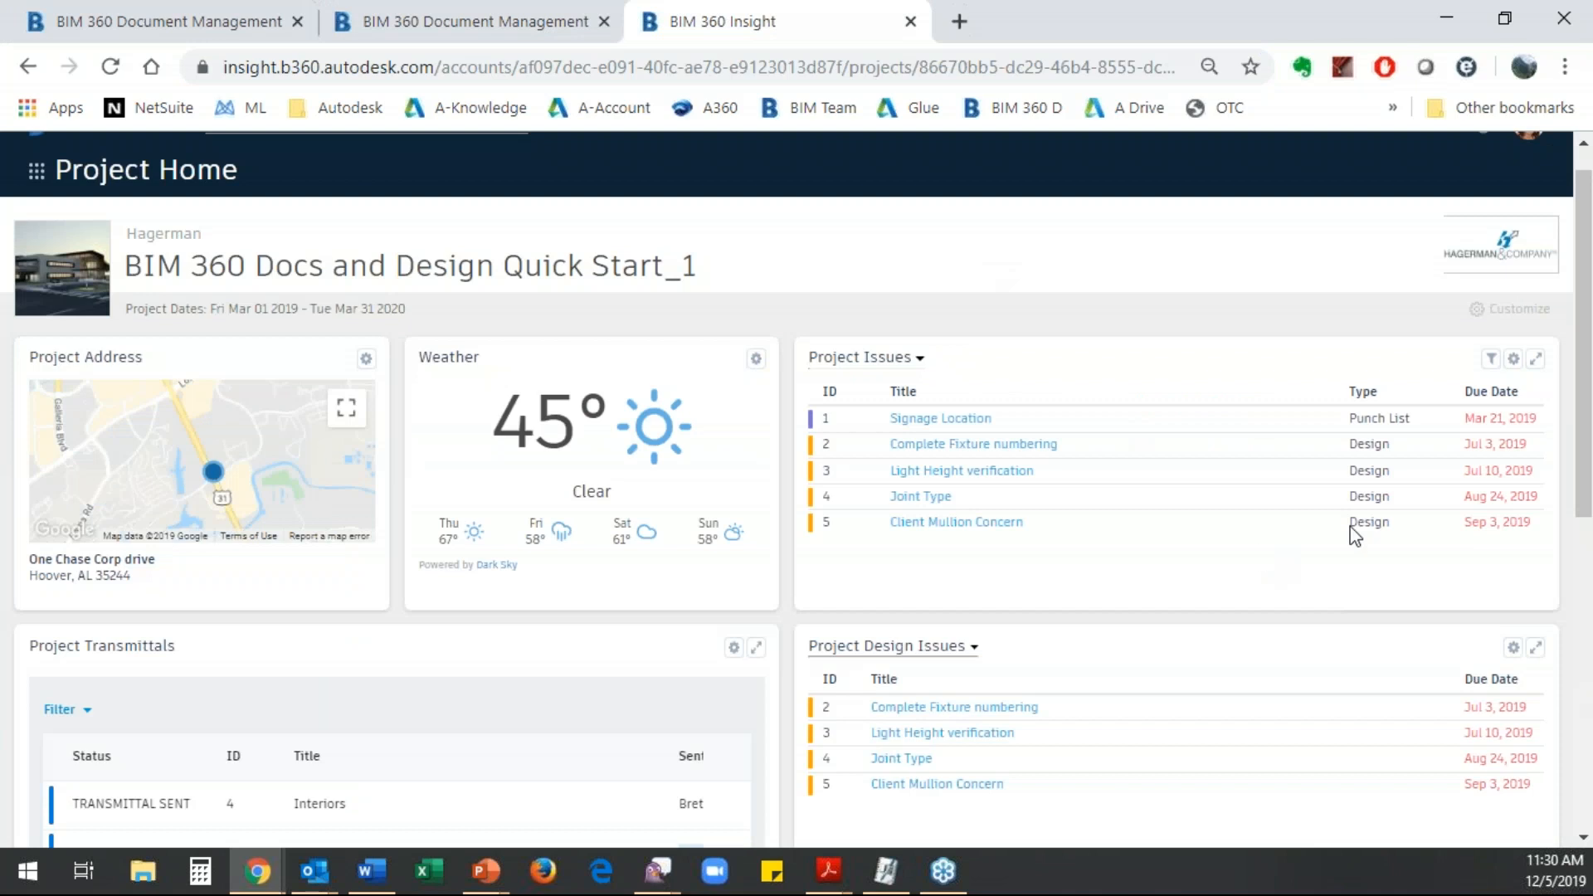
- Start customizing the dashboard and select the BIM 360 Project Design card in the Card Library
{"action": "left_click", "coordinate": [1518, 309]}
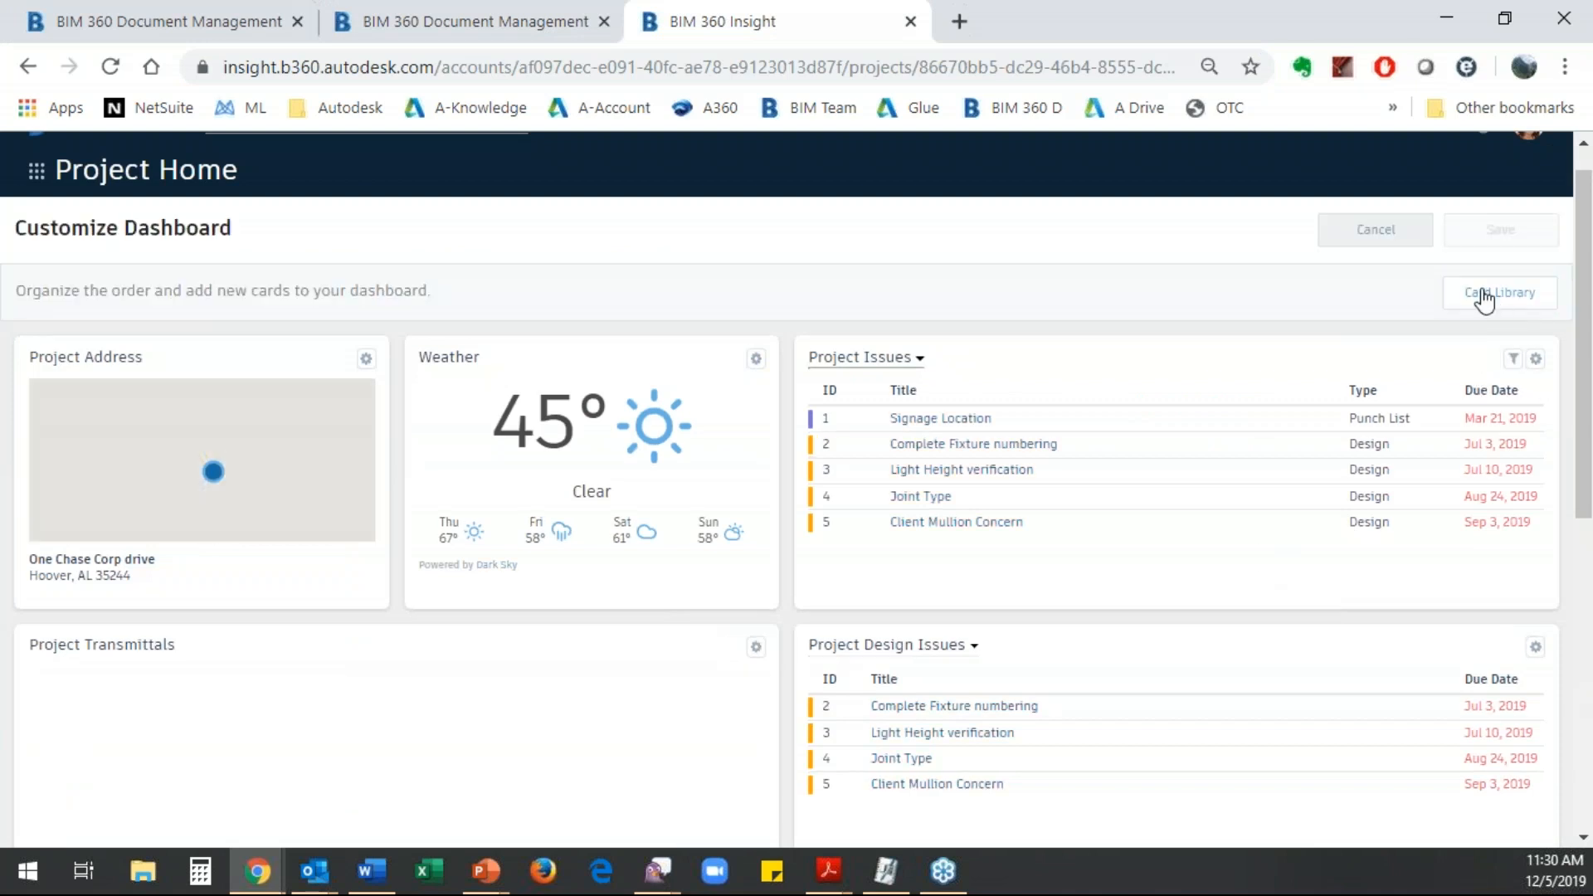
{"action": "left_click", "coordinate": [1486, 298]}
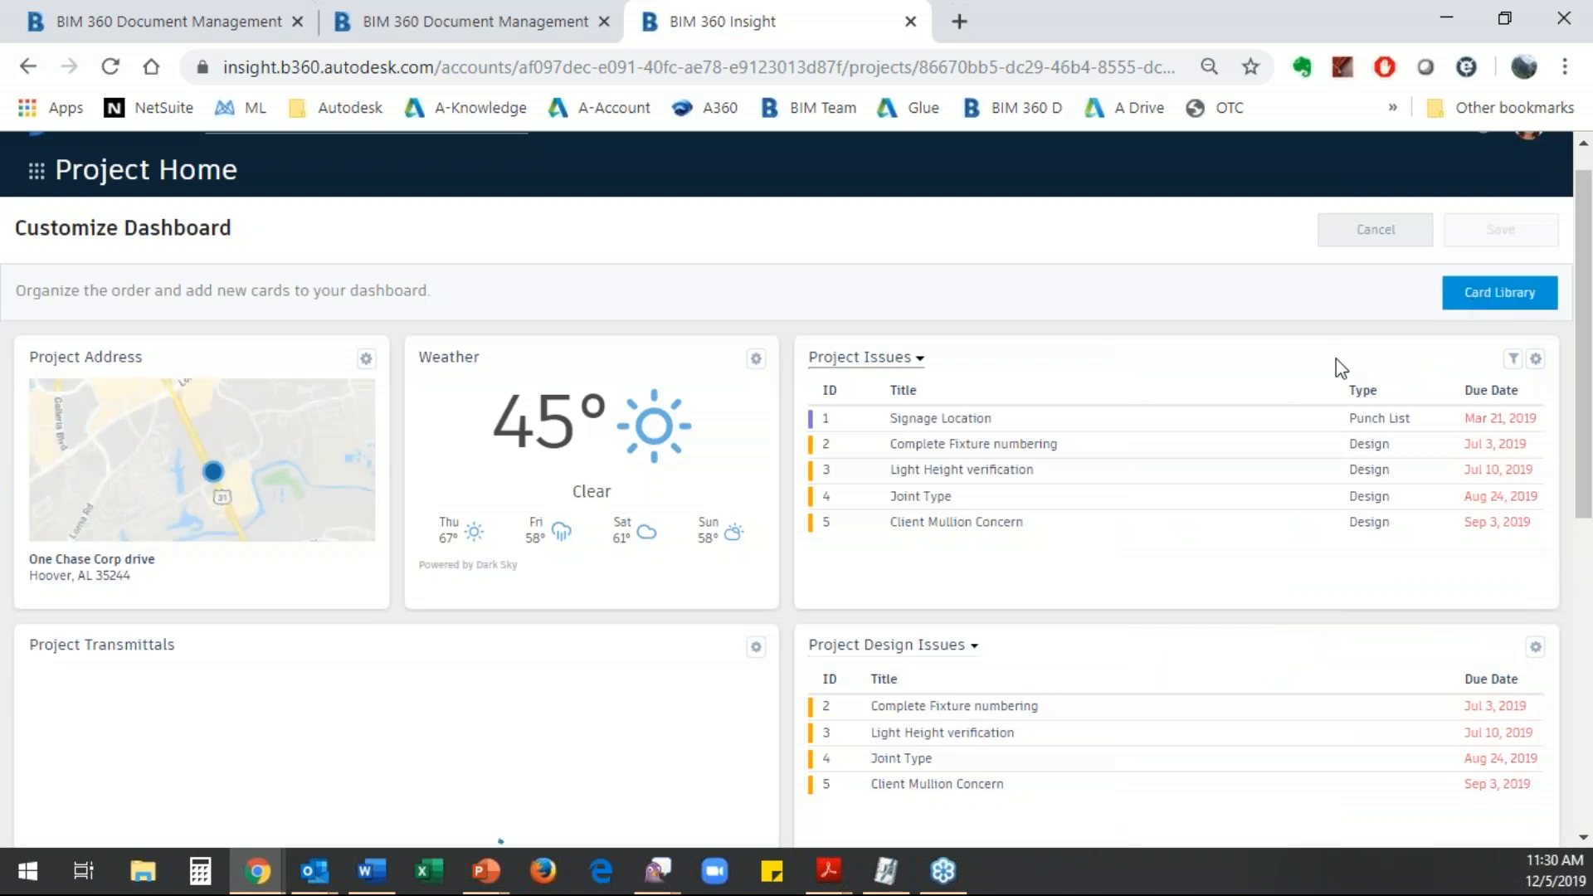
{"action": "scroll", "coordinate": [751, 703], "scroll_direction": "down", "scroll_amount": 5}
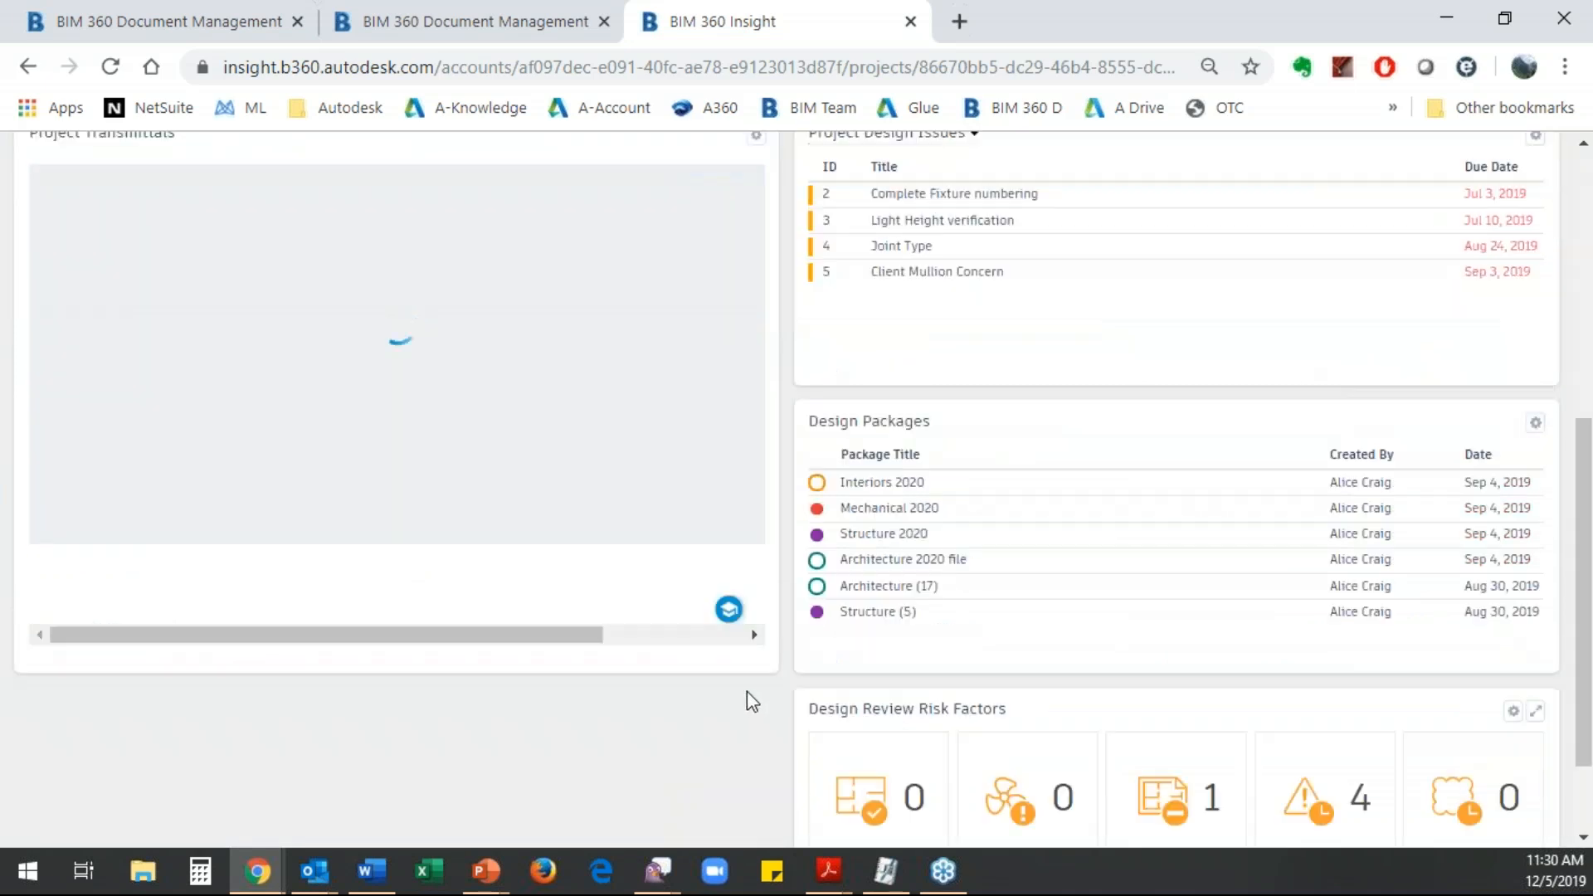
{"action": "scroll", "coordinate": [721, 704], "scroll_direction": "up", "scroll_amount": 5}
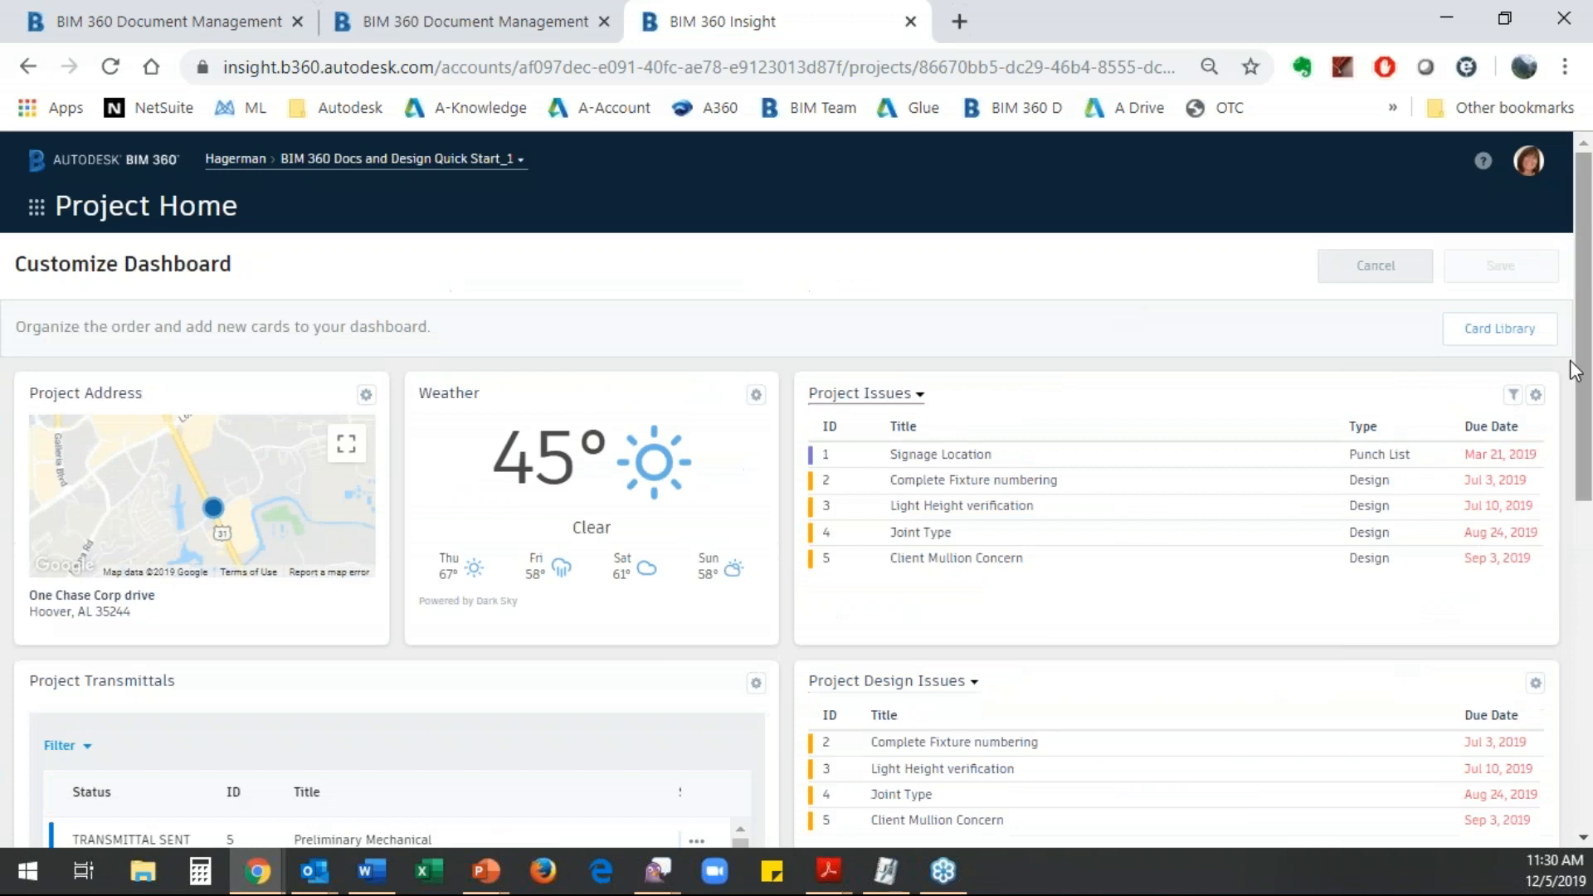
{"action": "left_click", "coordinate": [1506, 330]}
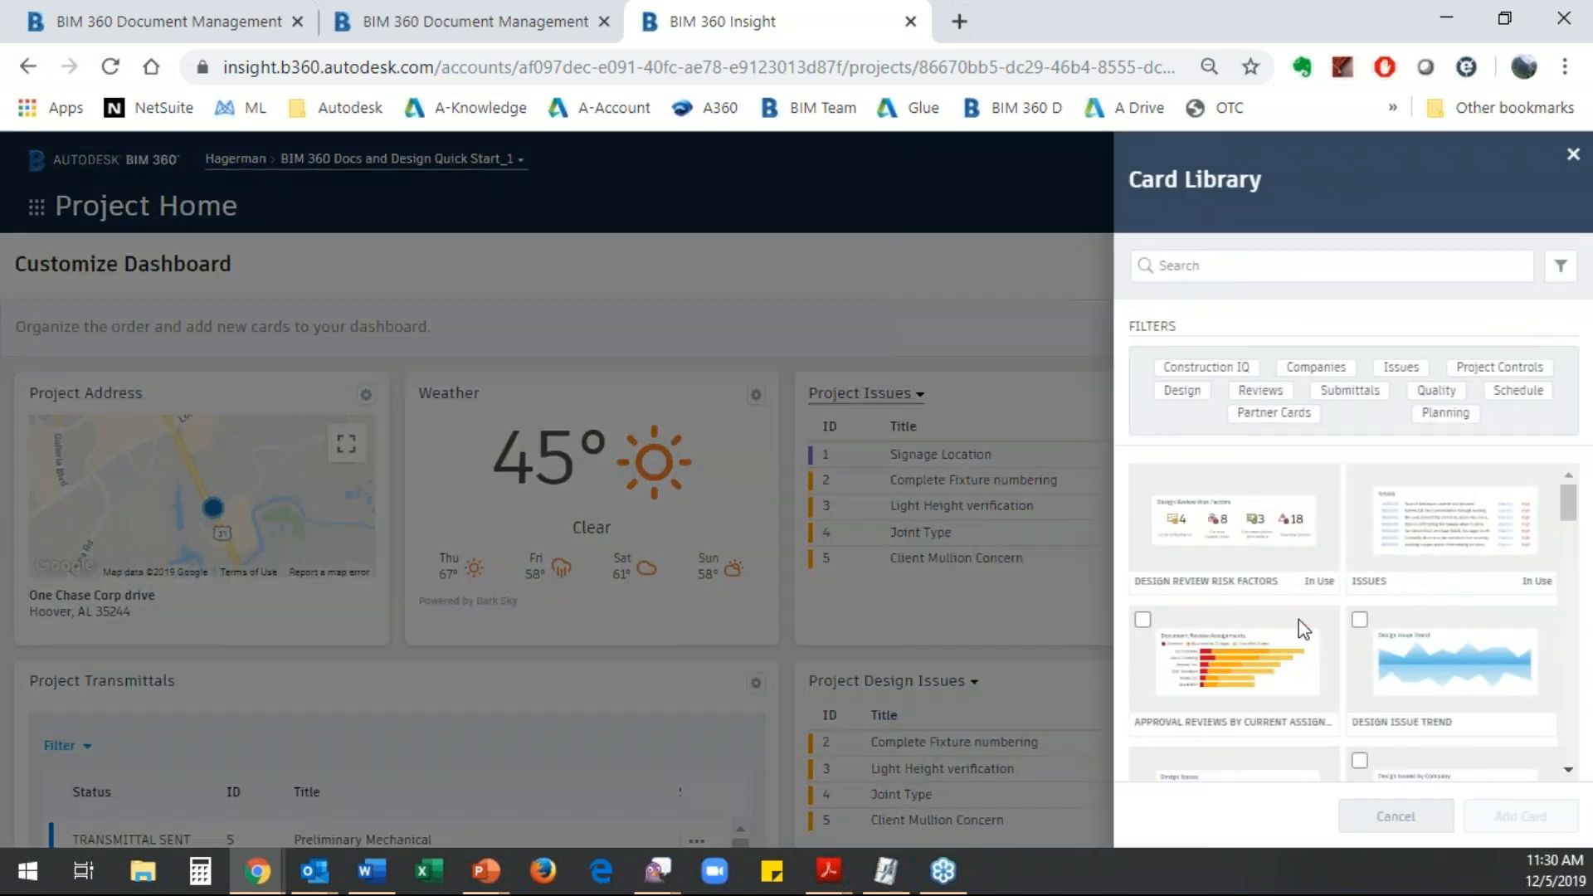
{"action": "scroll", "coordinate": [1328, 587], "scroll_direction": "down", "scroll_amount": 4}
{"action": "scroll", "coordinate": [1408, 581], "scroll_direction": "up", "scroll_amount": 2}
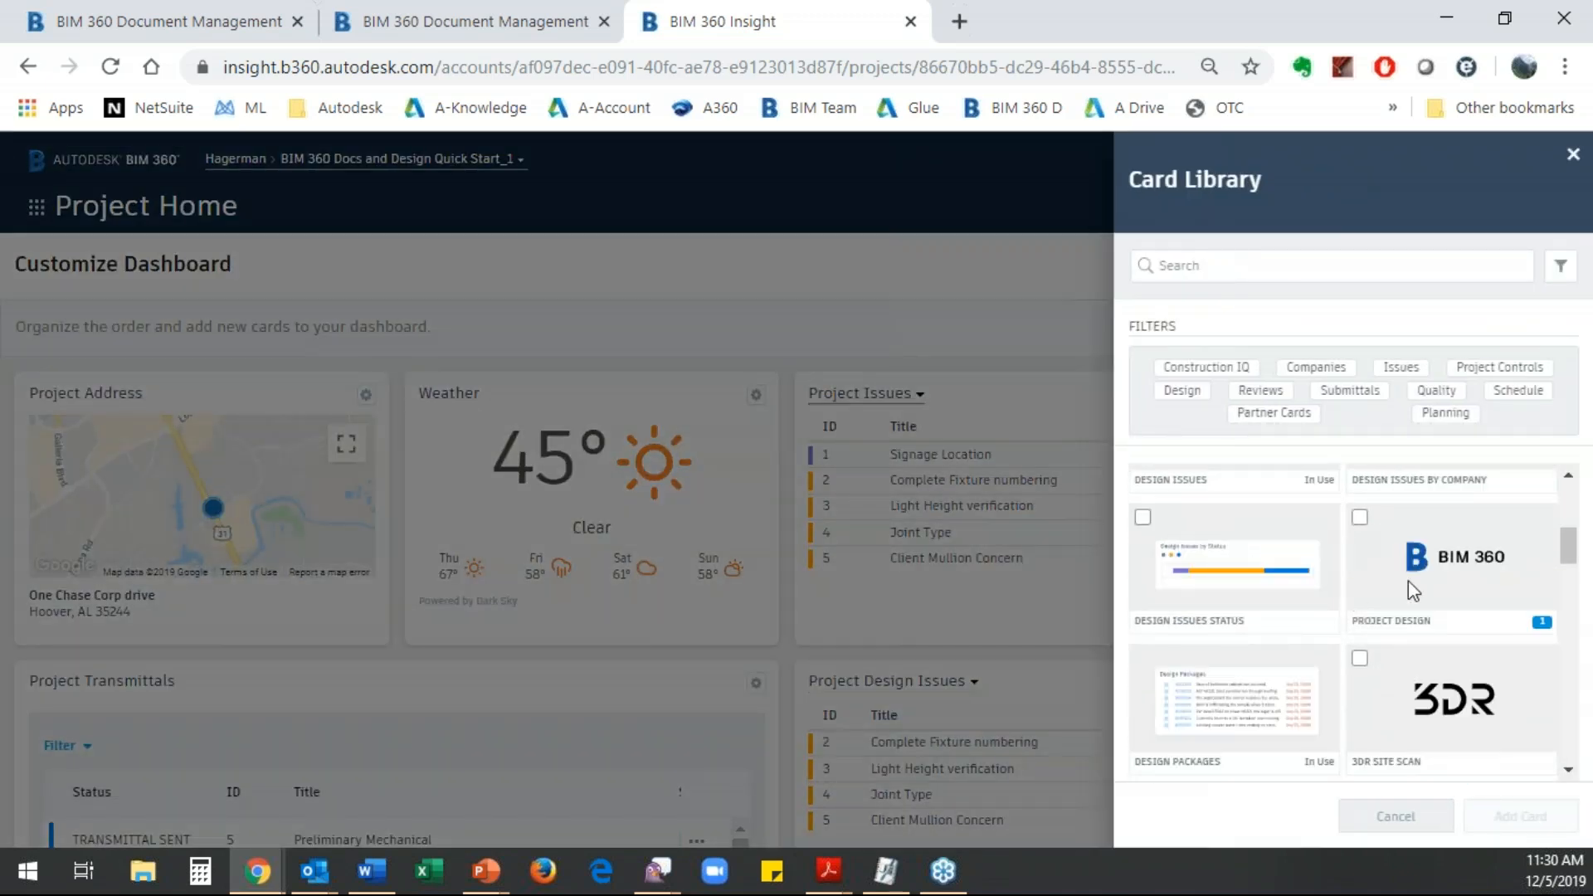
{"action": "left_click", "coordinate": [1360, 517]}
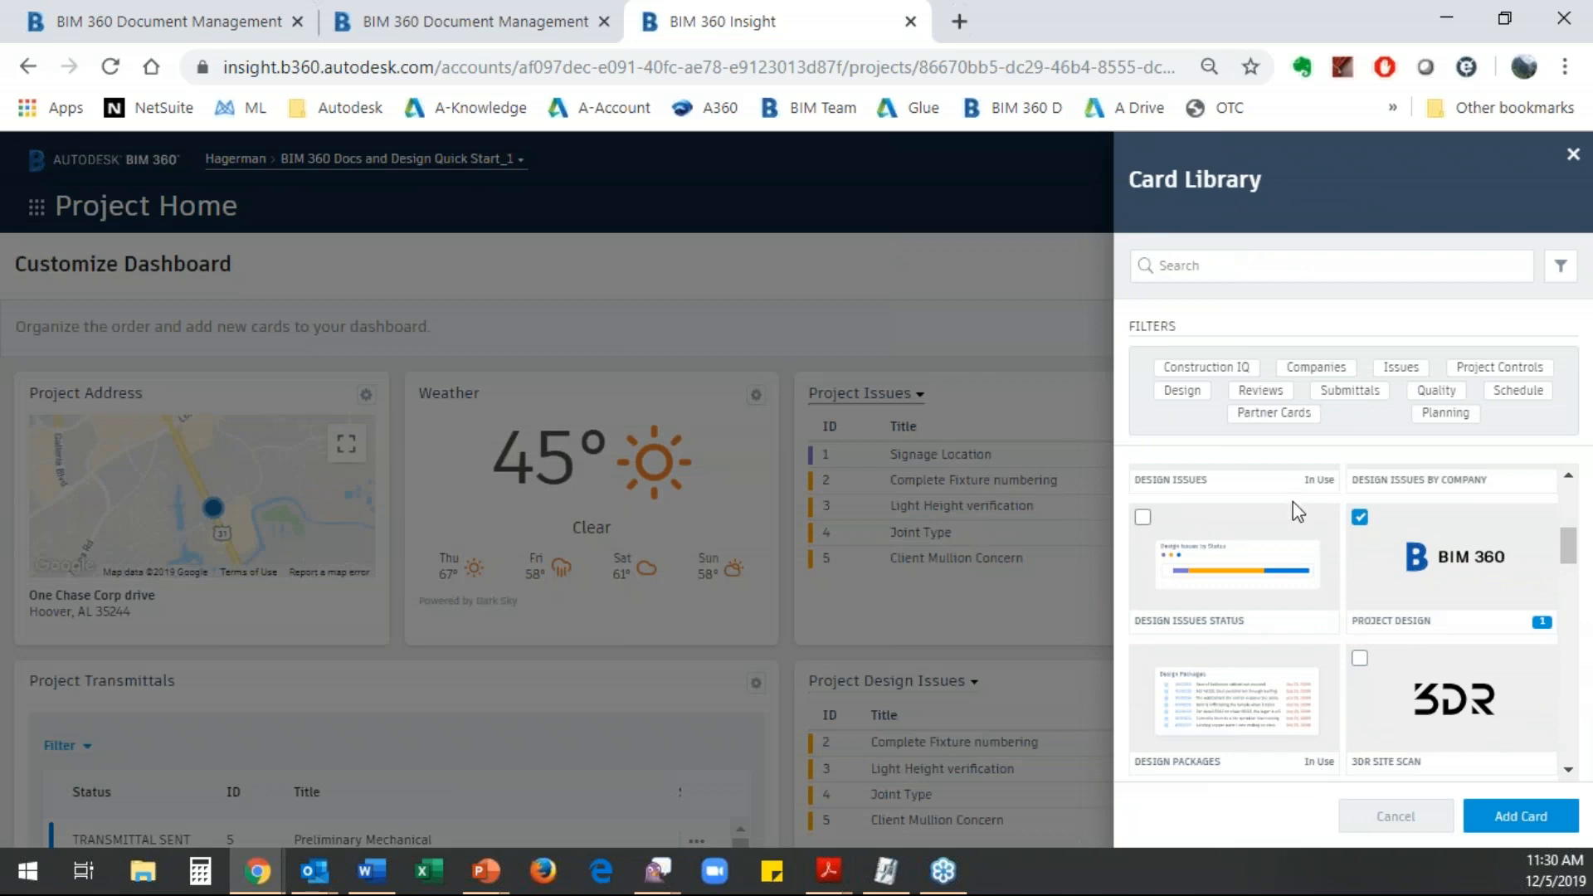
- Browse the remaining partner cards in the library and add the selected Project Design card to the dashboard
{"action": "scroll", "coordinate": [1295, 605], "scroll_direction": "down", "scroll_amount": 8}
{"action": "scroll", "coordinate": [1299, 611], "scroll_direction": "down", "scroll_amount": 6}
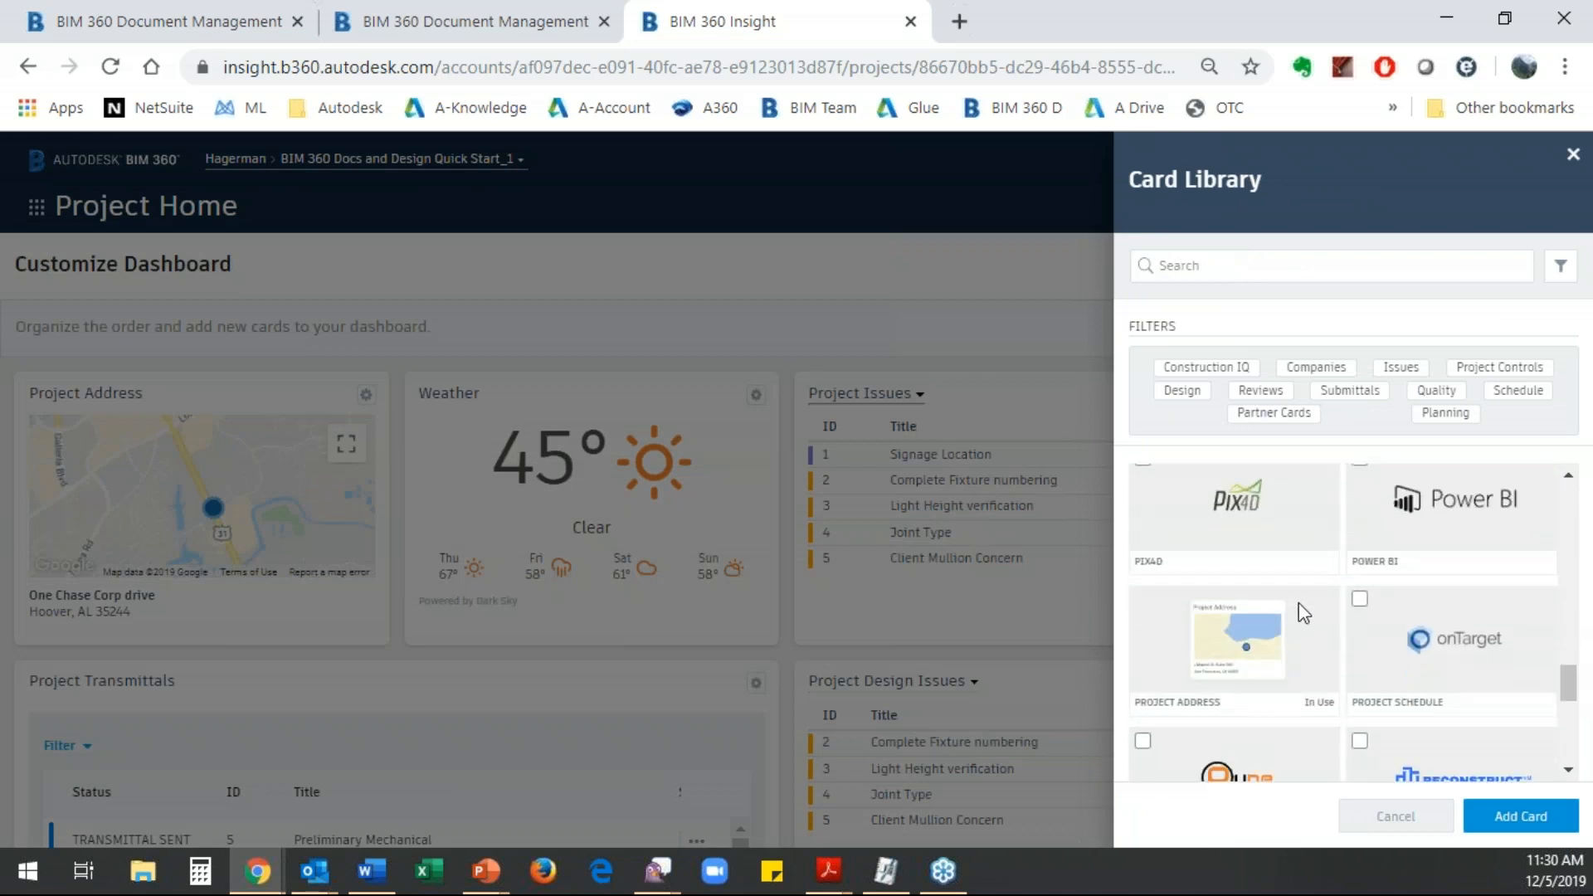
{"action": "scroll", "coordinate": [1283, 600], "scroll_direction": "down", "scroll_amount": 4}
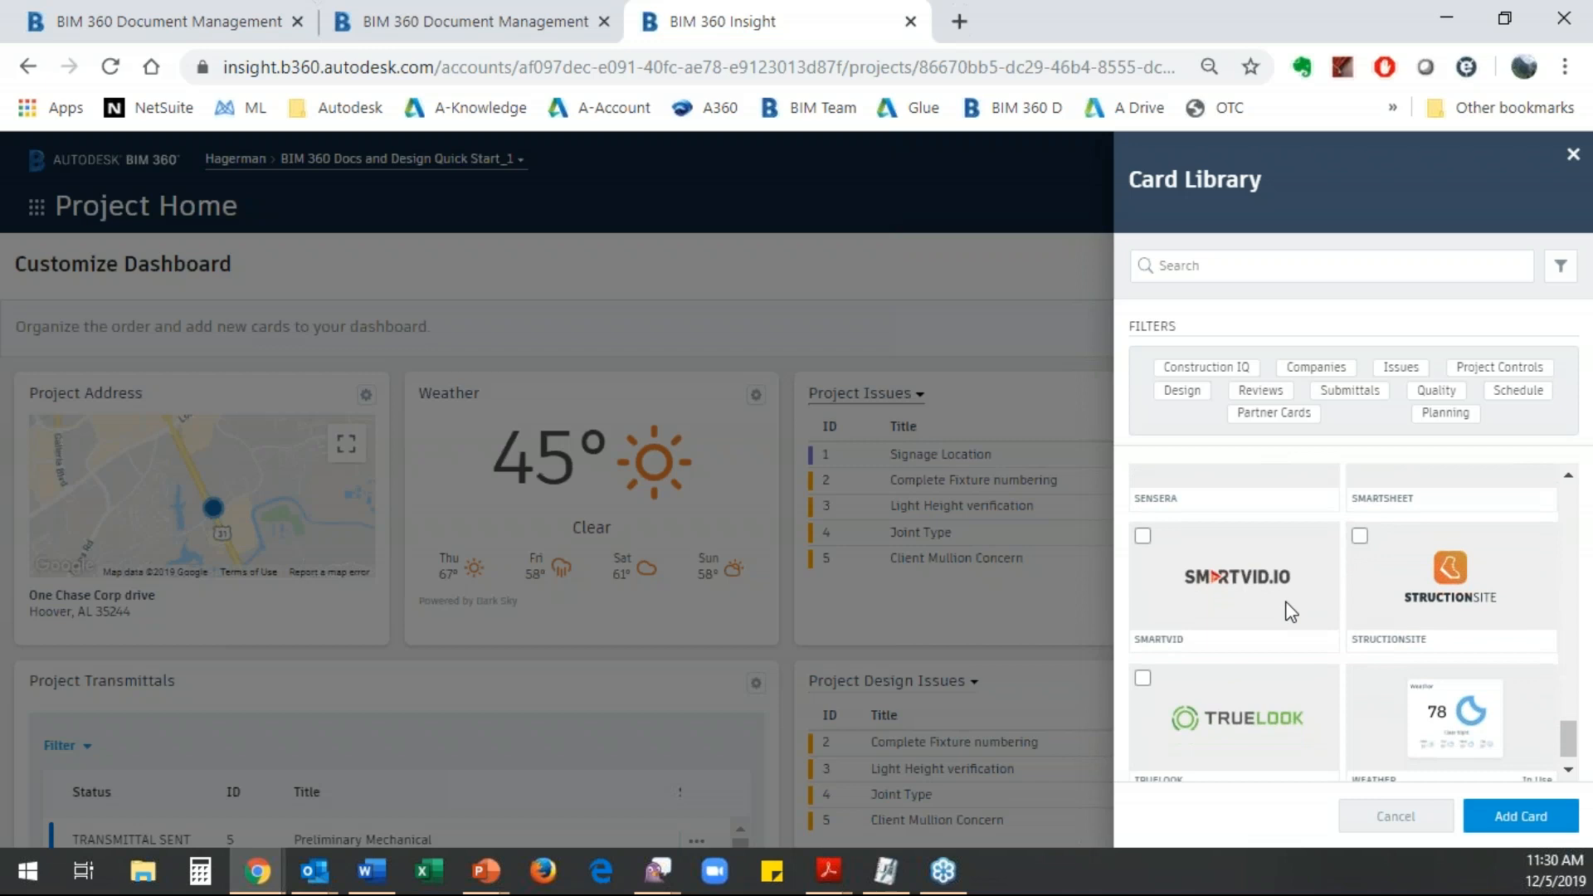
{"action": "scroll", "coordinate": [1299, 620], "scroll_direction": "up", "scroll_amount": 5}
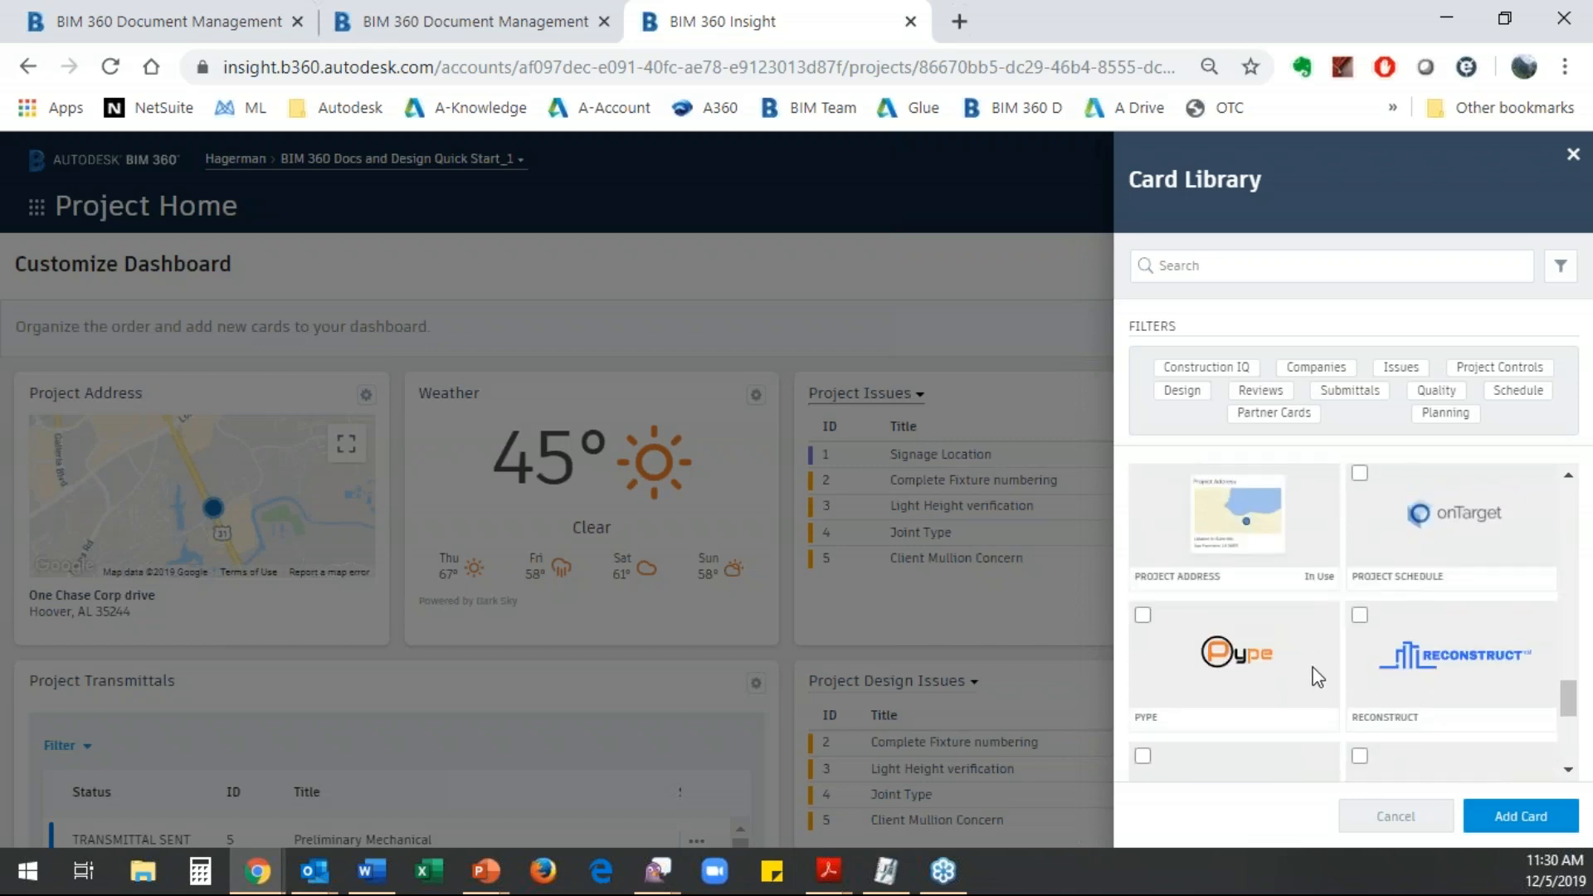
{"action": "scroll", "coordinate": [1315, 656], "scroll_direction": "up", "scroll_amount": 3}
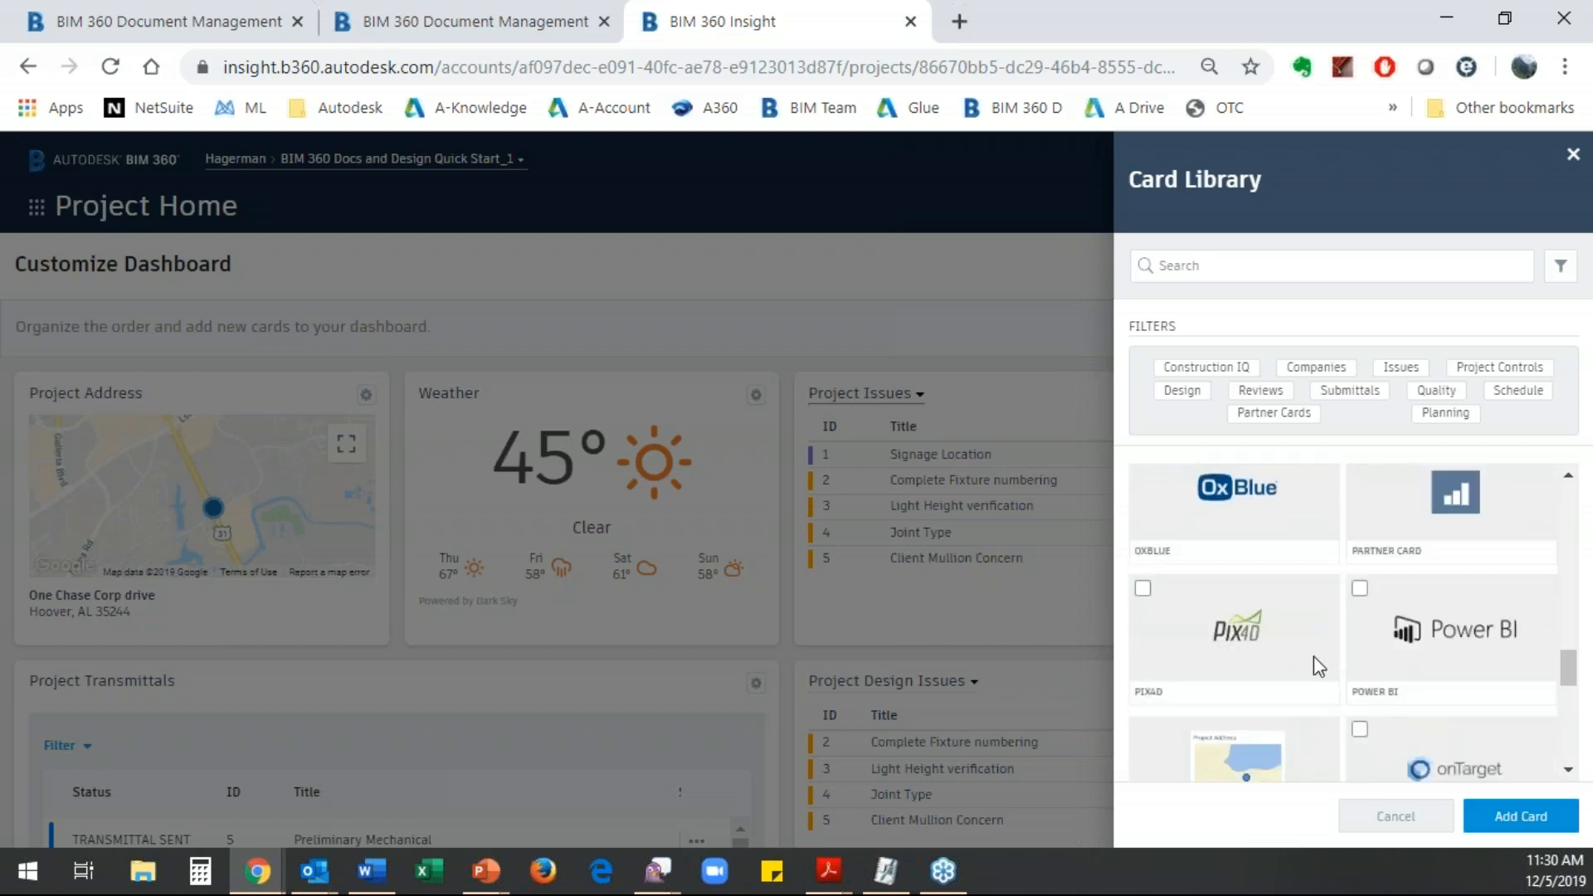
{"action": "scroll", "coordinate": [1297, 635], "scroll_direction": "up", "scroll_amount": 3}
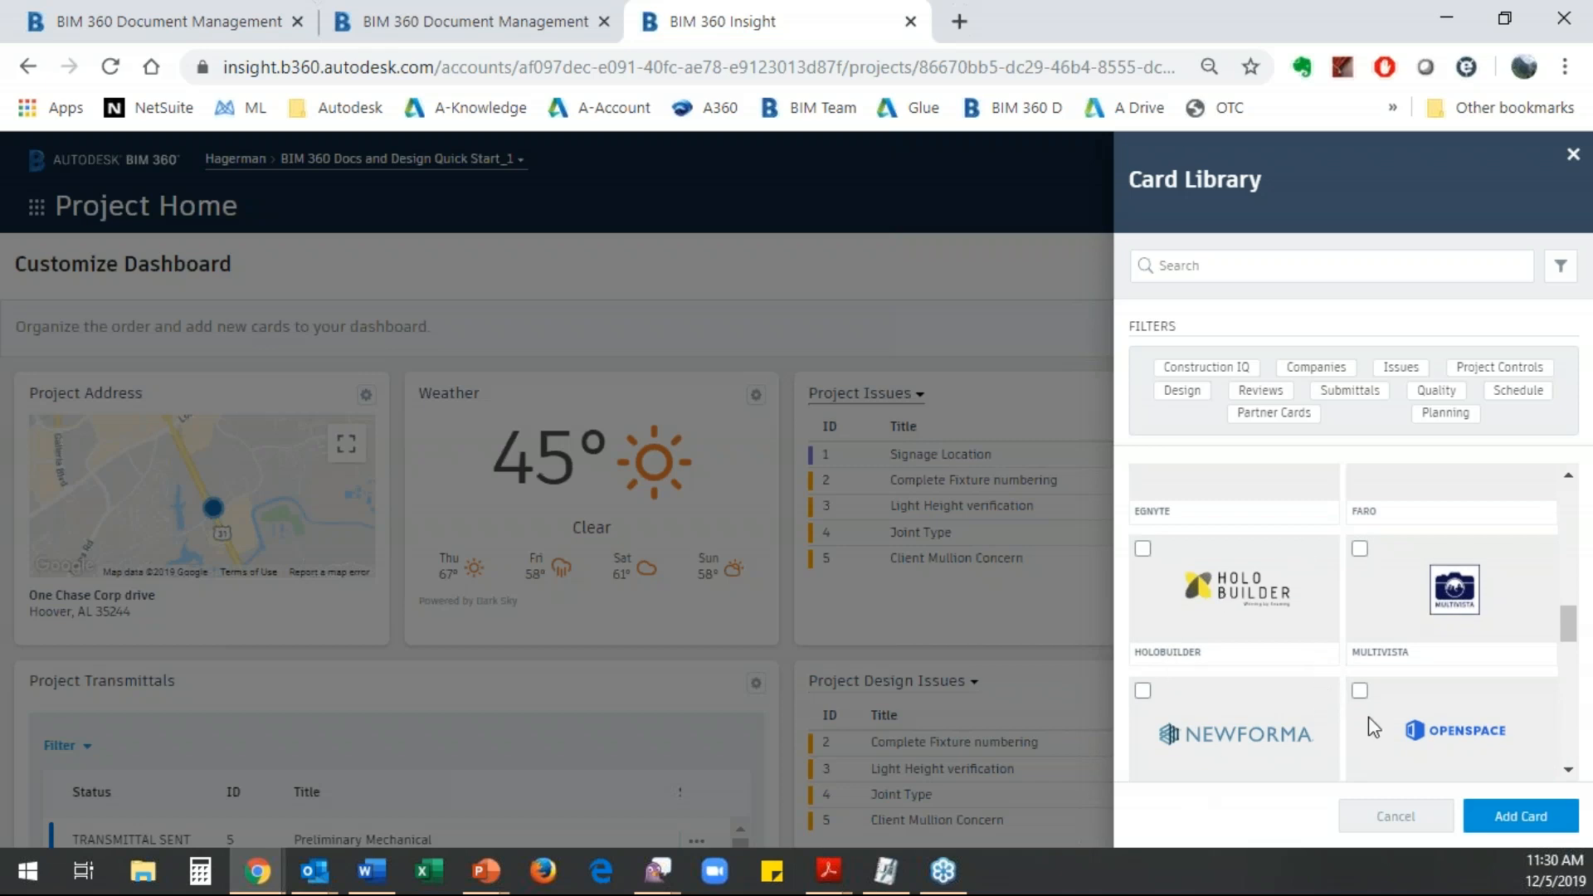
{"action": "scroll", "coordinate": [1299, 675], "scroll_direction": "up", "scroll_amount": 10}
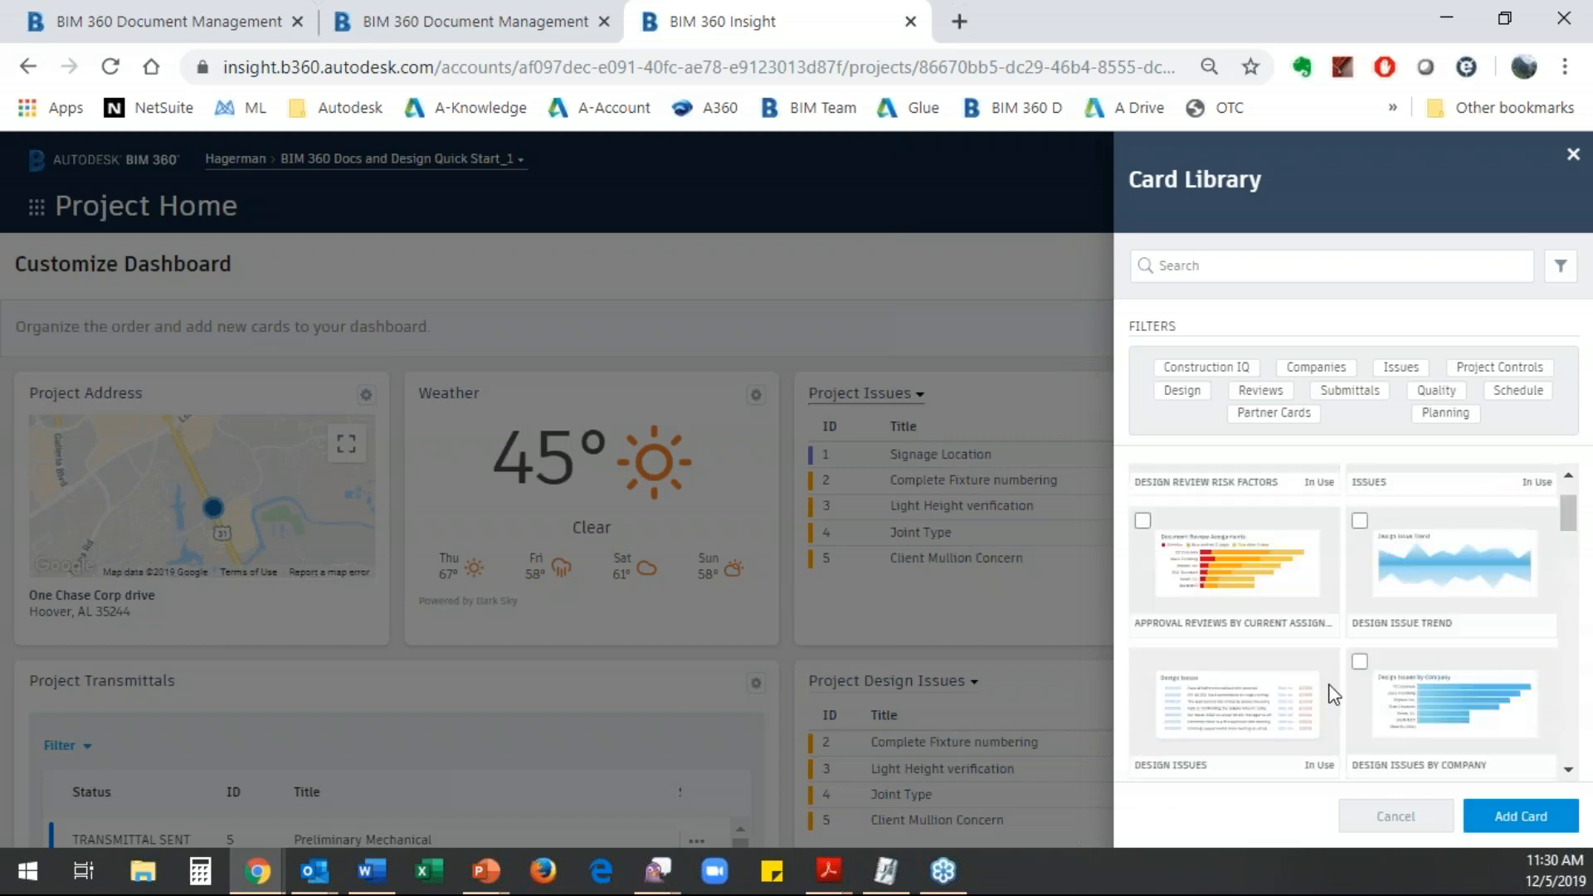
{"action": "left_click", "coordinate": [1520, 822]}
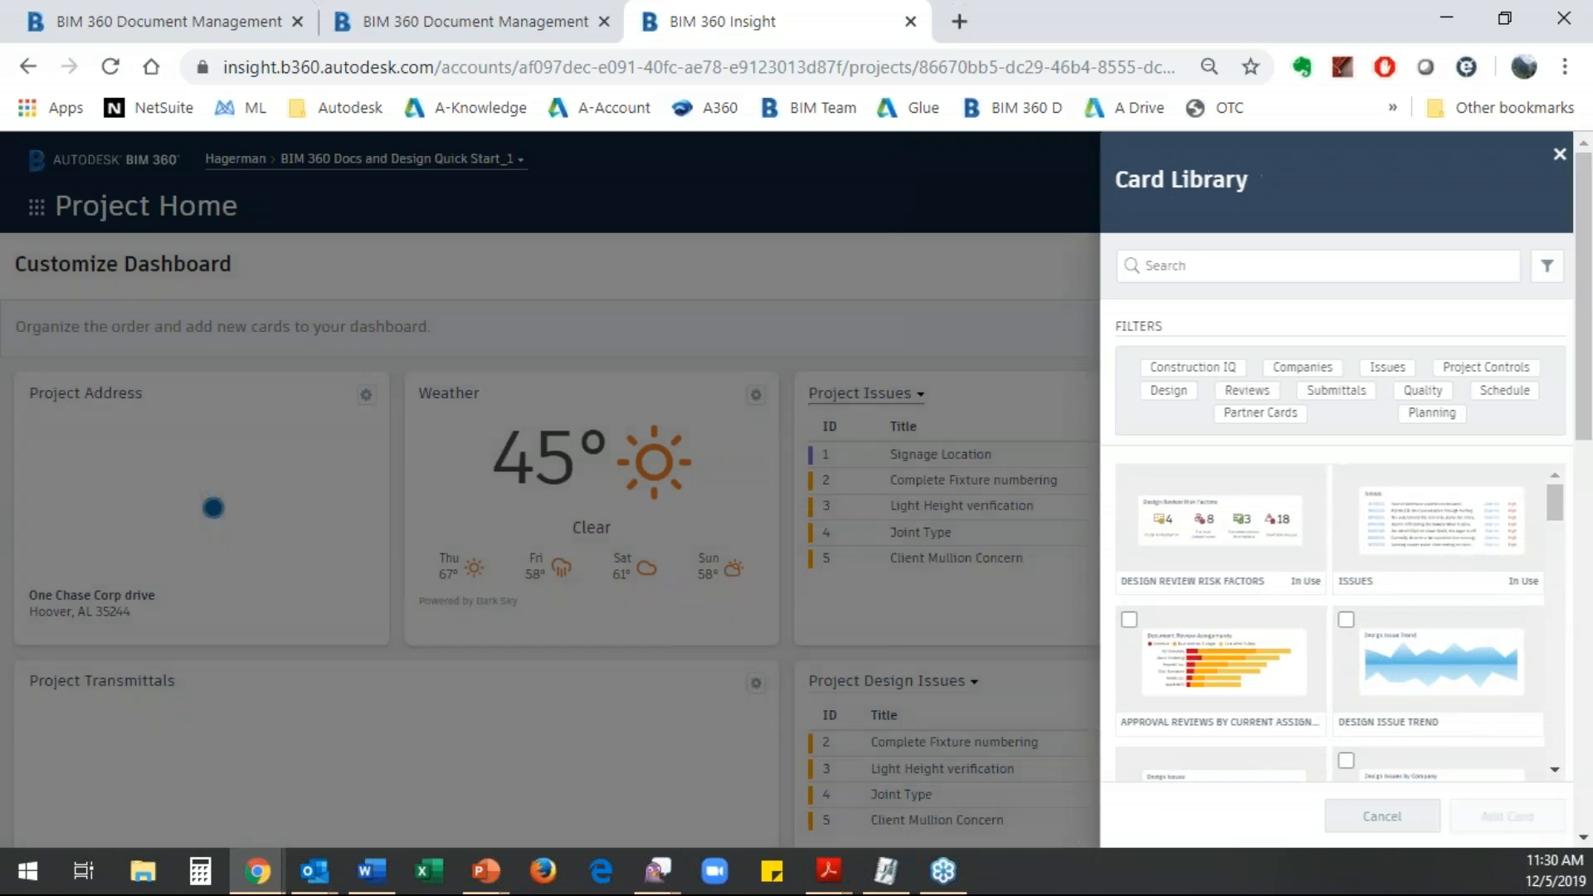
- Configure the new Project Design card with the title Project Sets and the copied Document Management URL, and save it
{"action": "scroll", "coordinate": [557, 647], "scroll_direction": "down", "scroll_amount": 2}
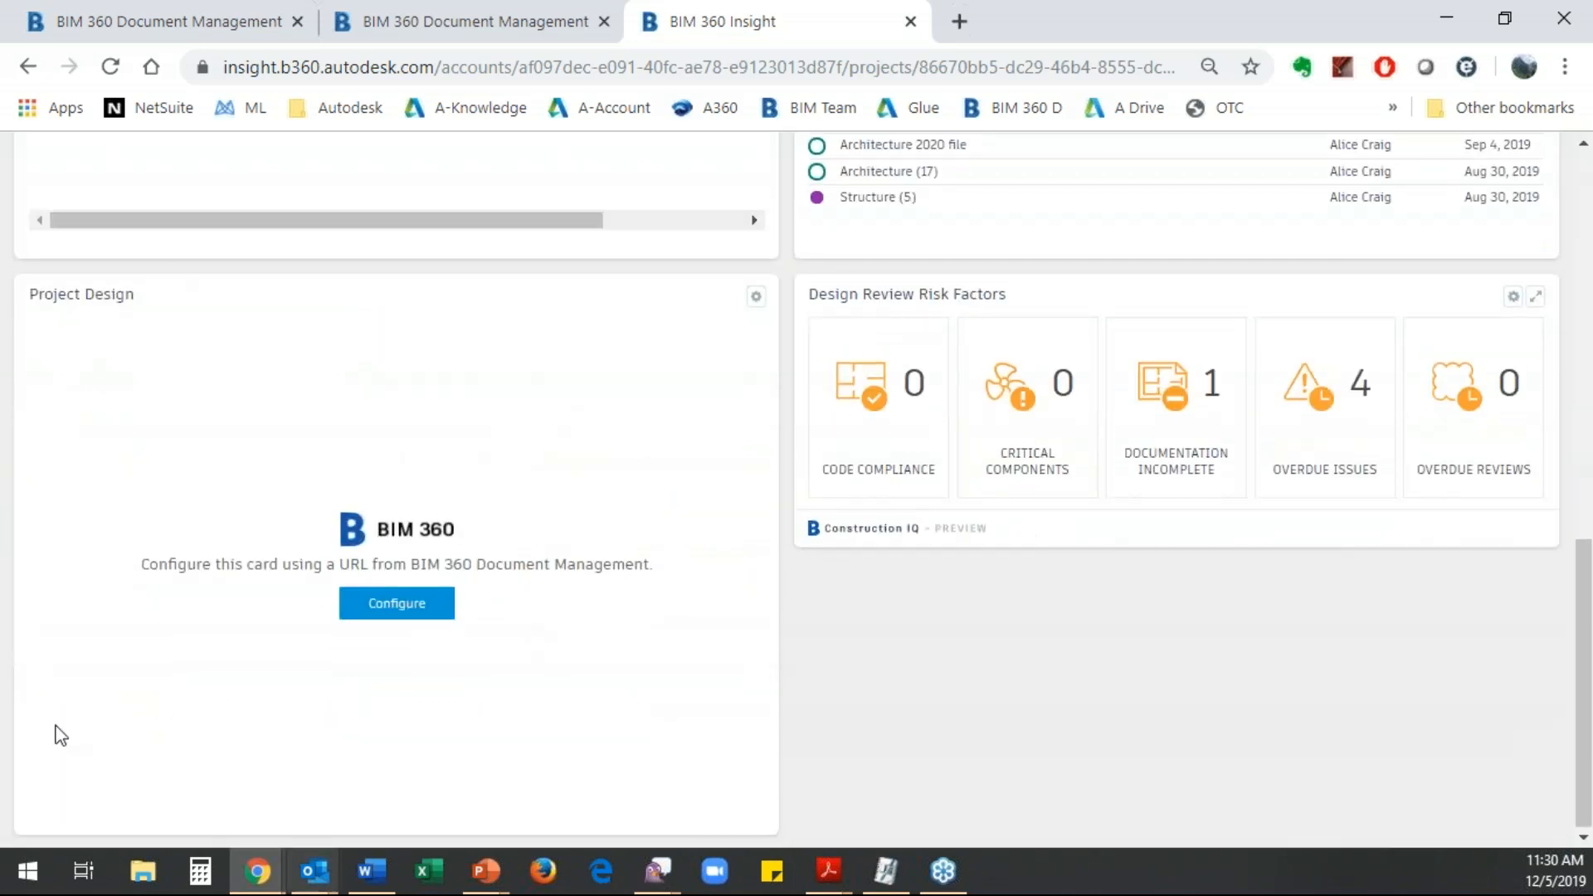
{"action": "left_click", "coordinate": [399, 606]}
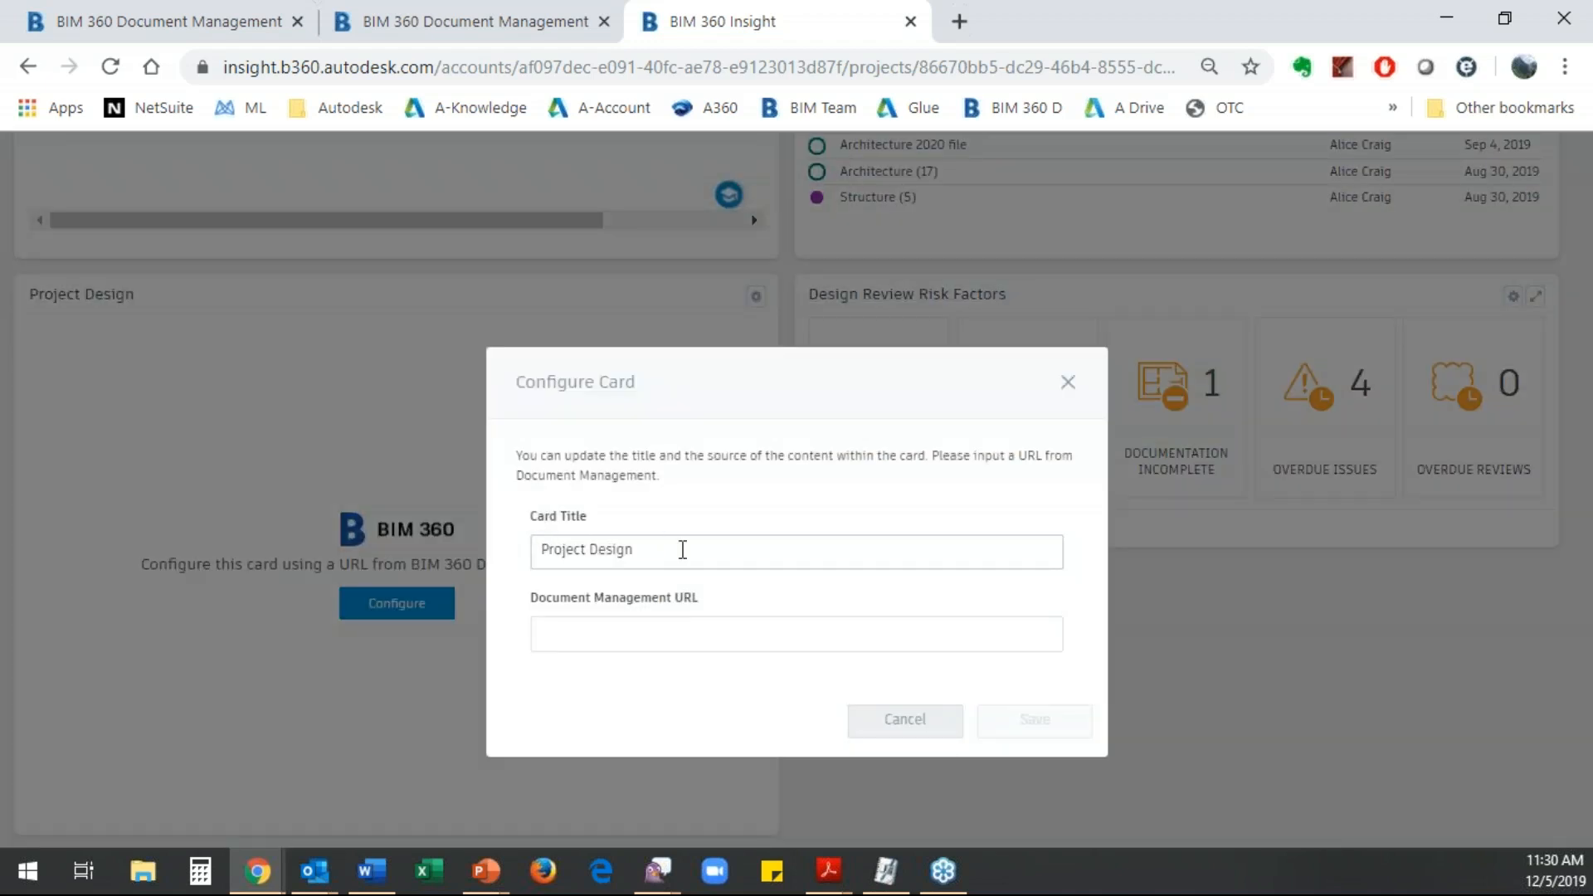
{"action": "left_click_drag", "start_coordinate": [680, 551], "coordinate": [481, 552]}
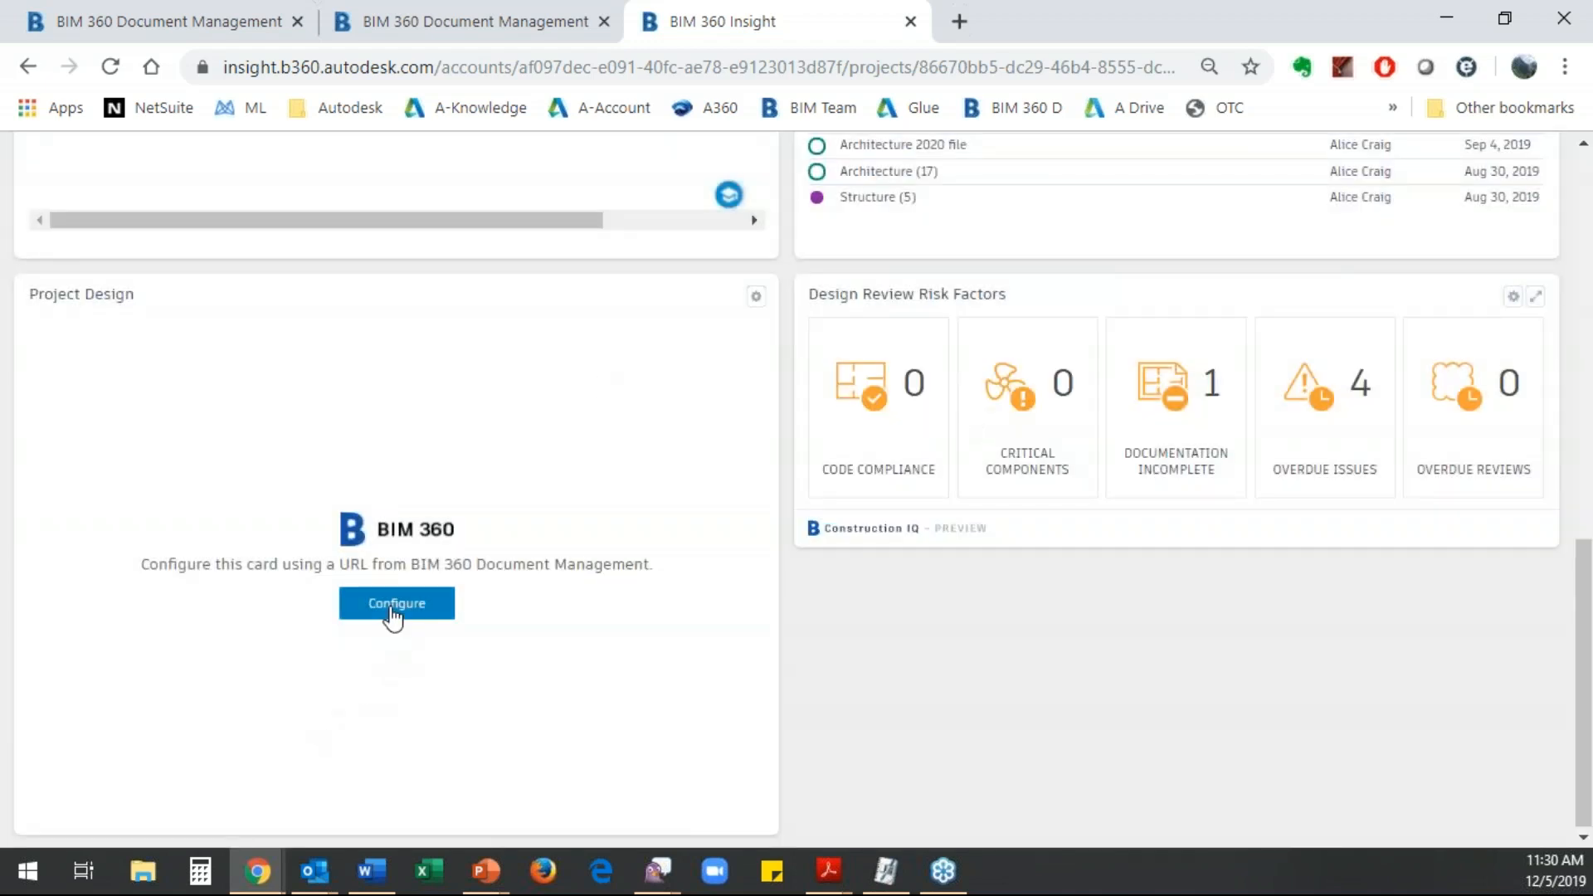
{"action": "left_click", "coordinate": [392, 615]}
{"action": "left_click", "coordinate": [633, 563]}
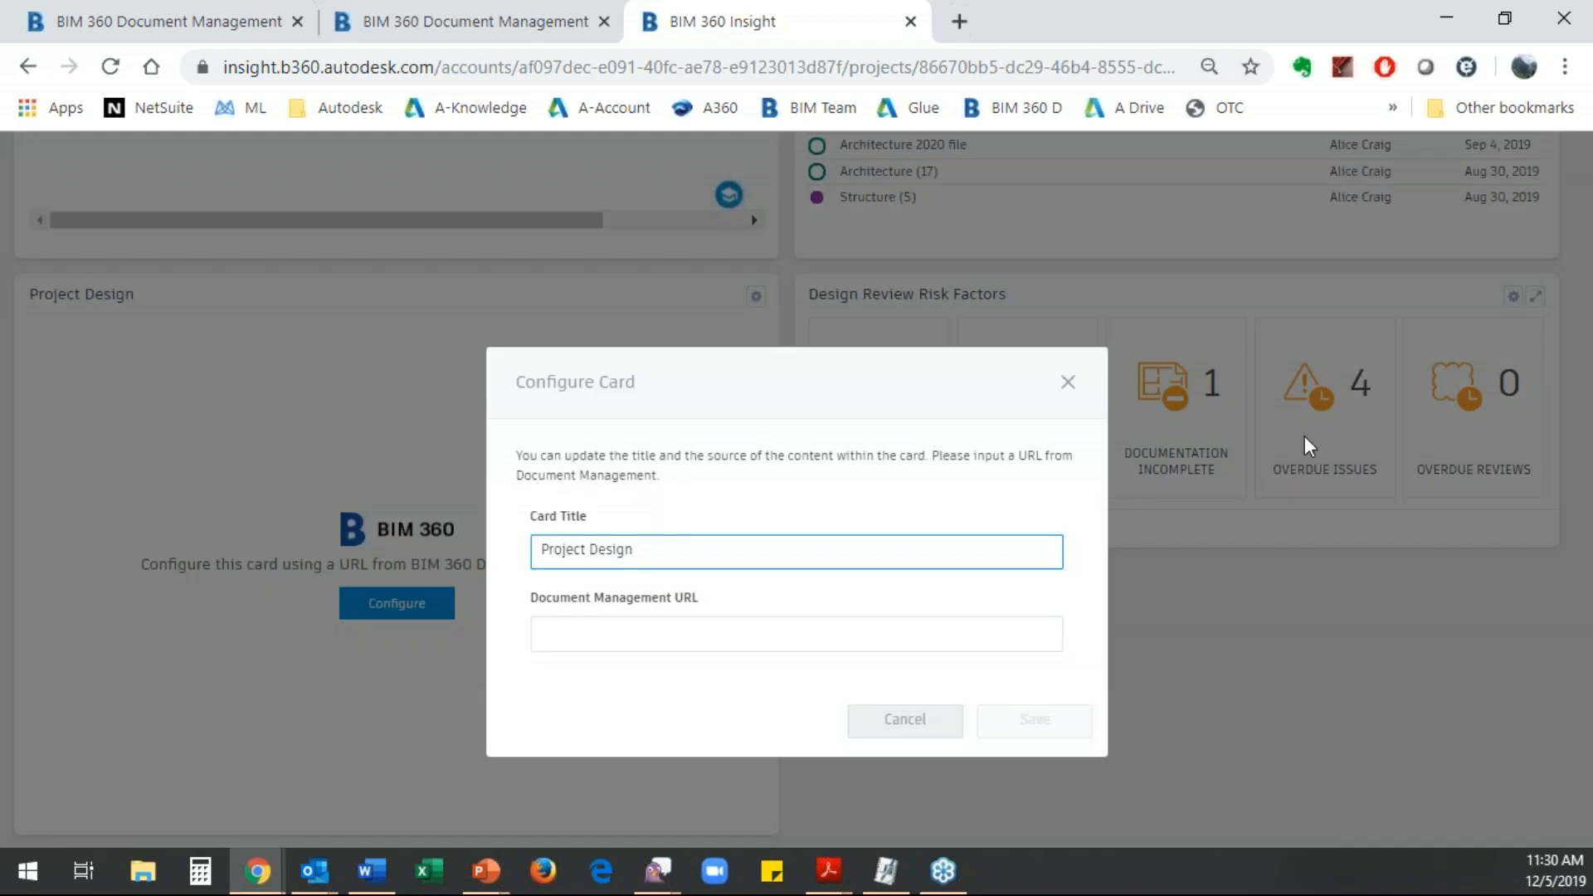
{"action": "key", "text": "BackSpace"}
{"action": "key", "text": "BackSpace"}
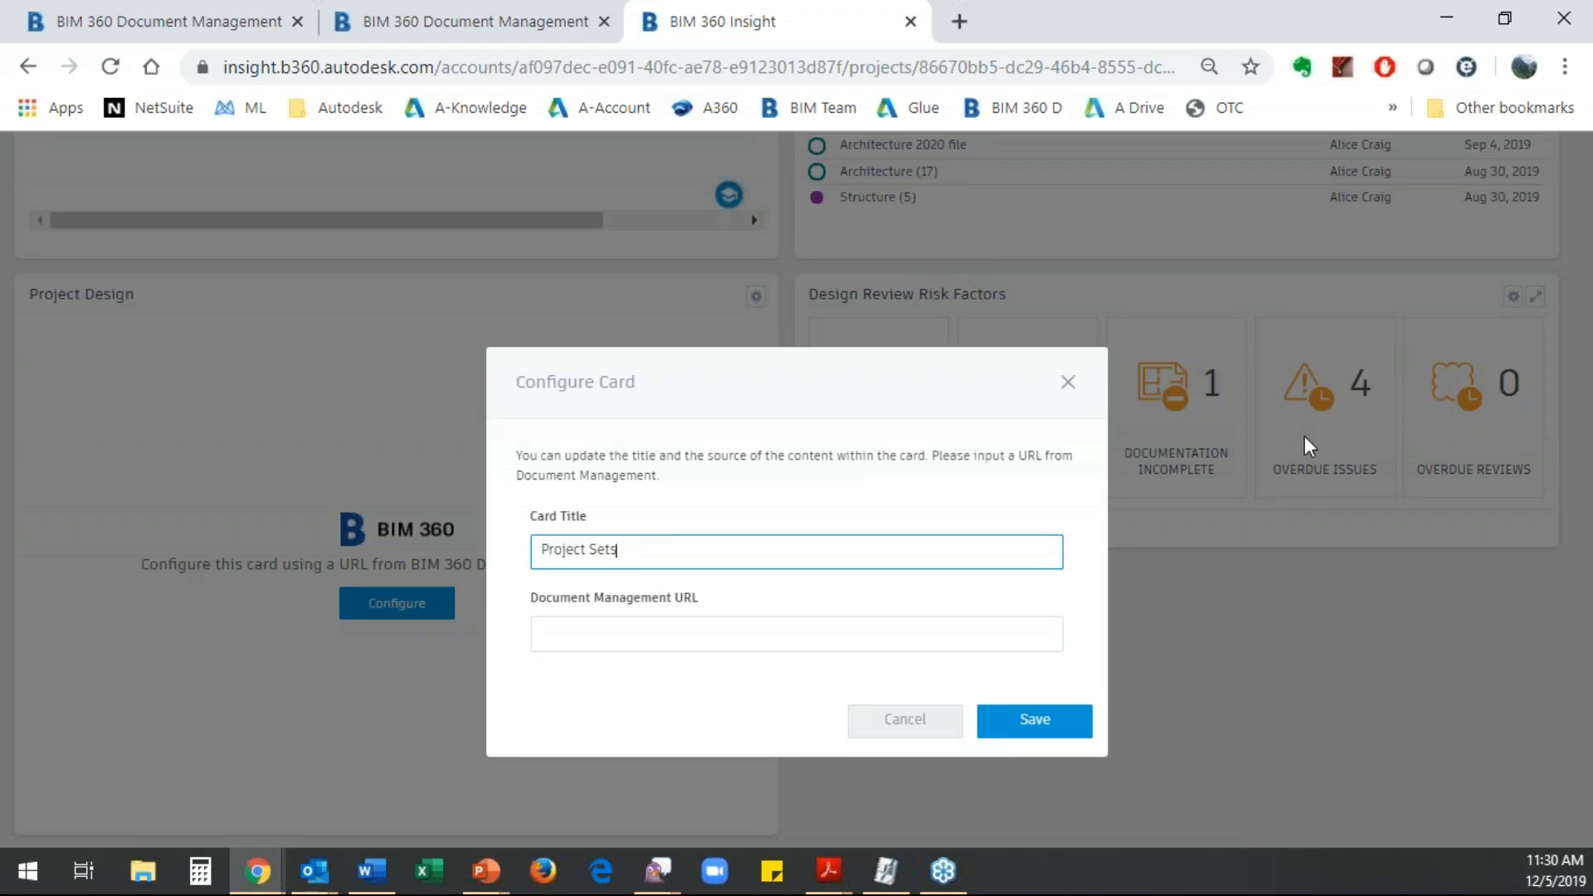
{"action": "left_click", "coordinate": [728, 637]}
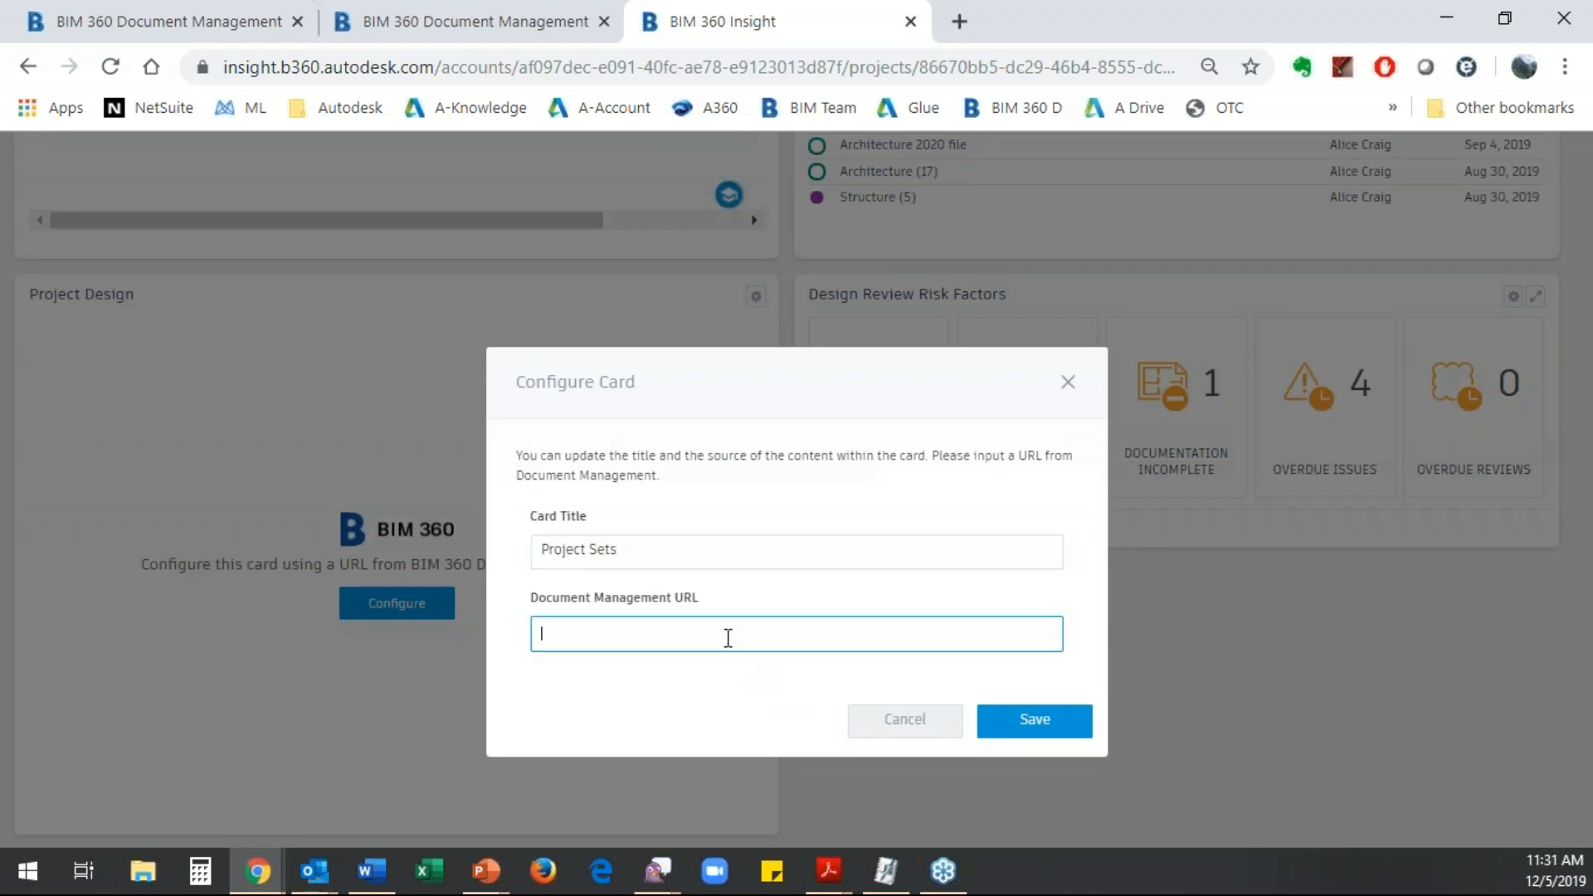
{"action": "key", "text": "ctrl+v"}
{"action": "left_click", "coordinate": [1032, 724]}
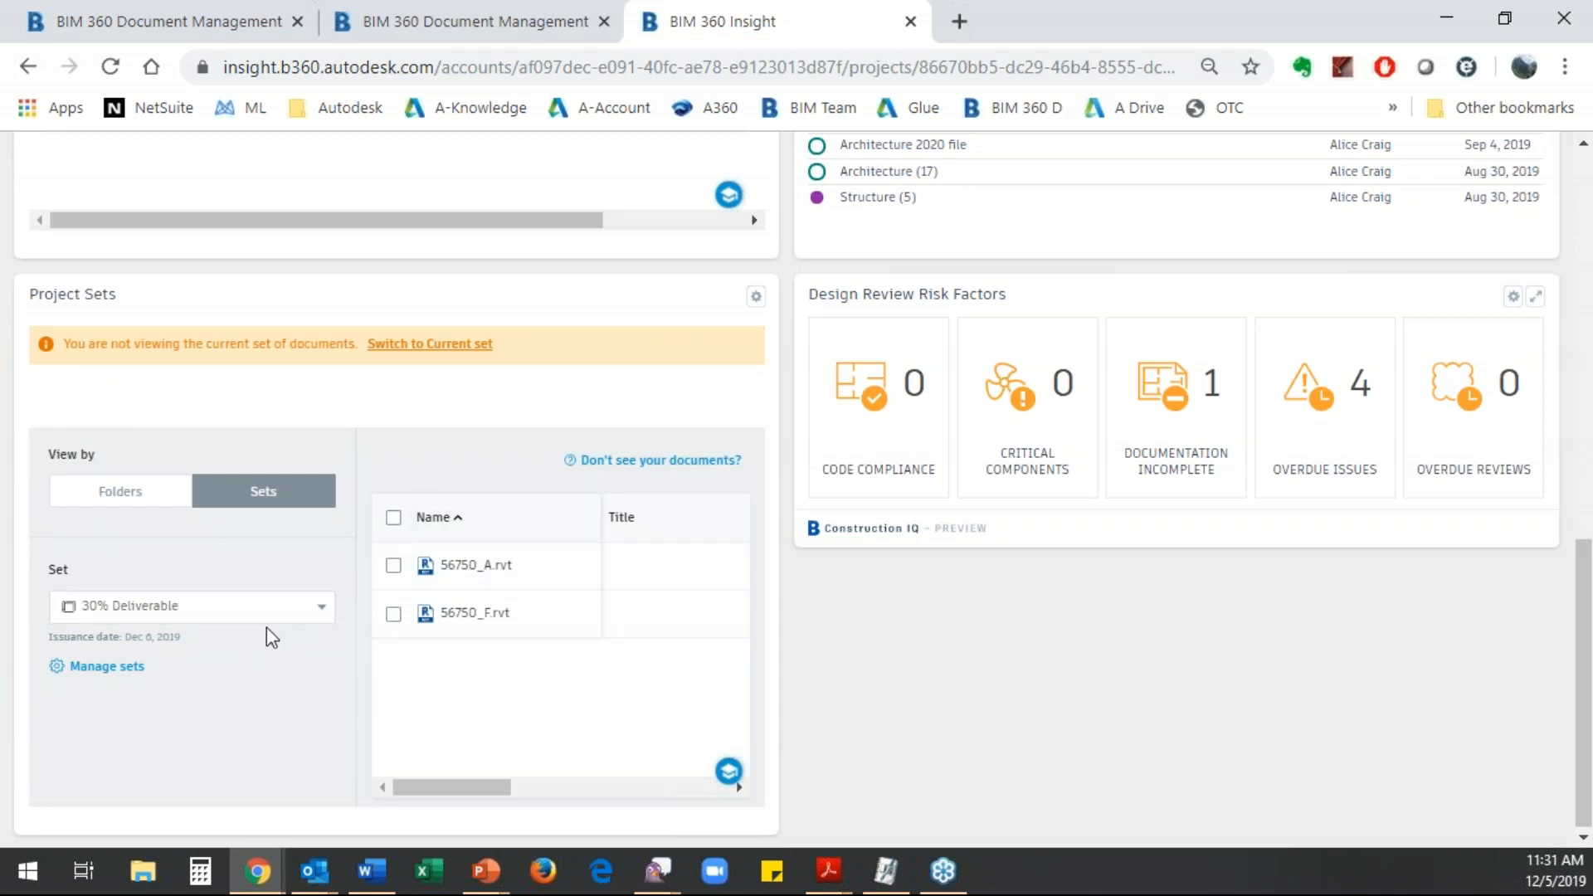
- View the Current set in the Project Sets card, followed by the Mech DWG for Preliminary Review set
{"action": "left_click", "coordinate": [328, 613]}
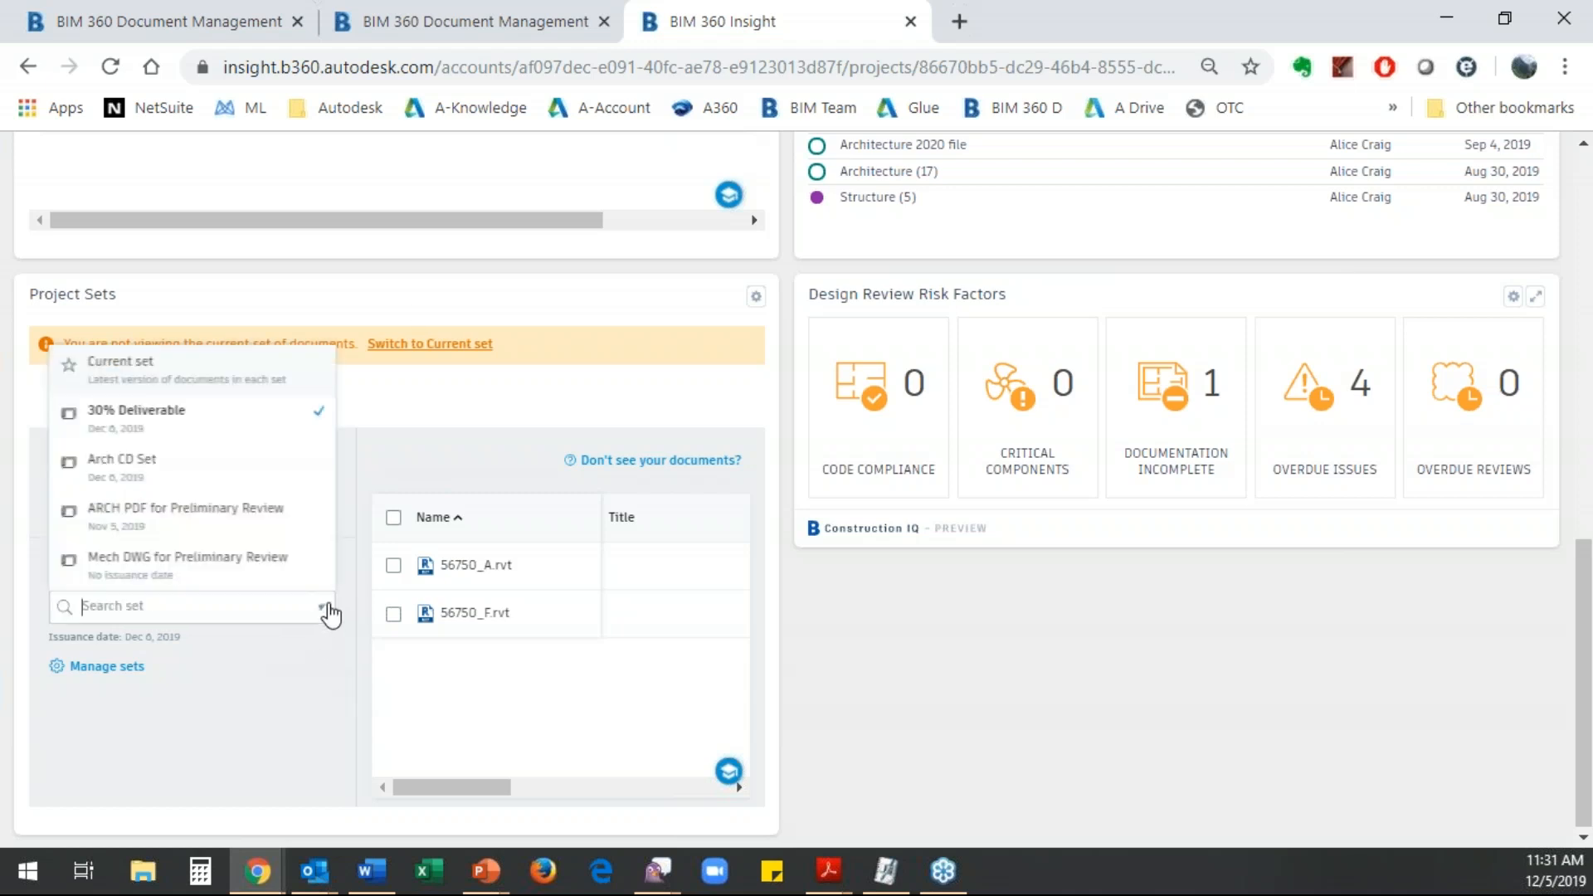
{"action": "left_click", "coordinate": [128, 417]}
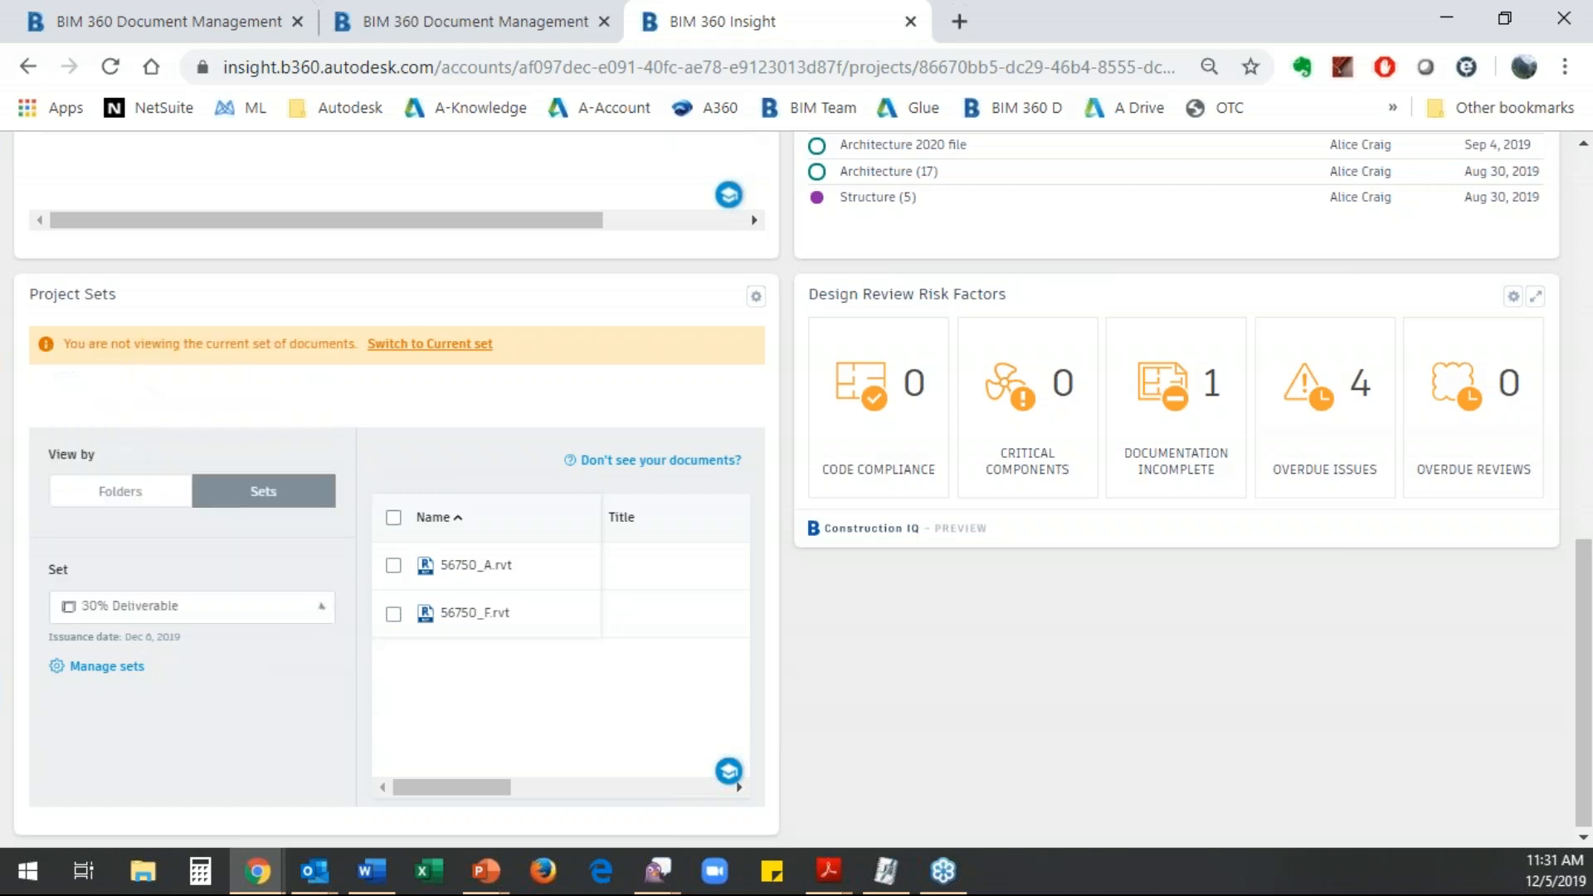
{"action": "left_click", "coordinate": [318, 610]}
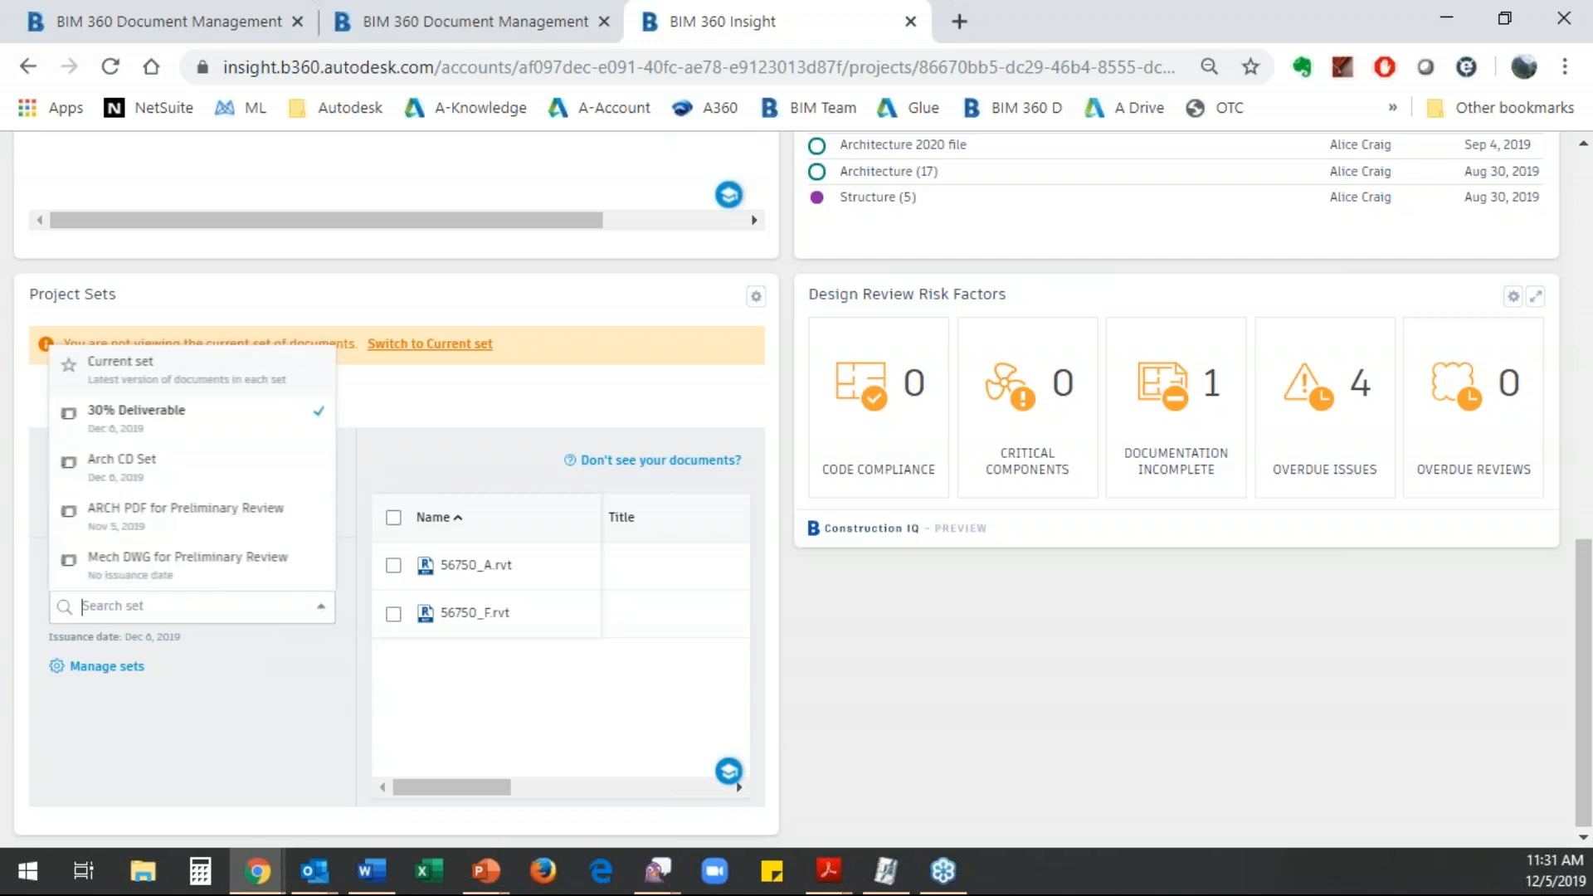
{"action": "left_click", "coordinate": [117, 364]}
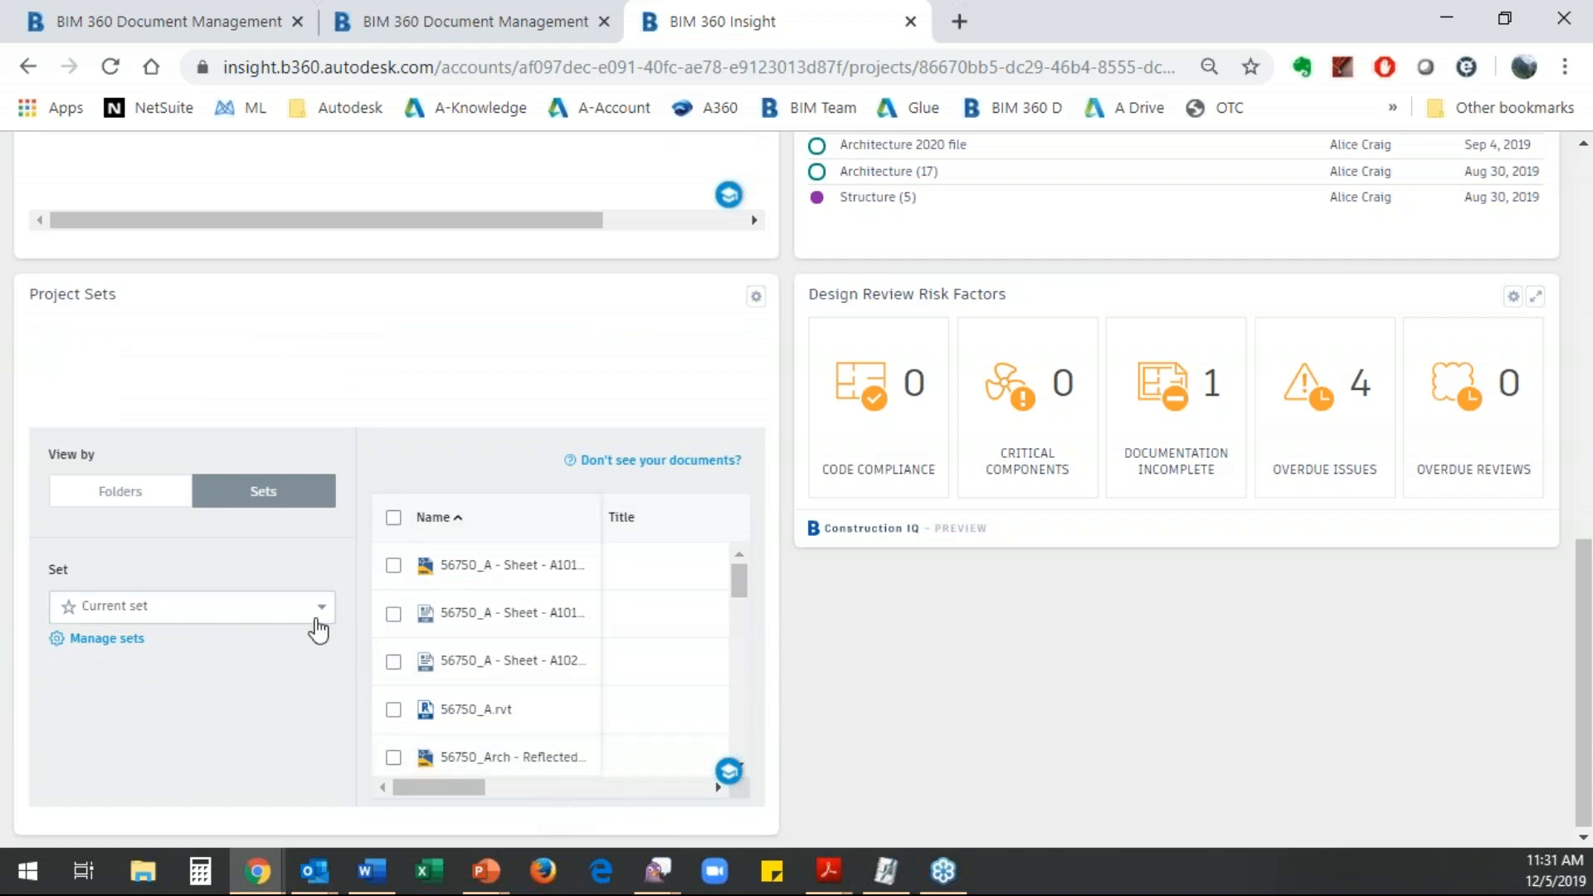
{"action": "left_click", "coordinate": [319, 624]}
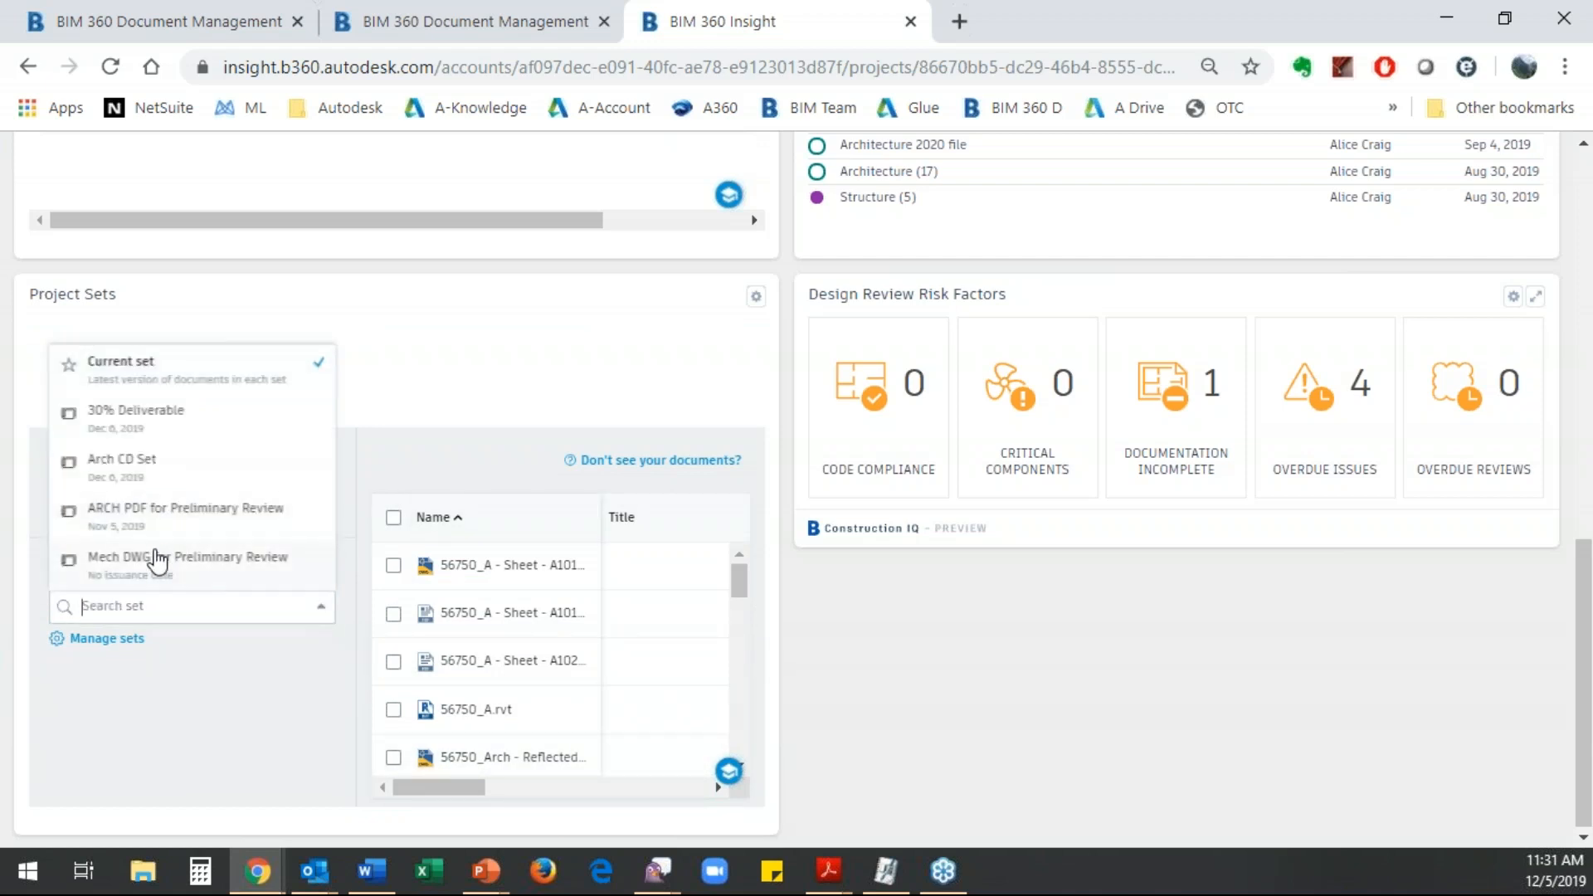
{"action": "left_click", "coordinate": [157, 561]}
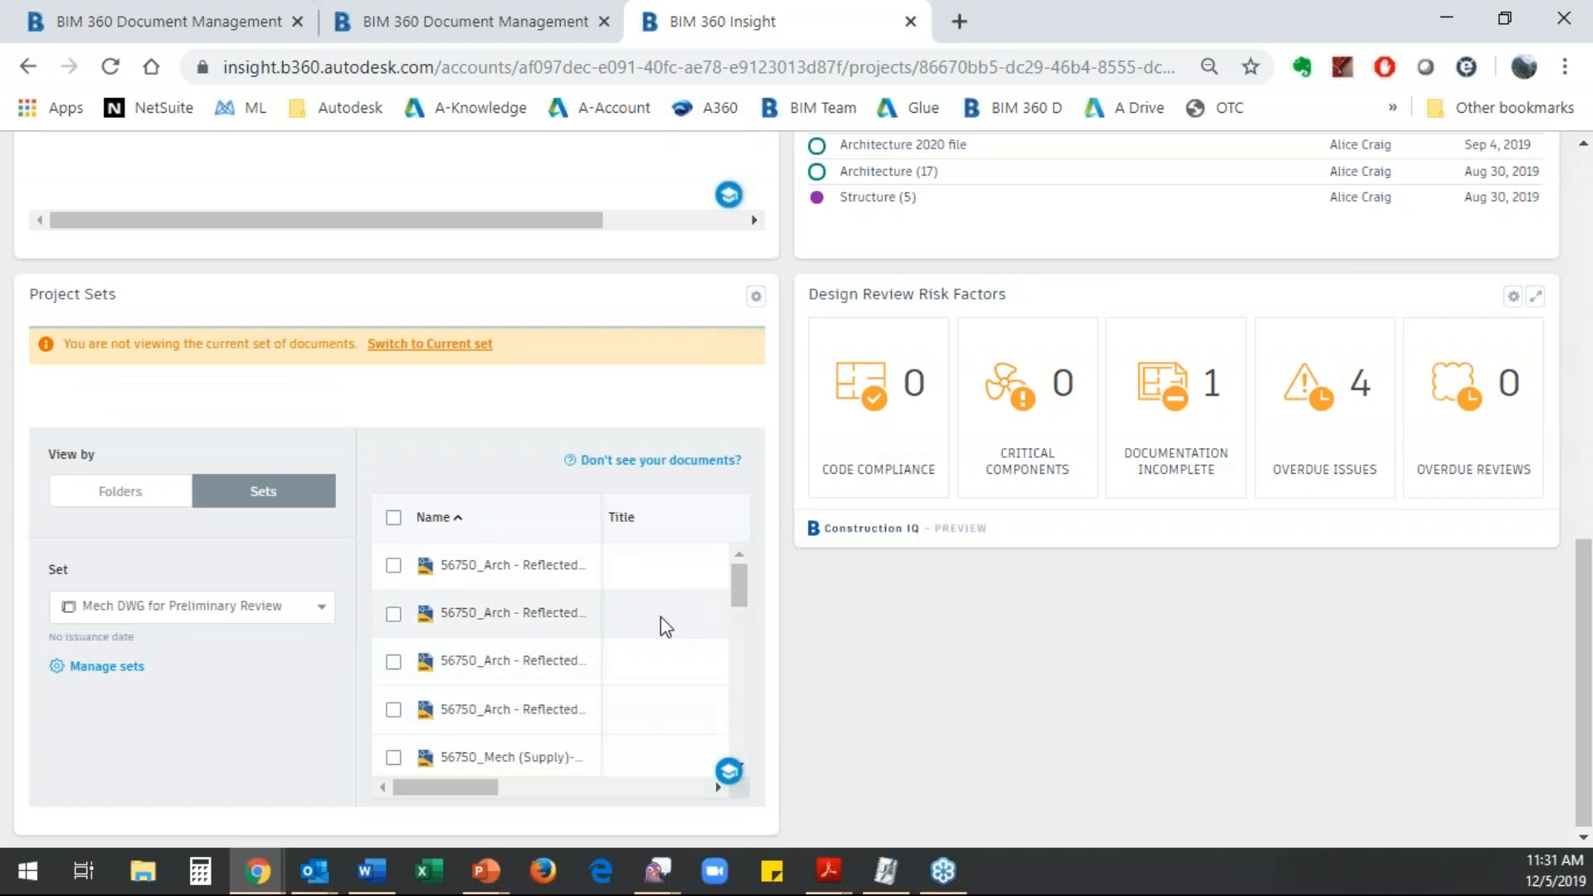
- View the available settings options of the Project Transmittals card, close them, and return to the Project Sets card
{"action": "left_click_drag", "start_coordinate": [444, 795], "coordinate": [229, 782]}
{"action": "left_click_drag", "start_coordinate": [572, 425], "coordinate": [587, 405]}
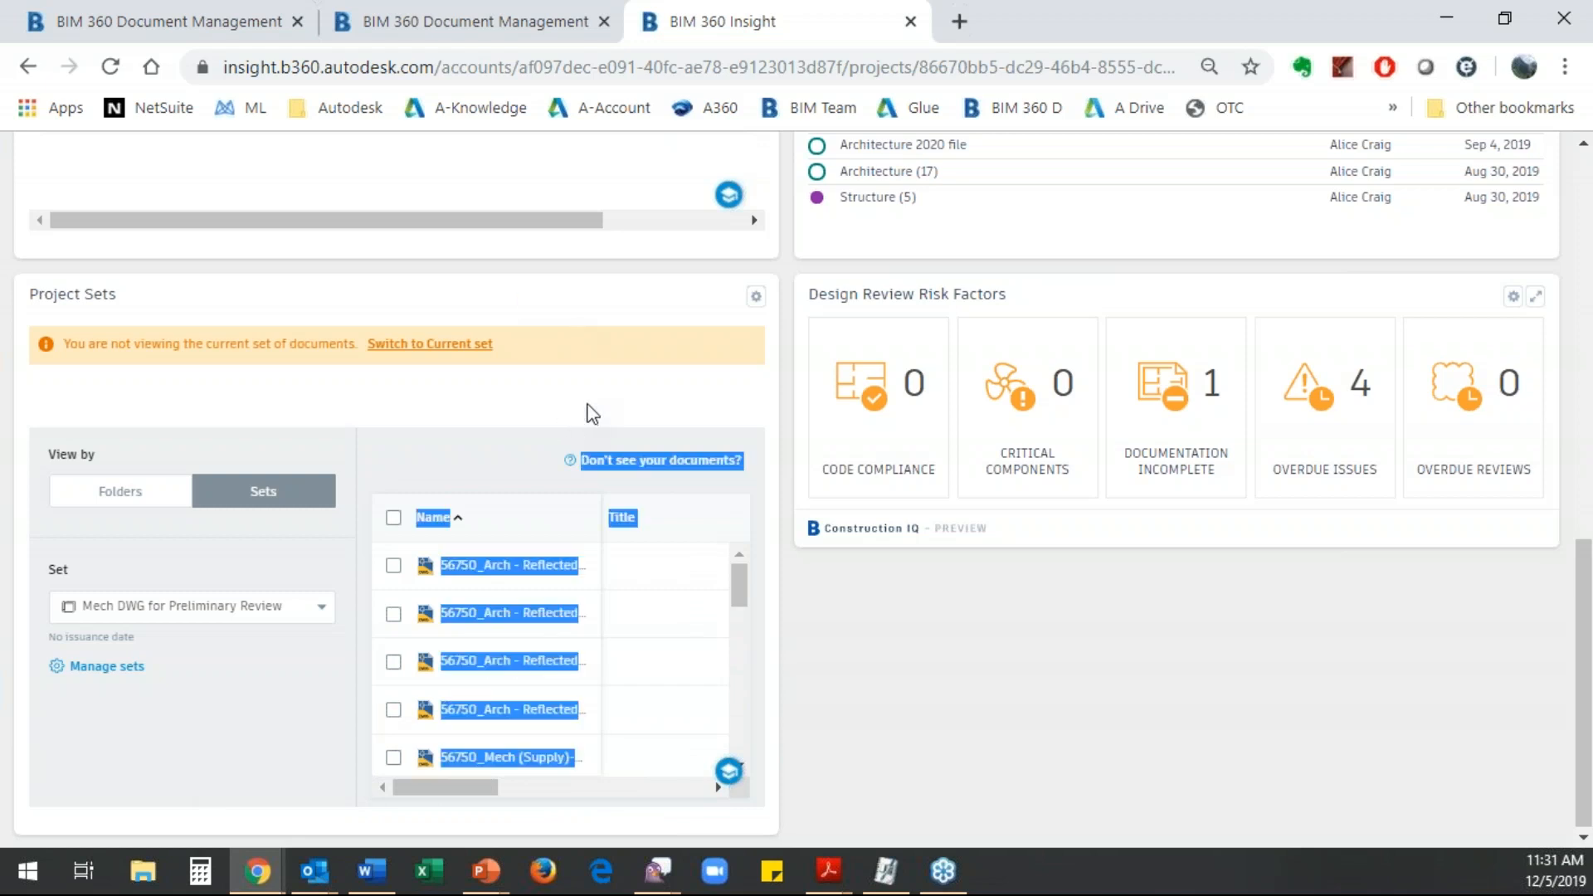
{"action": "scroll", "coordinate": [591, 413], "scroll_direction": "up", "scroll_amount": 10}
{"action": "left_click", "coordinate": [757, 490]}
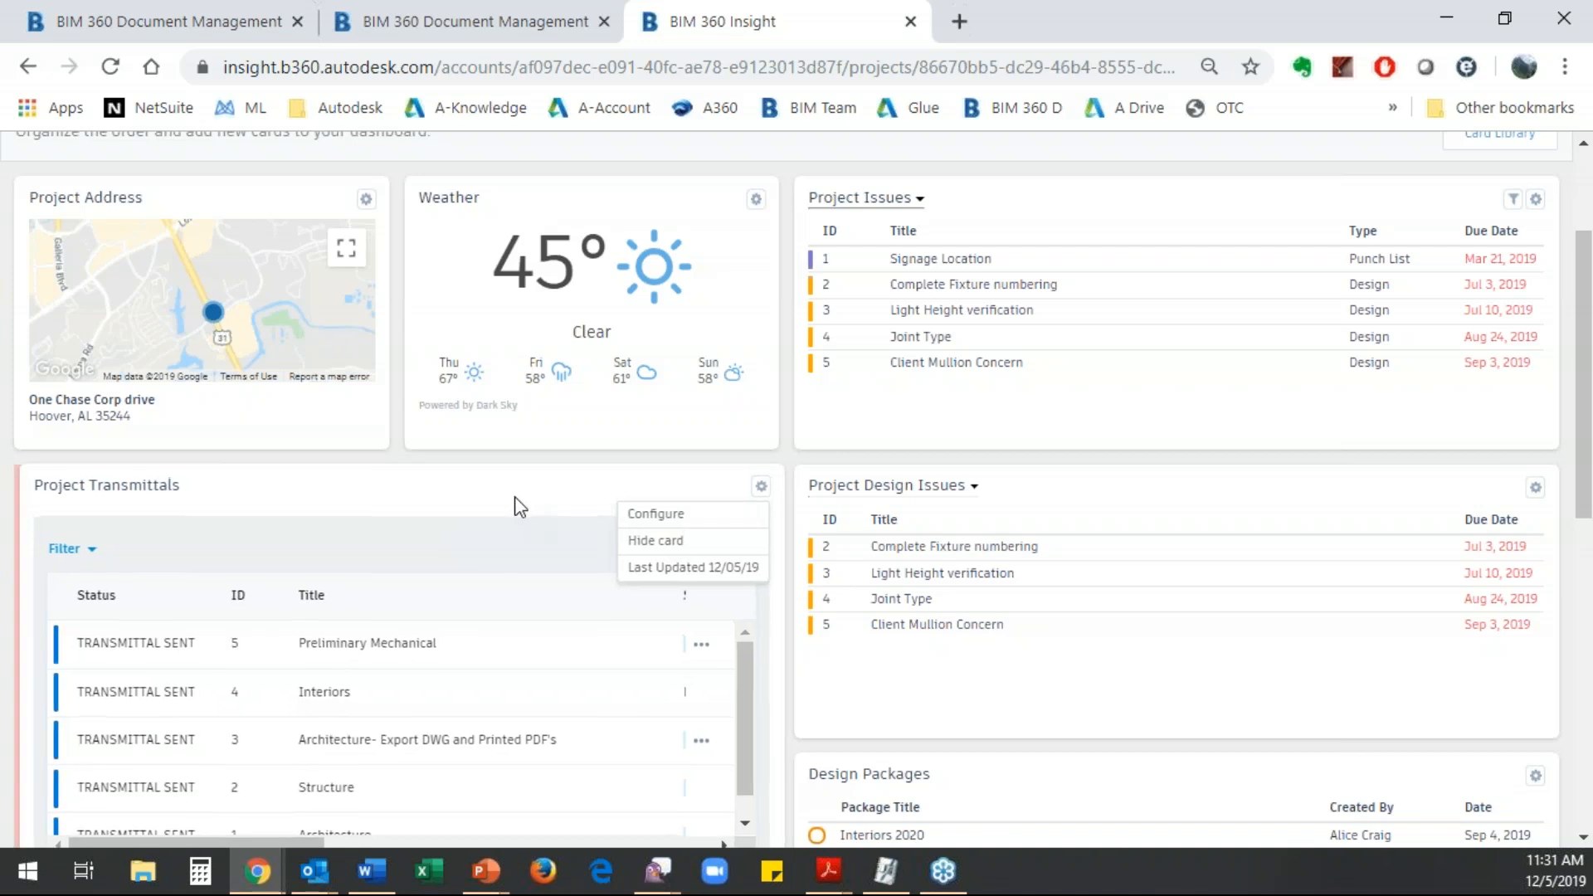
{"action": "left_click", "coordinate": [605, 545]}
{"action": "scroll", "coordinate": [604, 545], "scroll_direction": "down", "scroll_amount": 10}
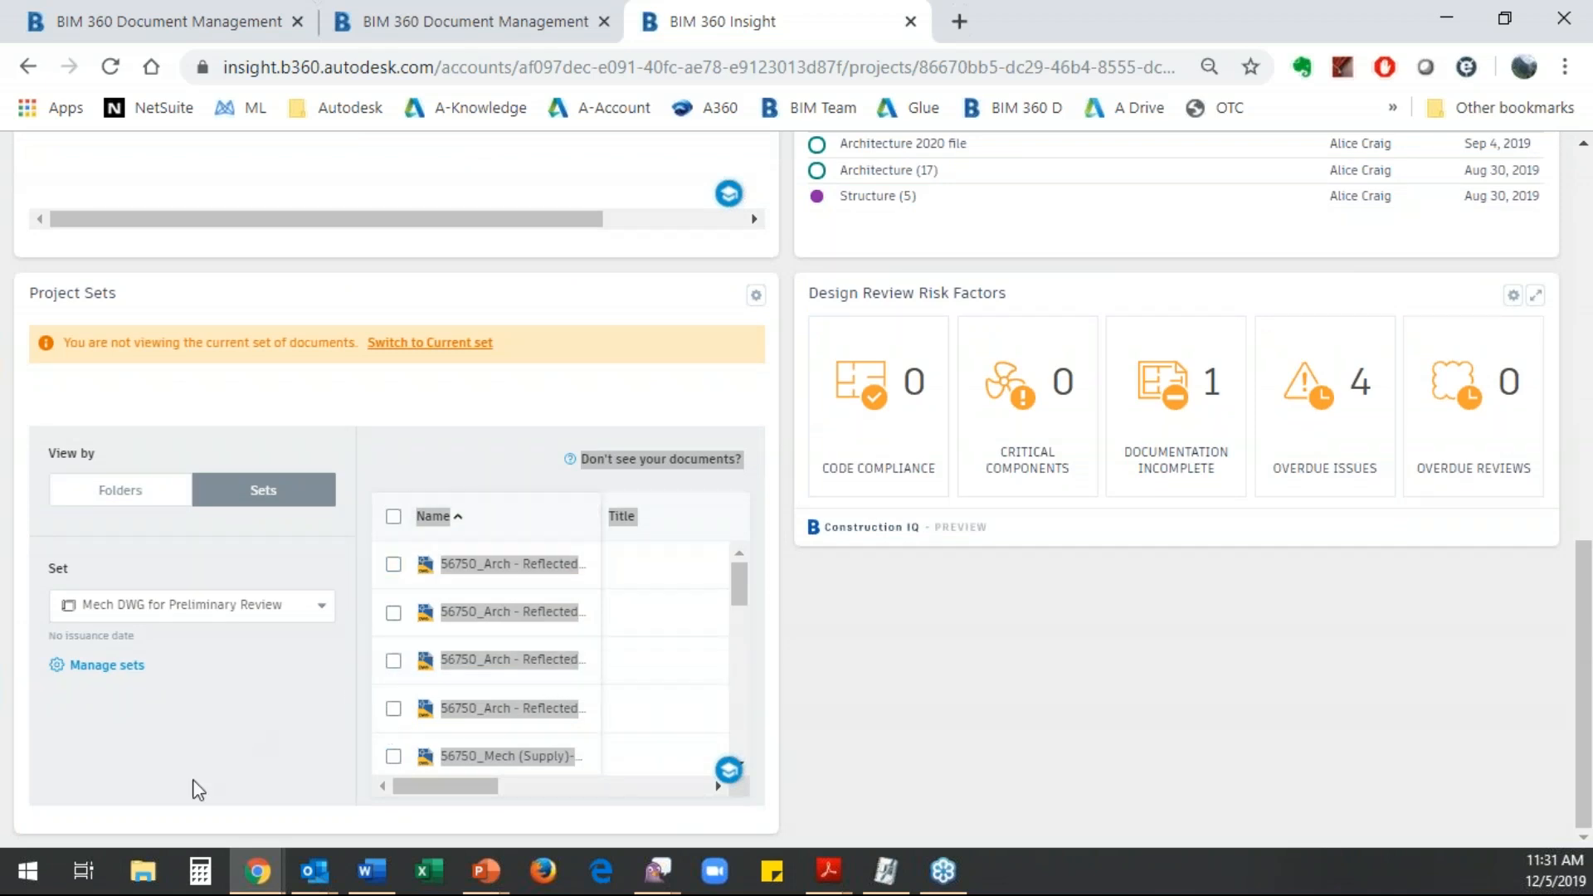
{"action": "left_click", "coordinate": [206, 755]}
- View the details and files of the Preliminary Mechanical transmittal inside the Project Transmittals card
{"action": "scroll", "coordinate": [218, 755], "scroll_direction": "up", "scroll_amount": 10}
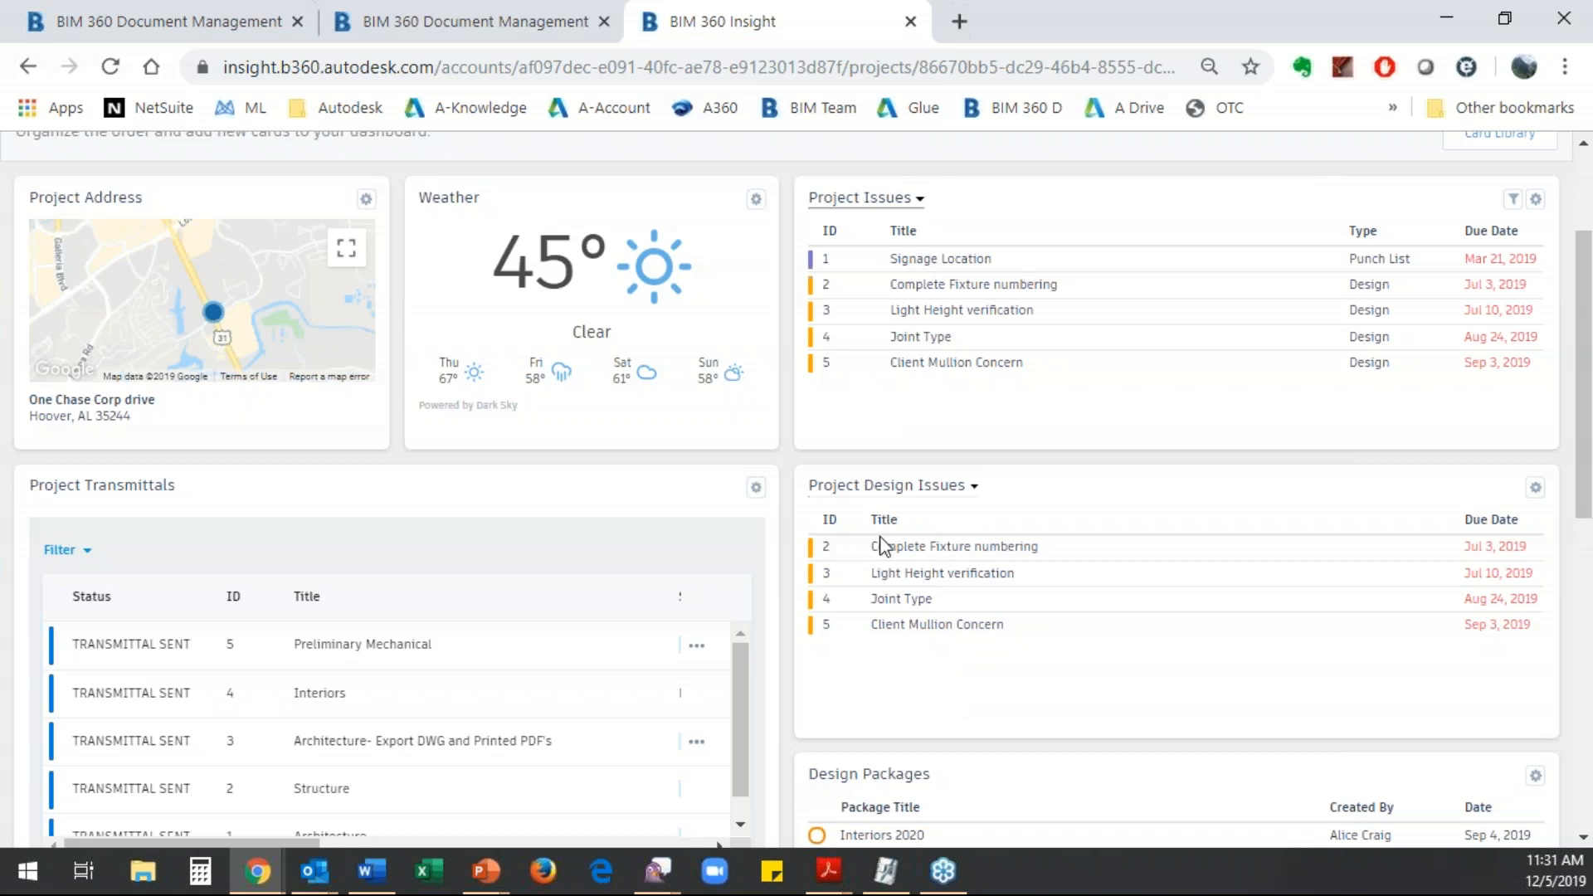
{"action": "left_click", "coordinate": [156, 655]}
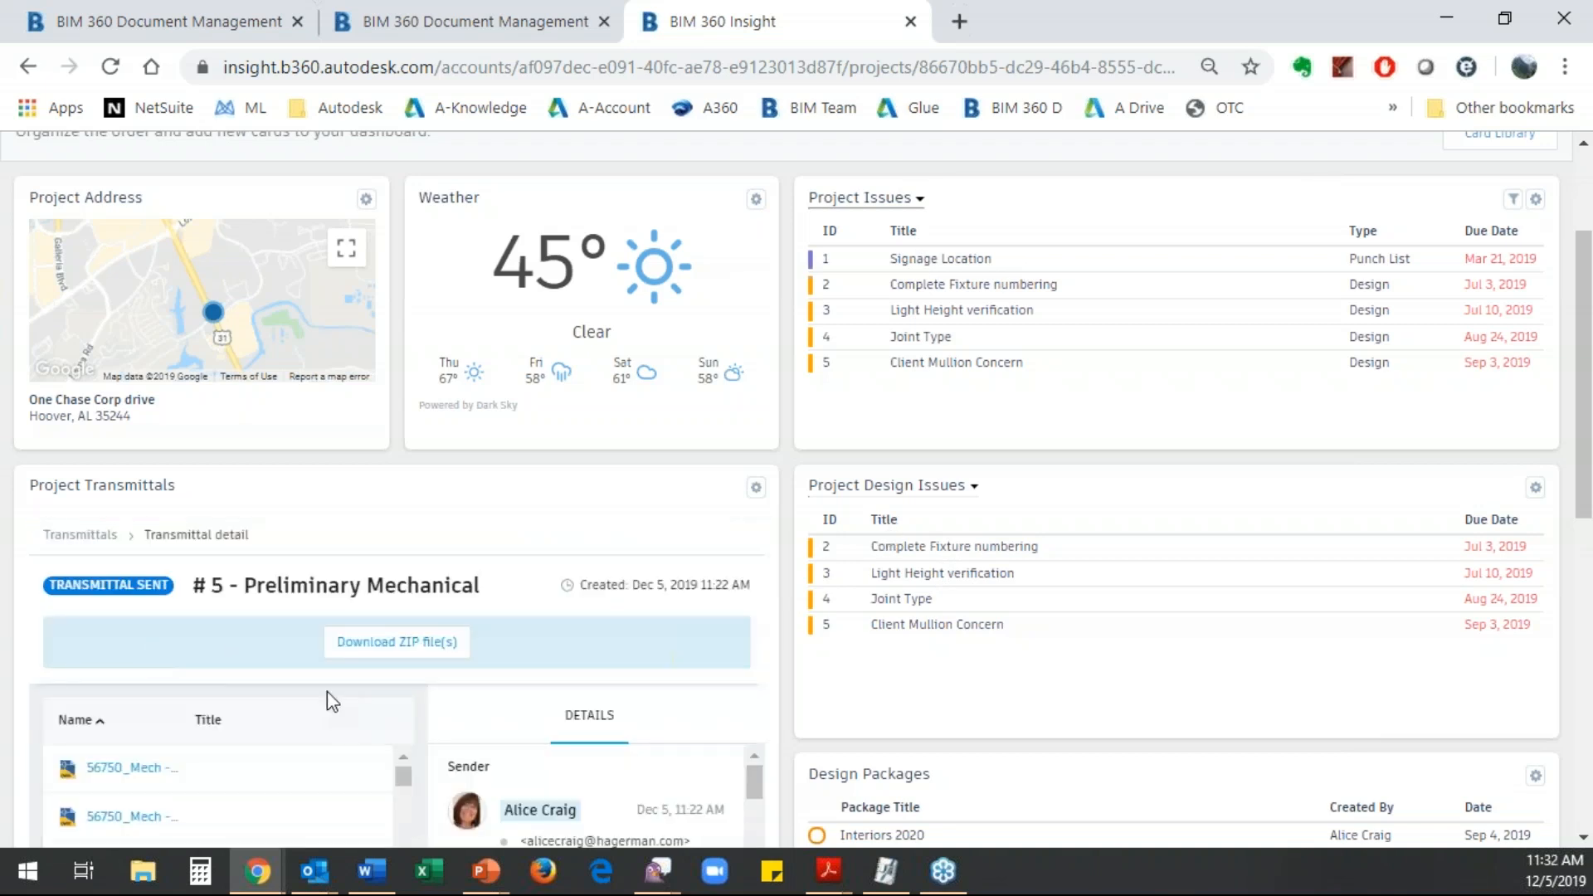
{"action": "scroll", "coordinate": [327, 691], "scroll_direction": "down", "scroll_amount": 5}
{"action": "scroll", "coordinate": [398, 498], "scroll_direction": "up", "scroll_amount": 4}
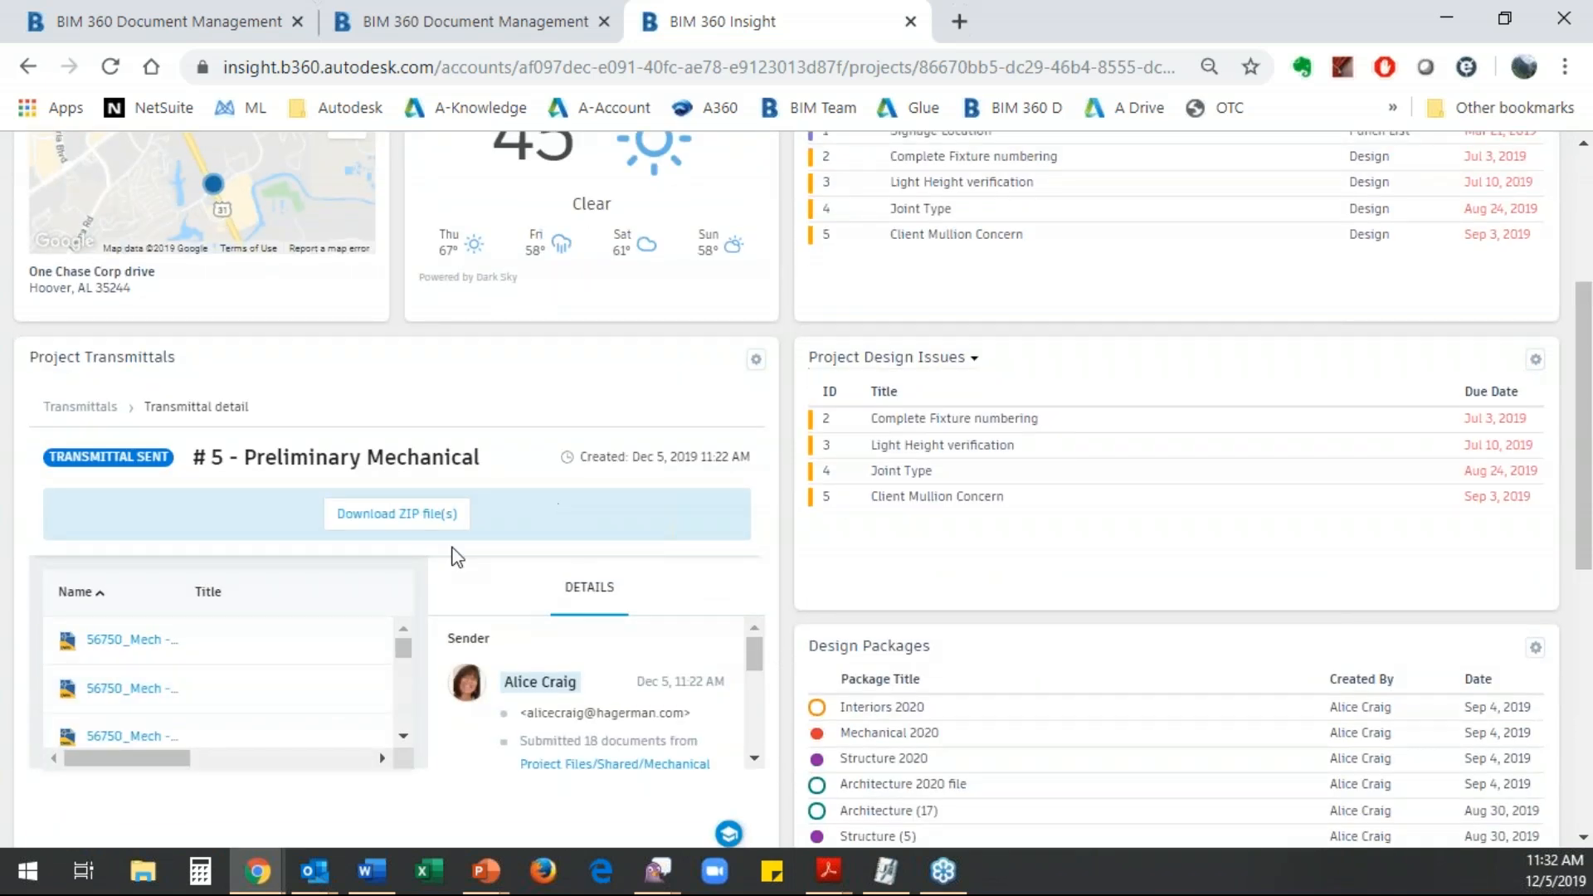
{"action": "left_click", "coordinate": [100, 426]}
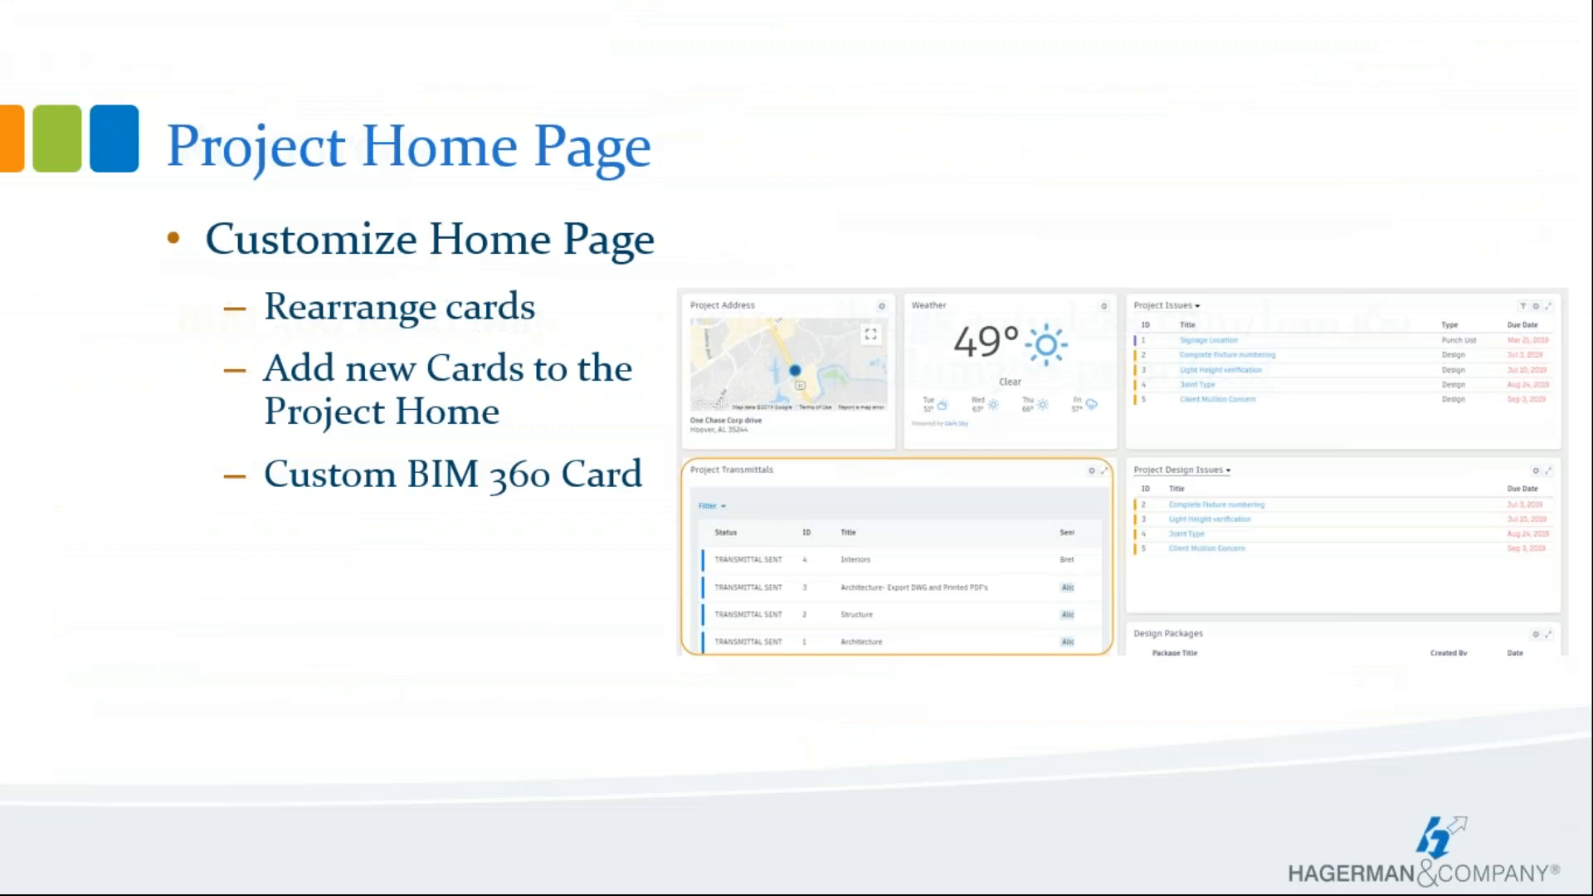
{"action": "key", "text": "Right"}
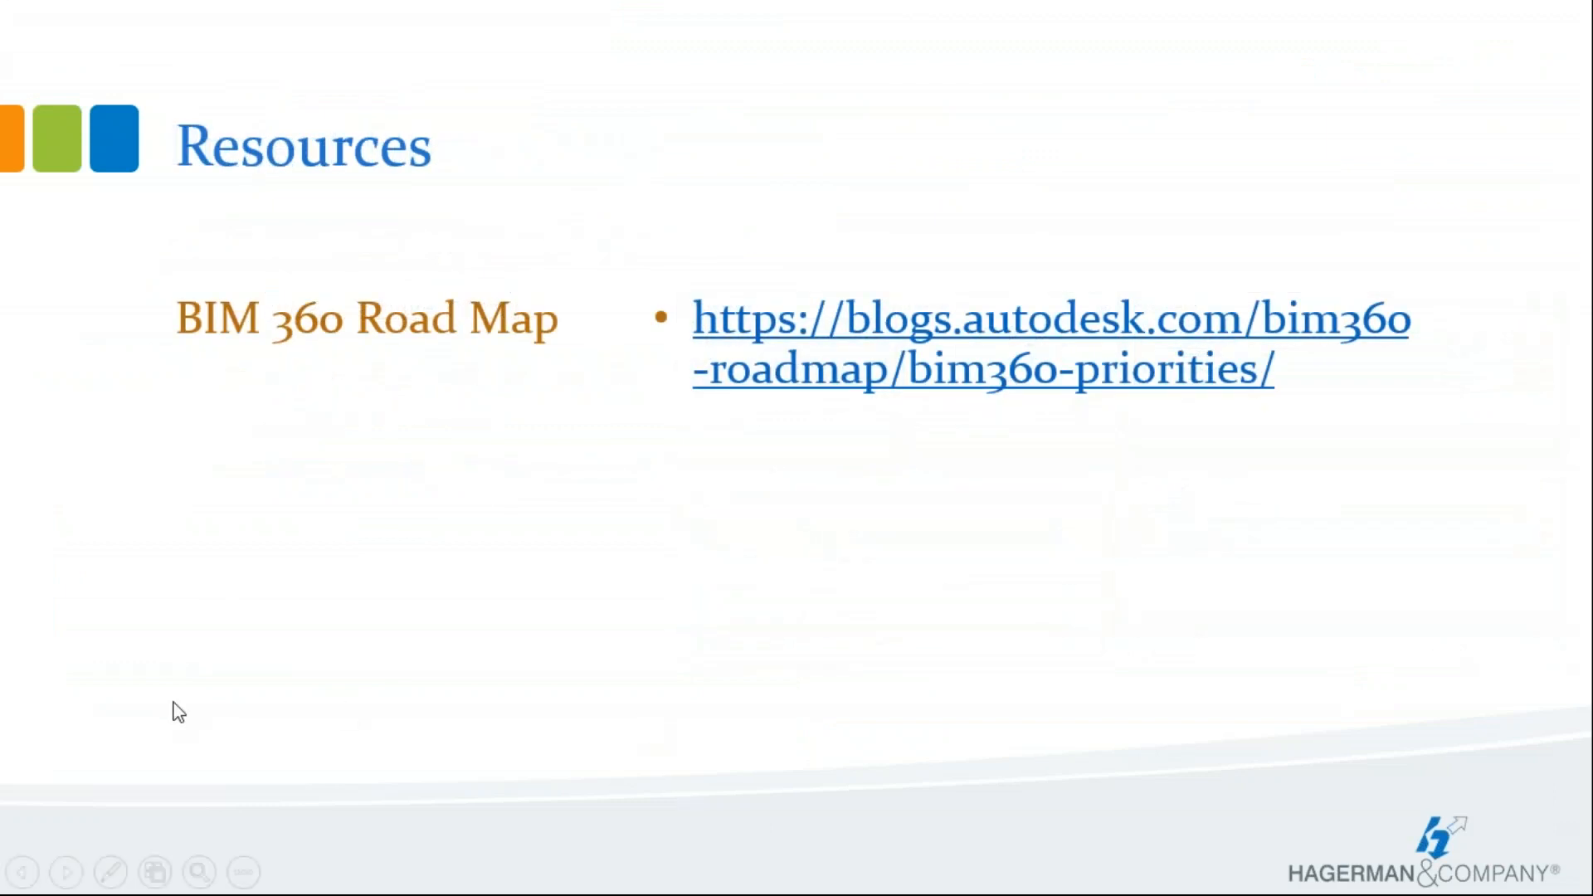